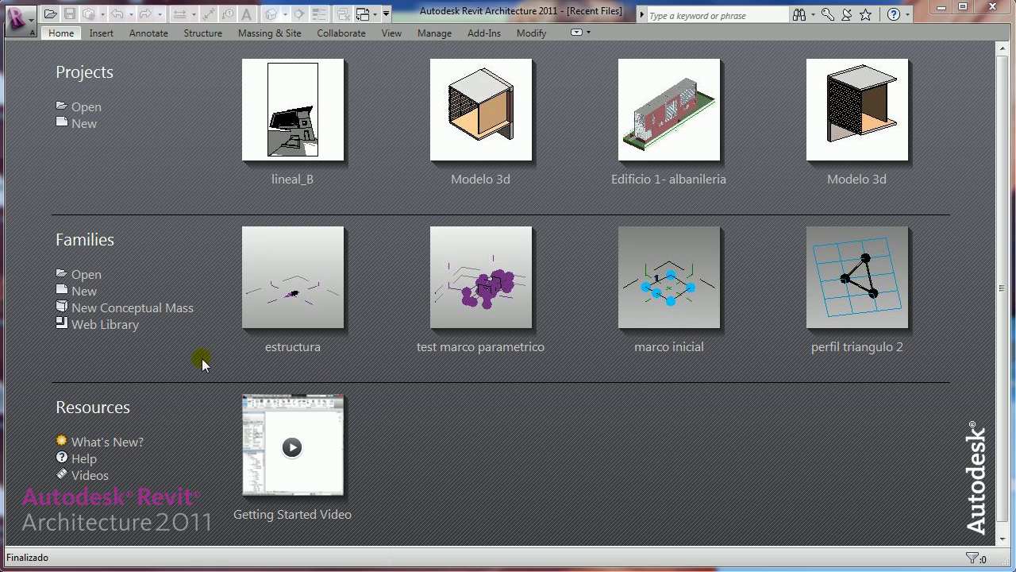
# - Create a new conceptual mass family from the Metric Mass.rft template
pyautogui.click(168, 309)
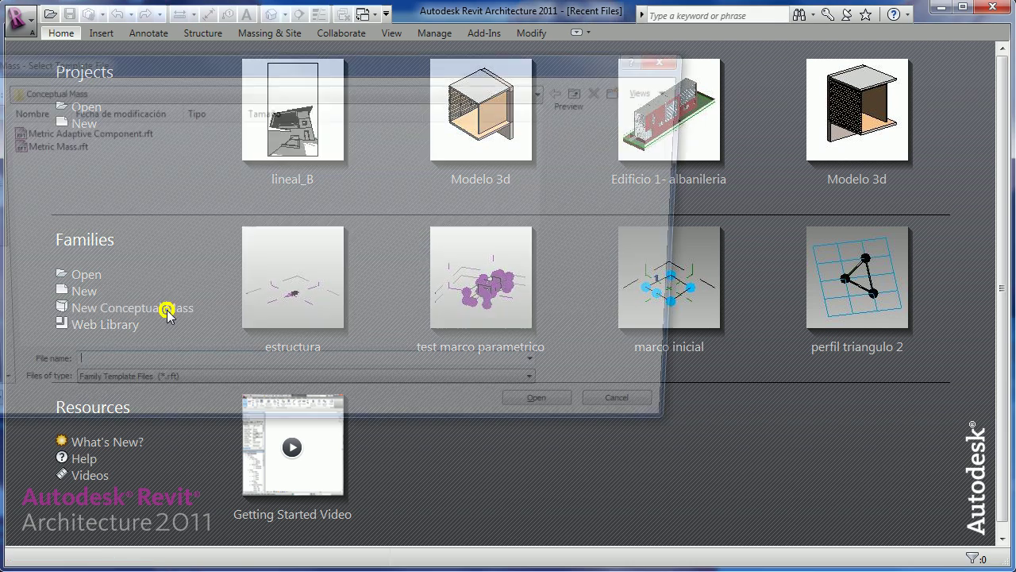
pyautogui.click(67, 150)
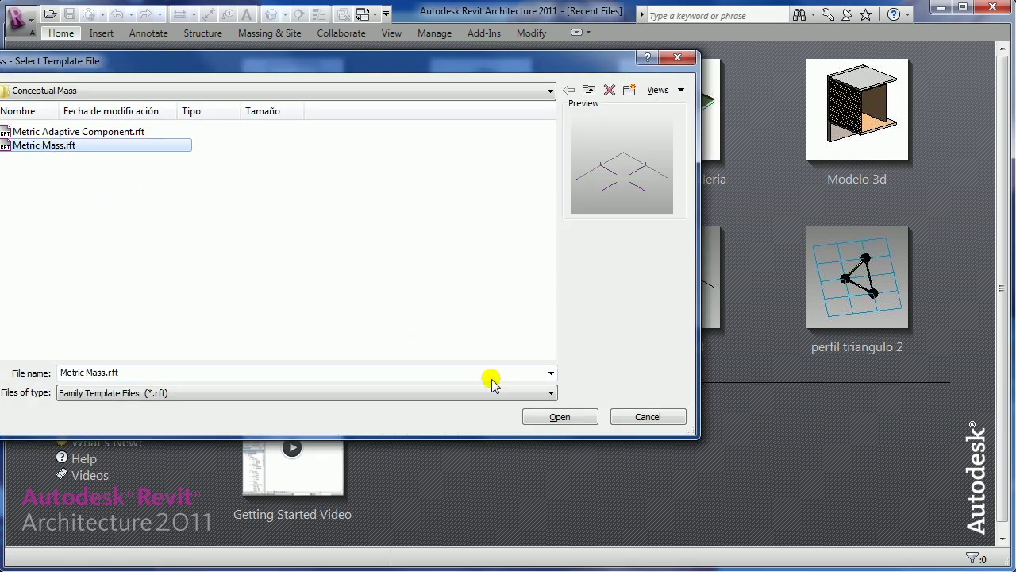
pyautogui.click(562, 415)
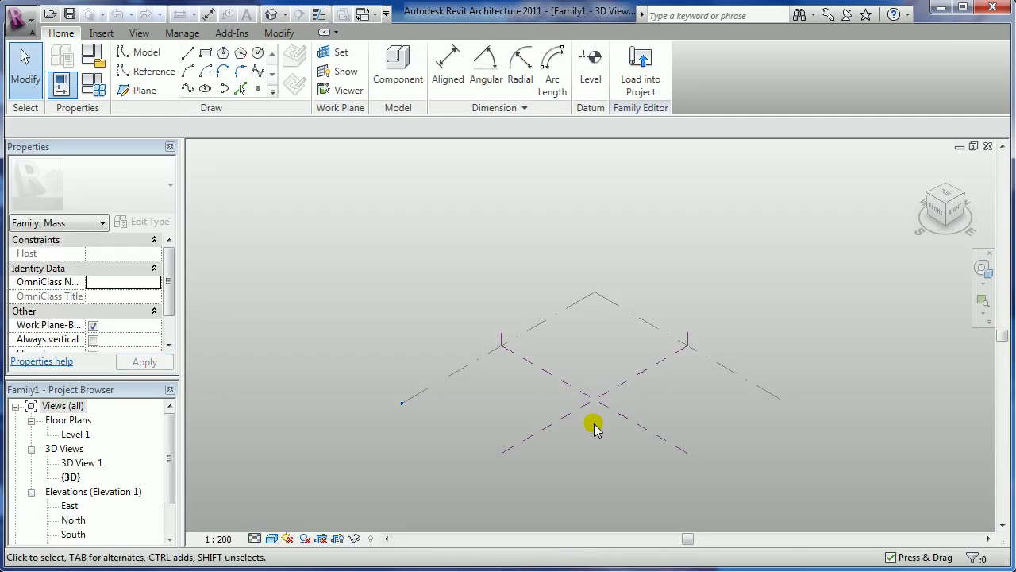
# - Detach the Project Browser from the Properties palette and dock it on the right edge
pyautogui.moveTo(594, 427)
pyautogui.mouseDown(button='middle')
pyautogui.moveTo(536, 388)
pyautogui.moveTo(540, 417)
pyautogui.mouseUp(button='middle')
pyautogui.scroll(1, 536, 387)
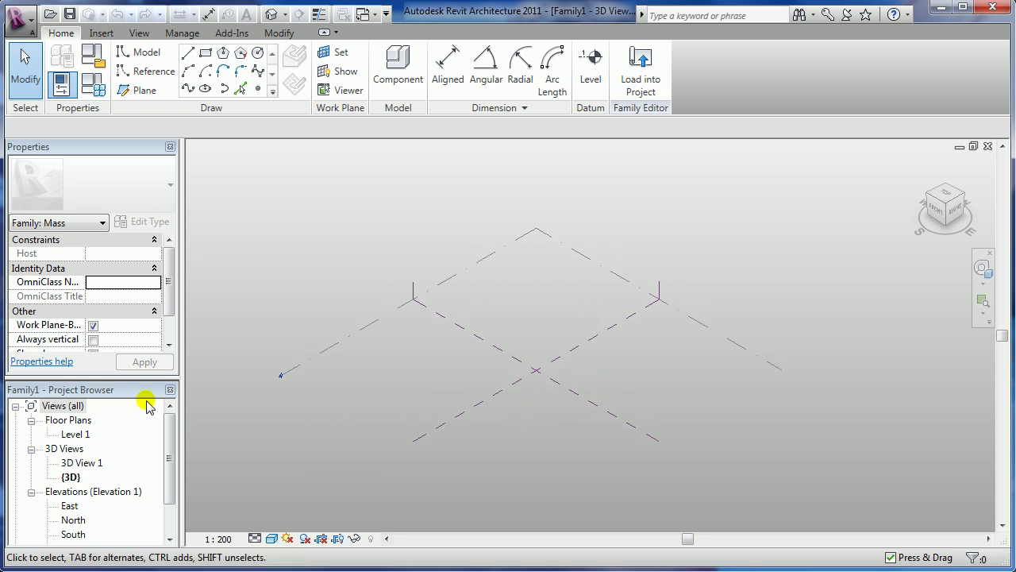
pyautogui.moveTo(101, 393); pyautogui.dragTo(699, 317)
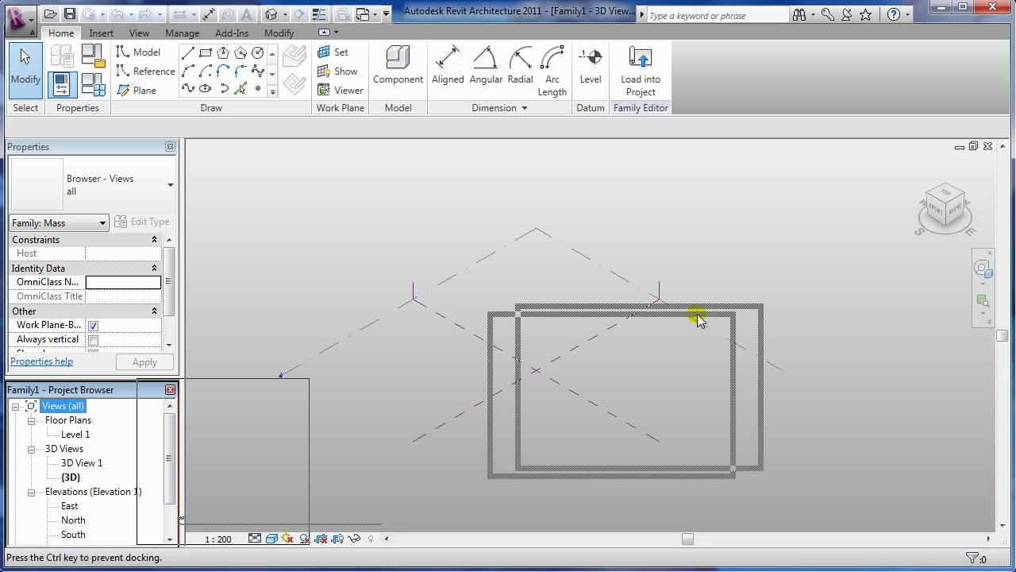
pyautogui.moveTo(798, 304); pyautogui.dragTo(986, 285)
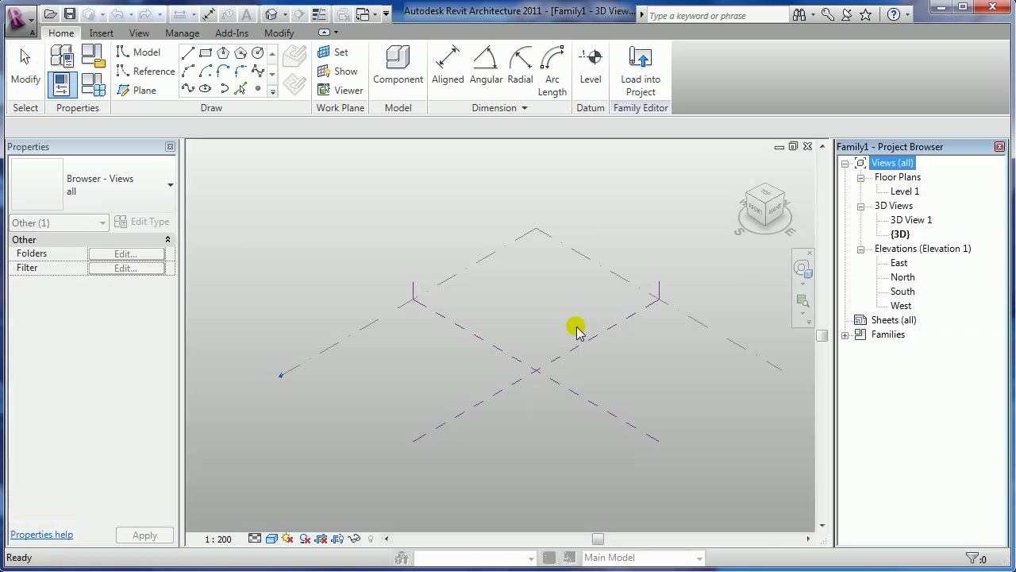
pyautogui.click(517, 436)
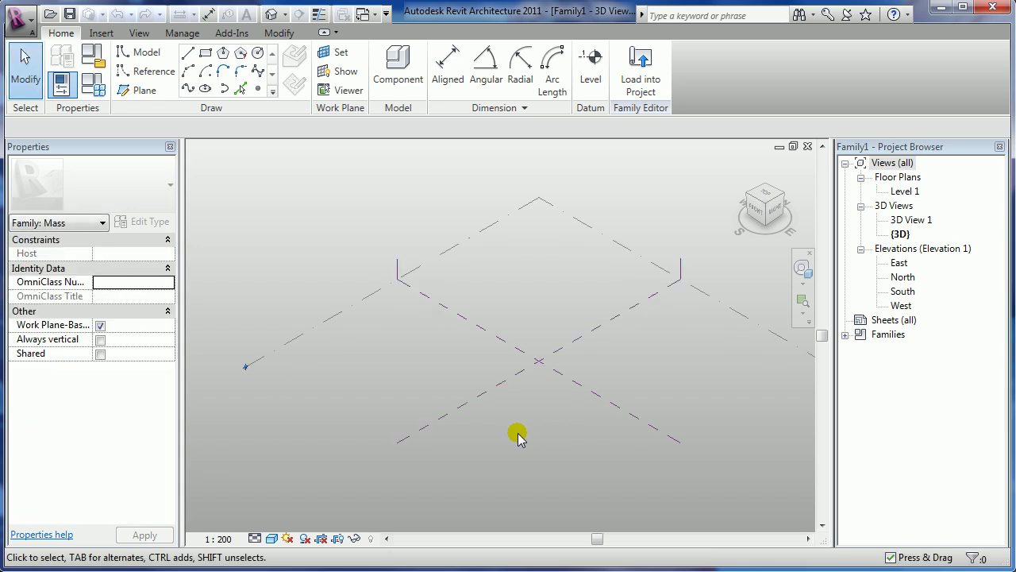
pyautogui.moveTo(544, 433); pyautogui.dragTo(492, 429, button='middle')
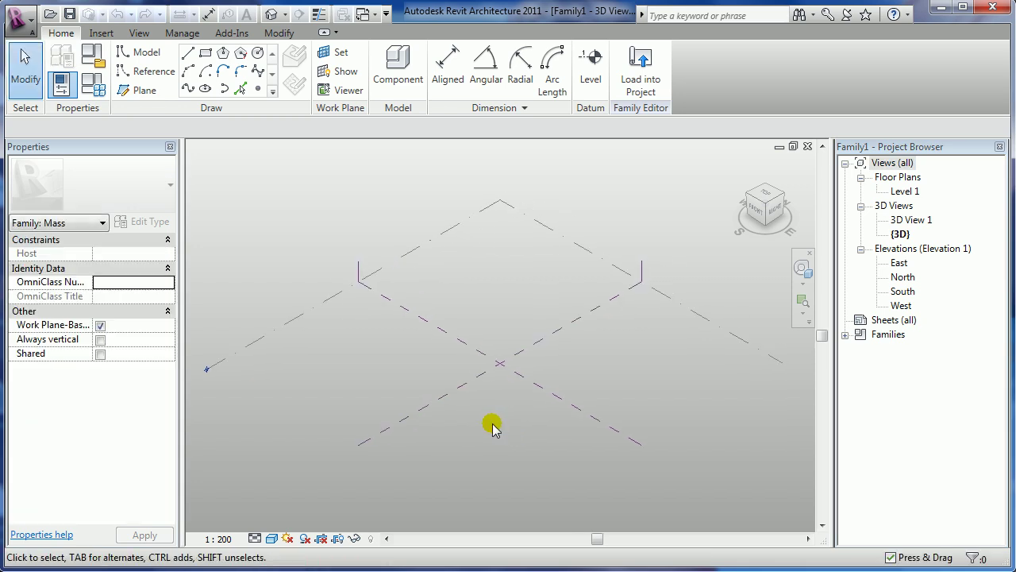
# - Change the length format in Project Units from millimeters to Meters
pyautogui.click(183, 33)
pyautogui.click(178, 63)
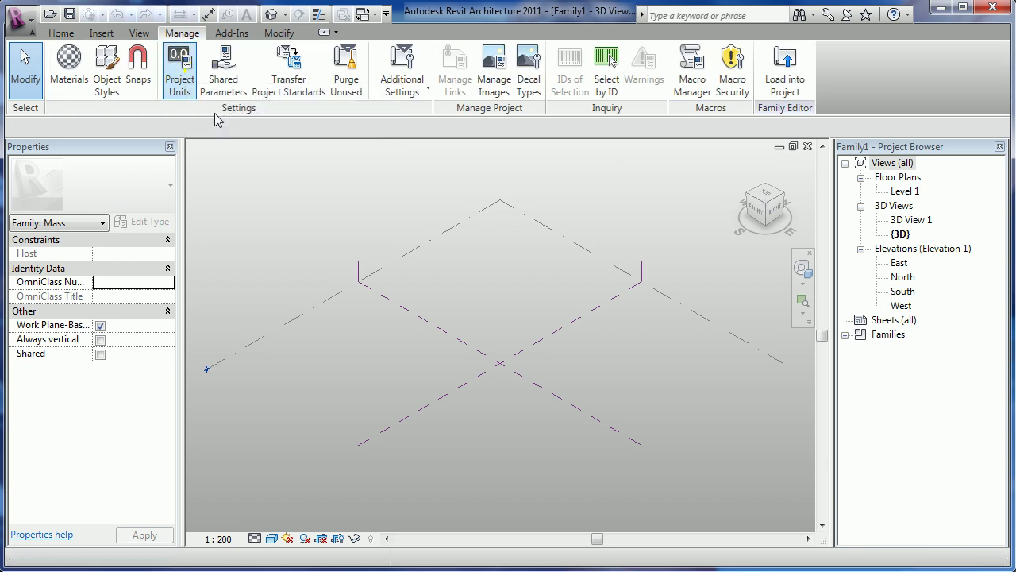
pyautogui.moveTo(203, 82); pyautogui.dragTo(500, 157)
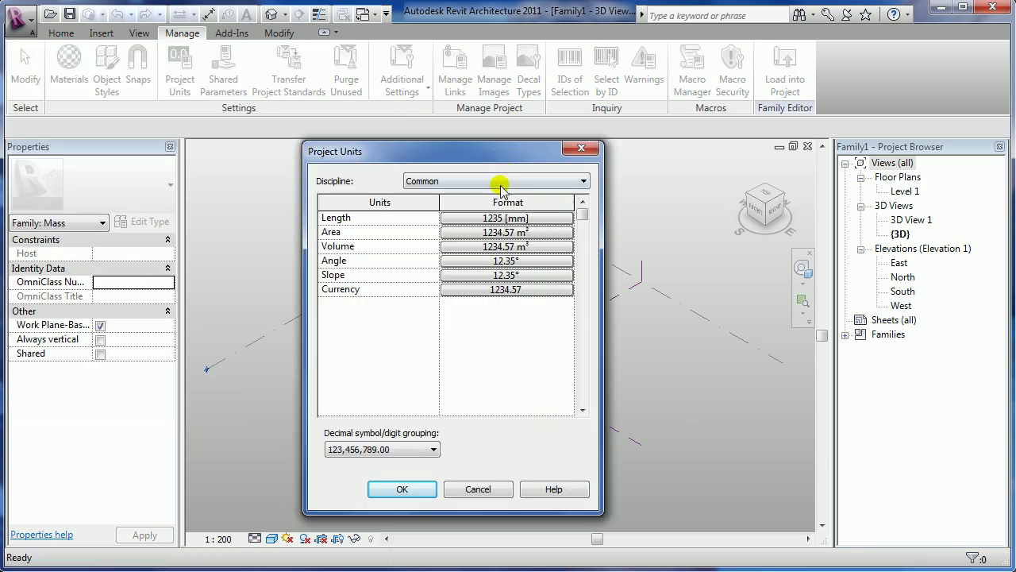
pyautogui.click(500, 218)
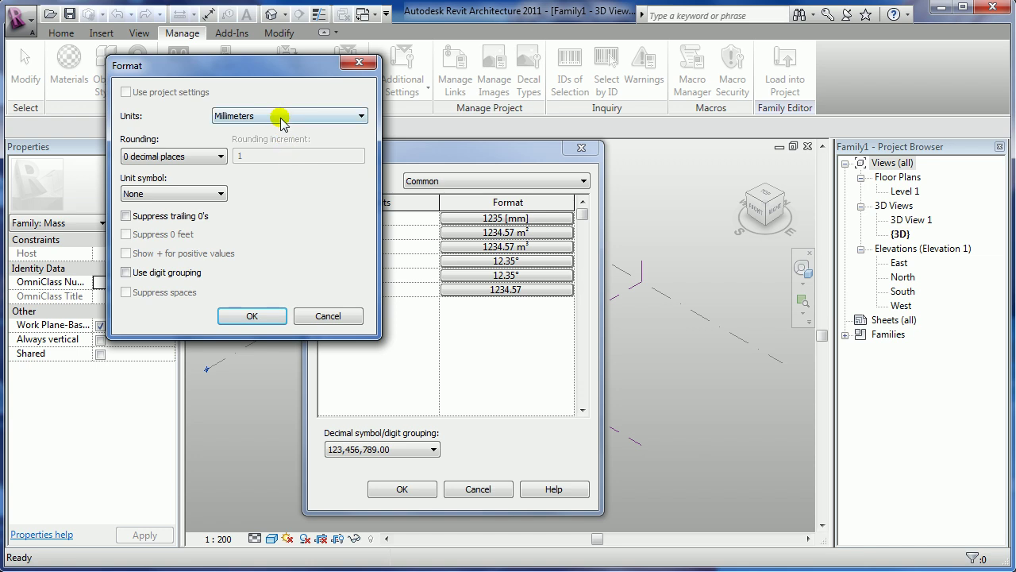
pyautogui.click(279, 117)
pyautogui.click(263, 171)
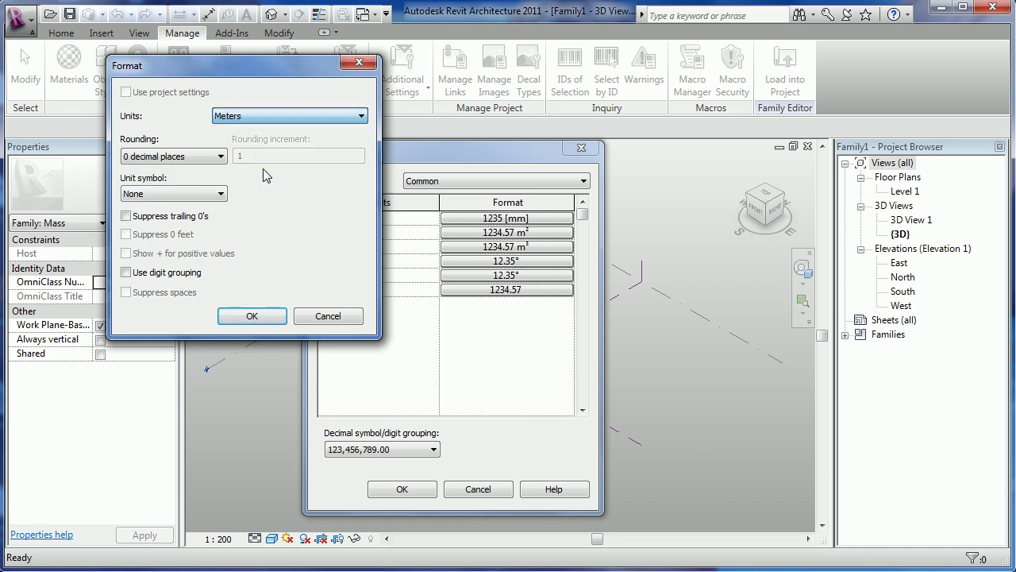
pyautogui.click(251, 315)
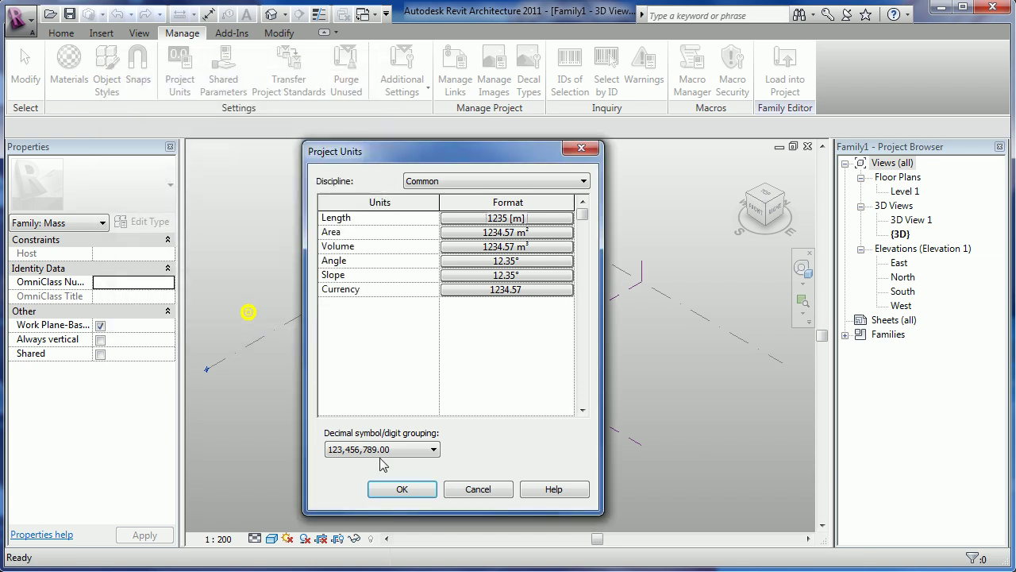
pyautogui.click(395, 487)
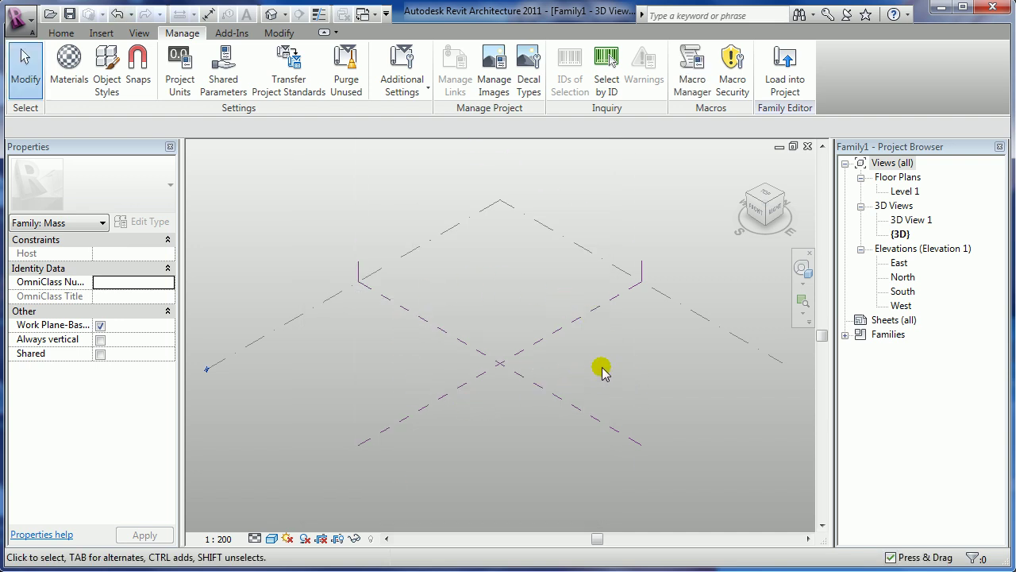
pyautogui.moveTo(608, 378); pyautogui.dragTo(604, 378, button='middle')
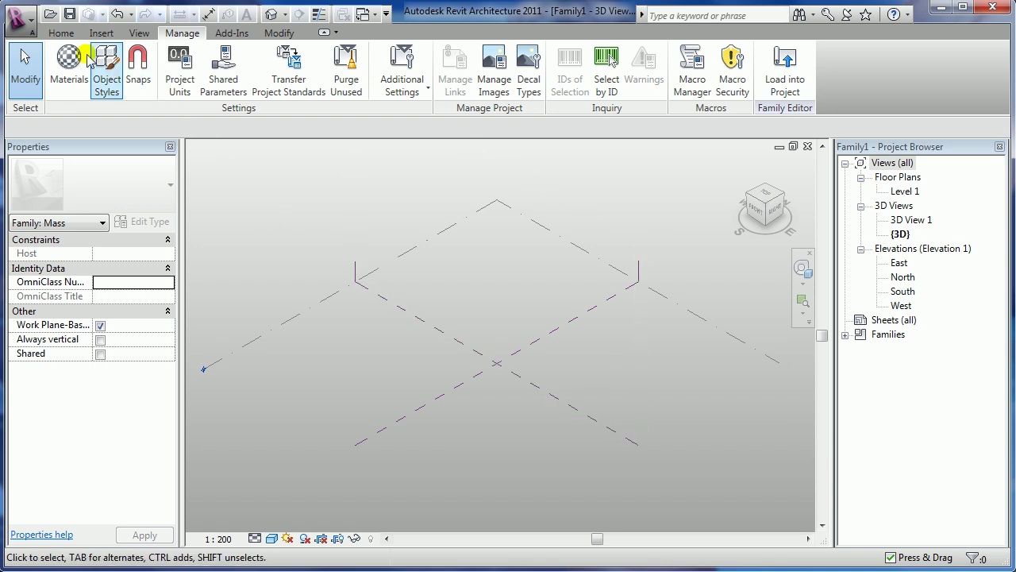
# - Draw a model-line rectangle on Level 1 across the reference planes' crossing
pyautogui.click(62, 34)
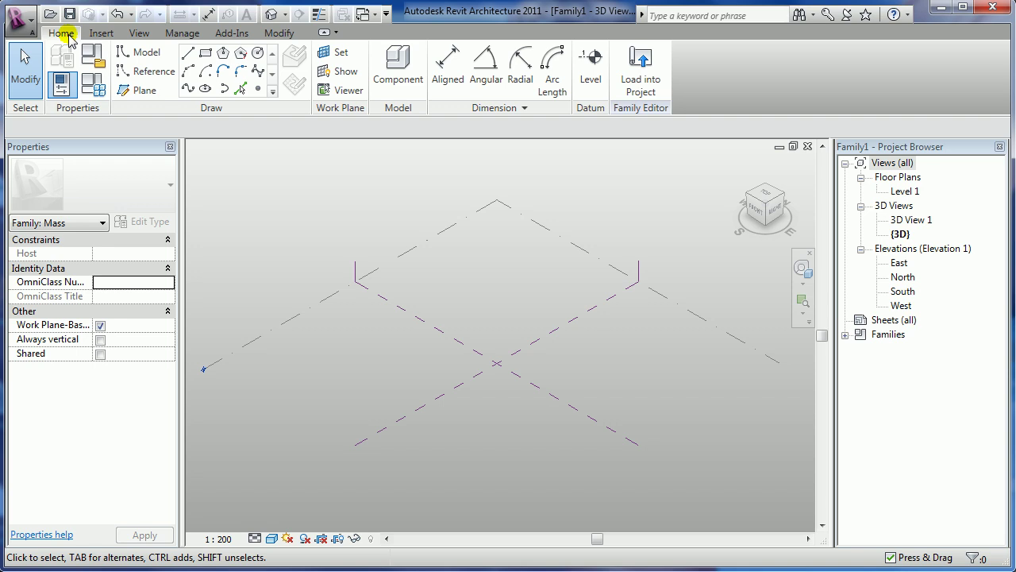
pyautogui.click(205, 54)
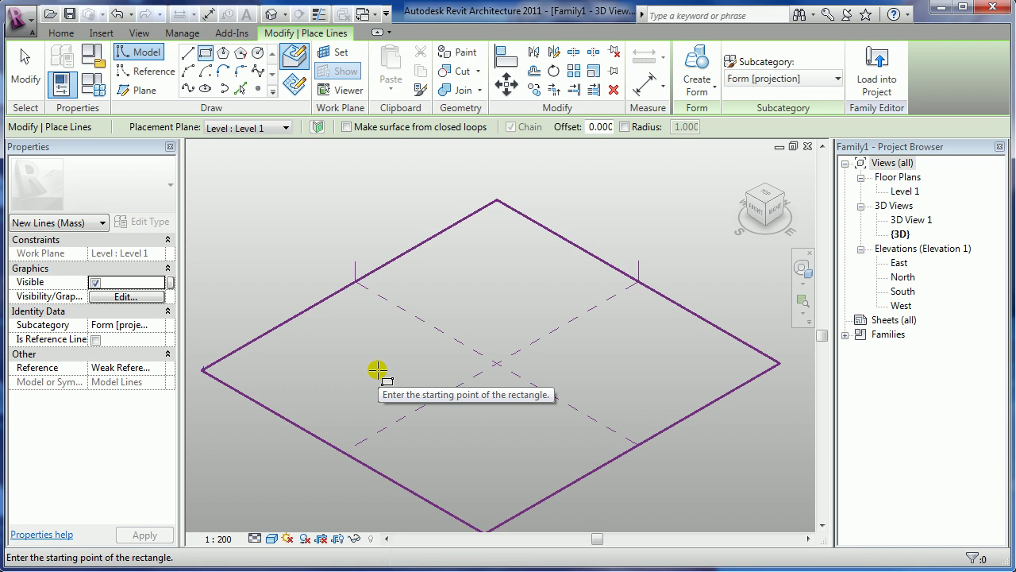
pyautogui.click(380, 369)
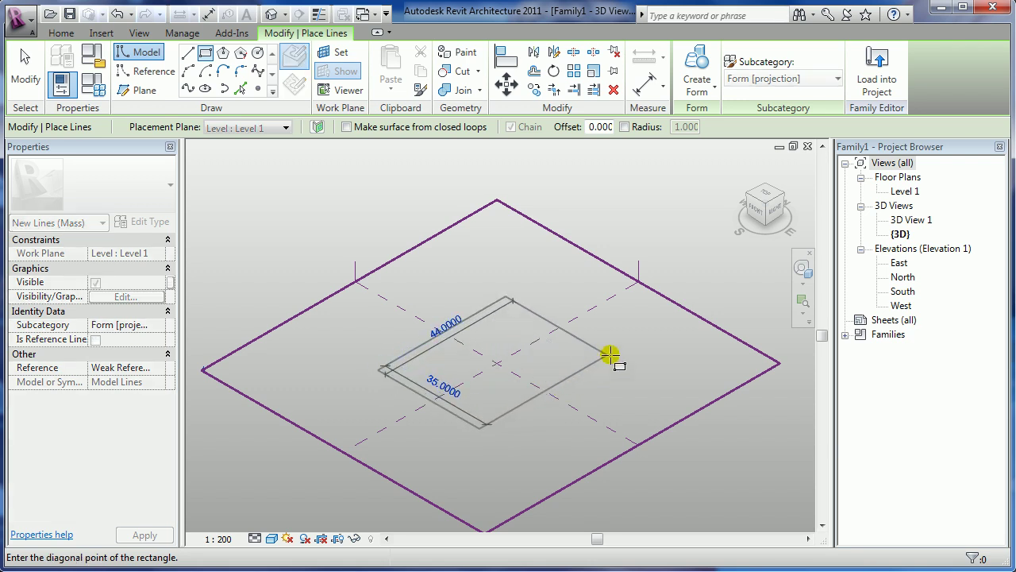
pyautogui.click(617, 354)
pyautogui.scroll(2, 505, 356)
pyautogui.scroll(1, 505, 356)
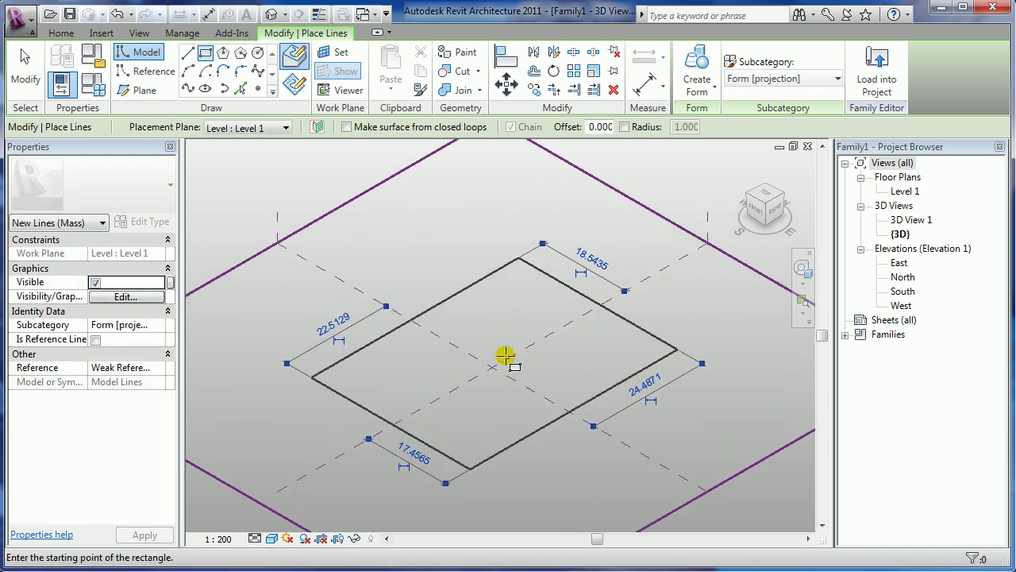
# - Exit the line tool and Tab-select the four rectangle lines as a chain
pyautogui.press('Escape')
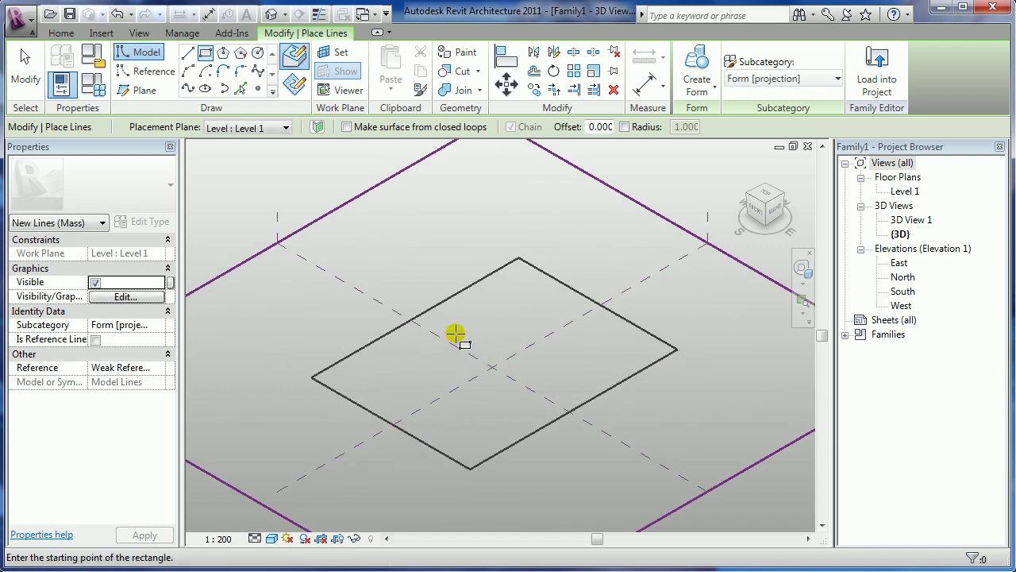
pyautogui.press('Escape')
pyautogui.press('Tab')
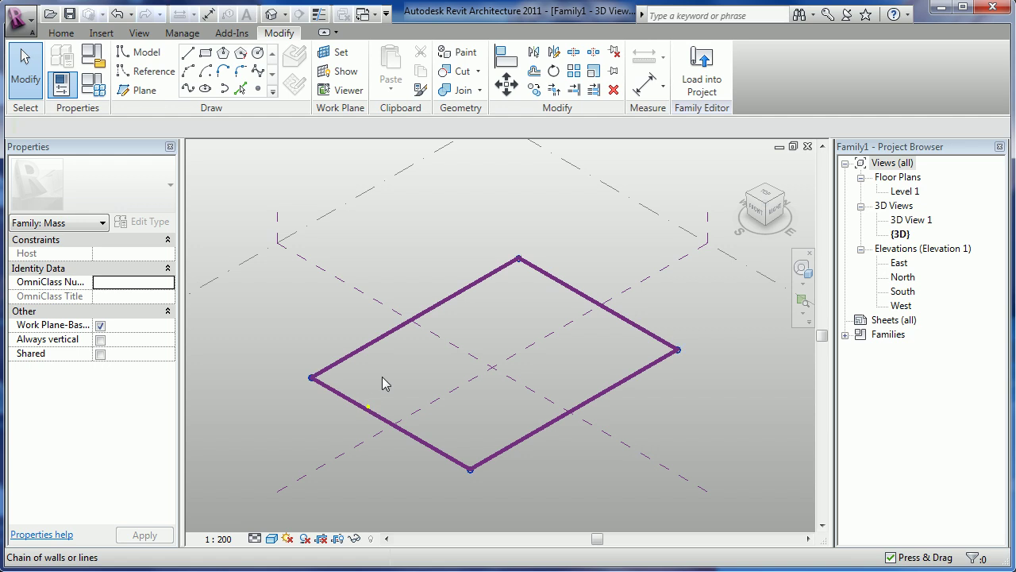
pyautogui.click(381, 385)
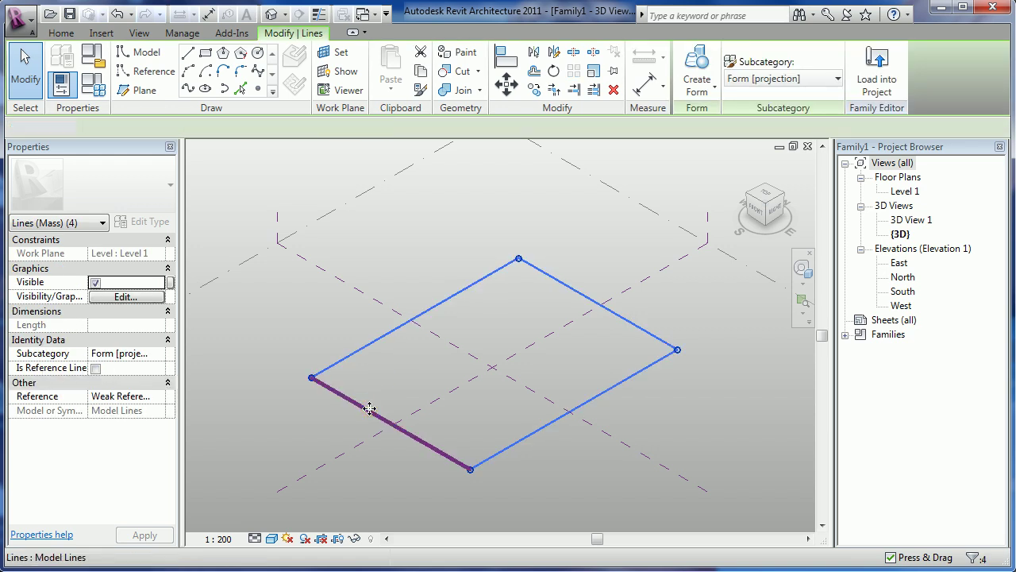
# - Place the lower-left and top-right edges each 30 from the centre reference plane
pyautogui.click(367, 407)
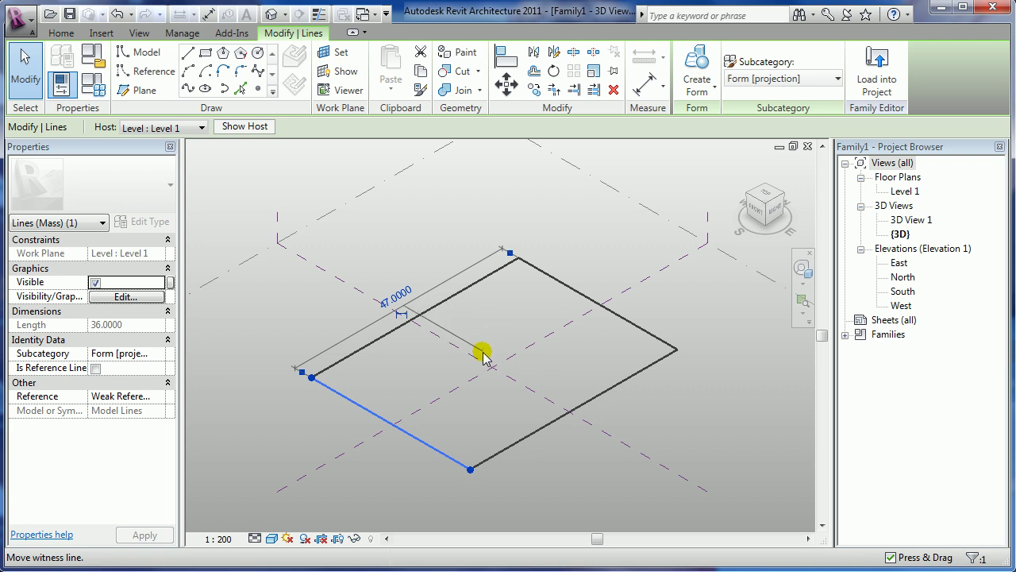
pyautogui.moveTo(491, 335); pyautogui.dragTo(483, 358)
pyautogui.click(349, 330)
pyautogui.write('30')
pyautogui.press('Return')
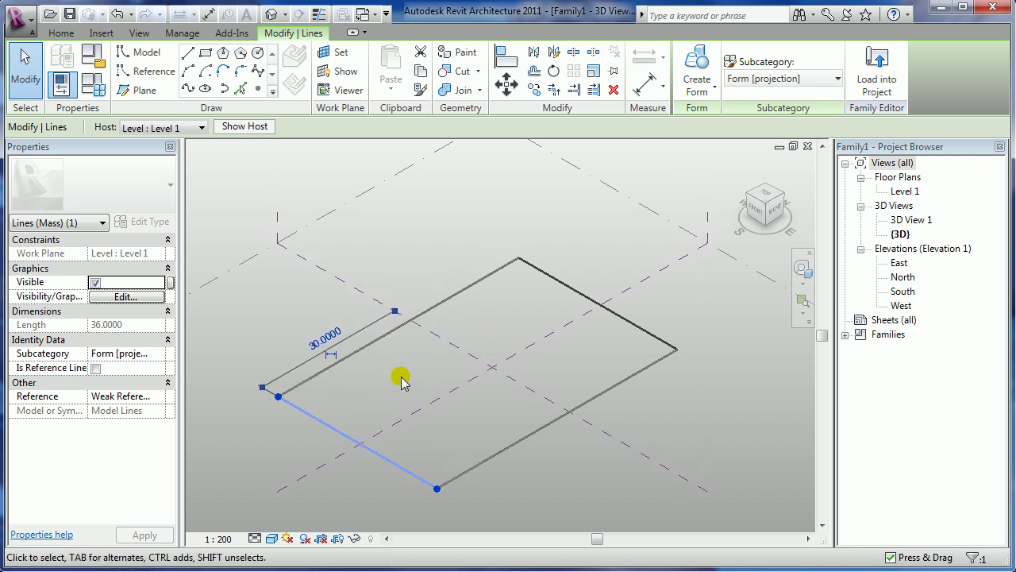
pyautogui.click(545, 283)
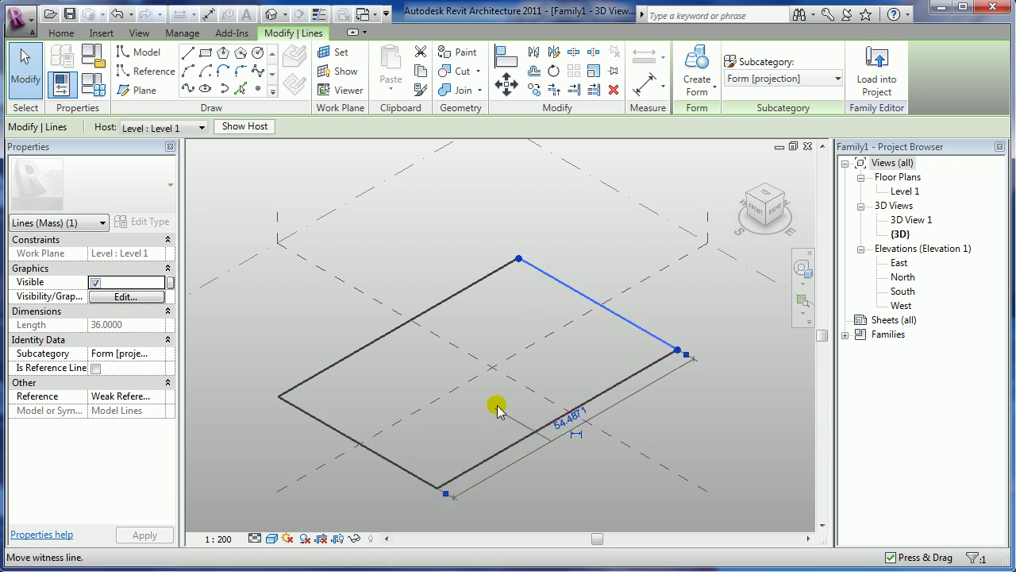
pyautogui.moveTo(497, 409); pyautogui.dragTo(510, 383)
pyautogui.click(627, 390)
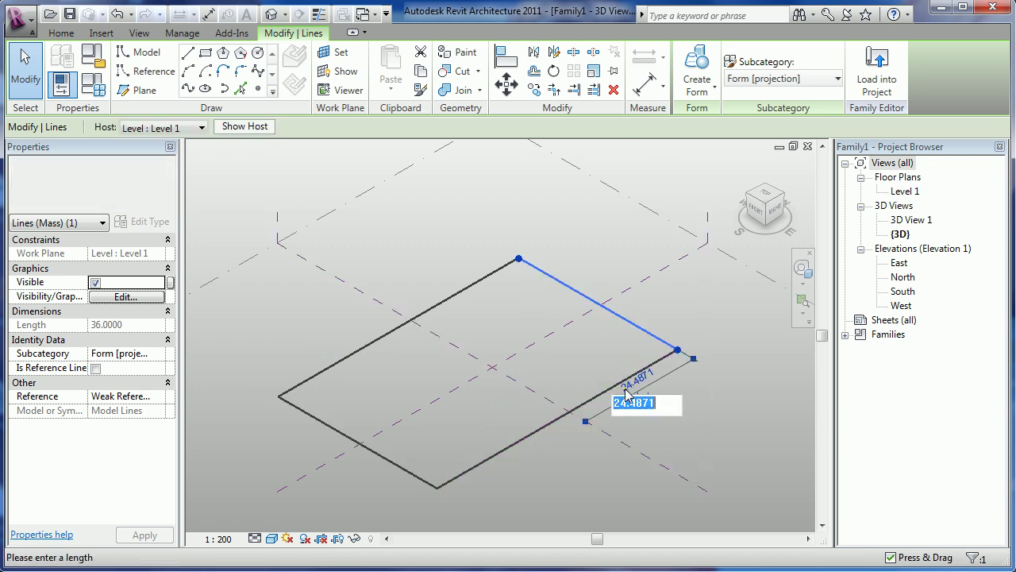
pyautogui.write('30.0000')
pyautogui.press('Return')
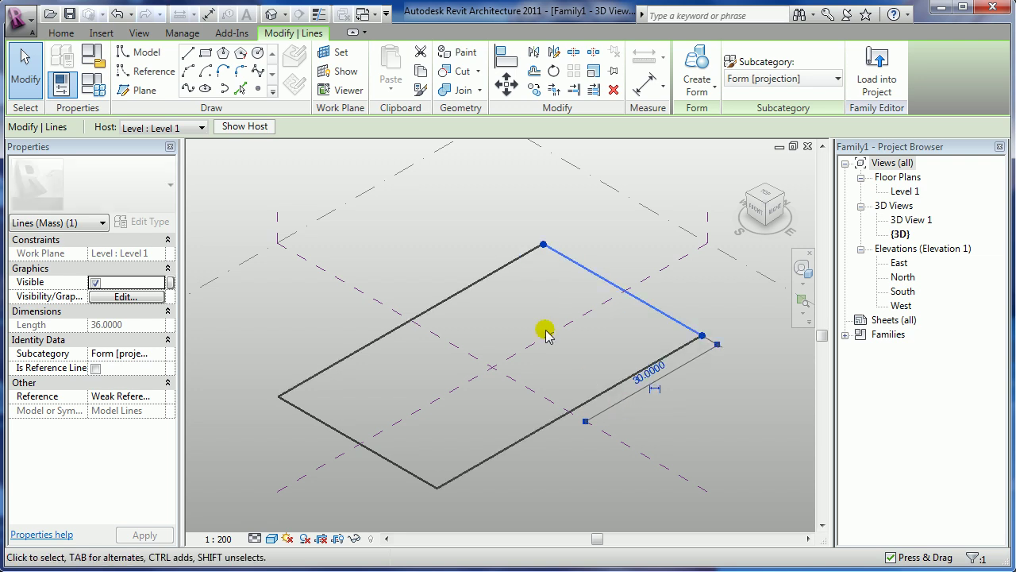
# - Set the top-left edge dimension to 15 and make it a permanent dimension
pyautogui.click(486, 278)
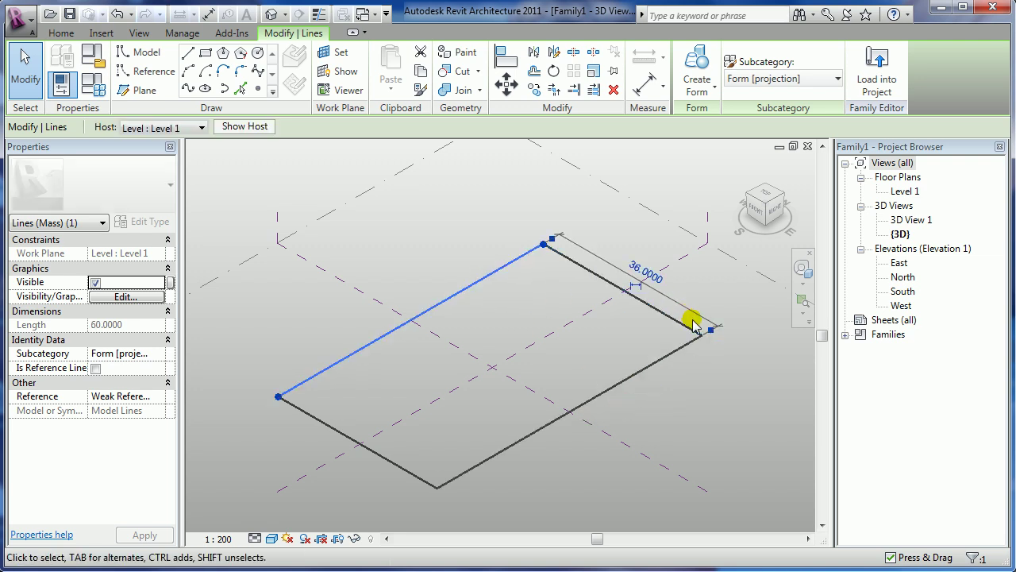
pyautogui.moveTo(709, 333); pyautogui.dragTo(580, 320)
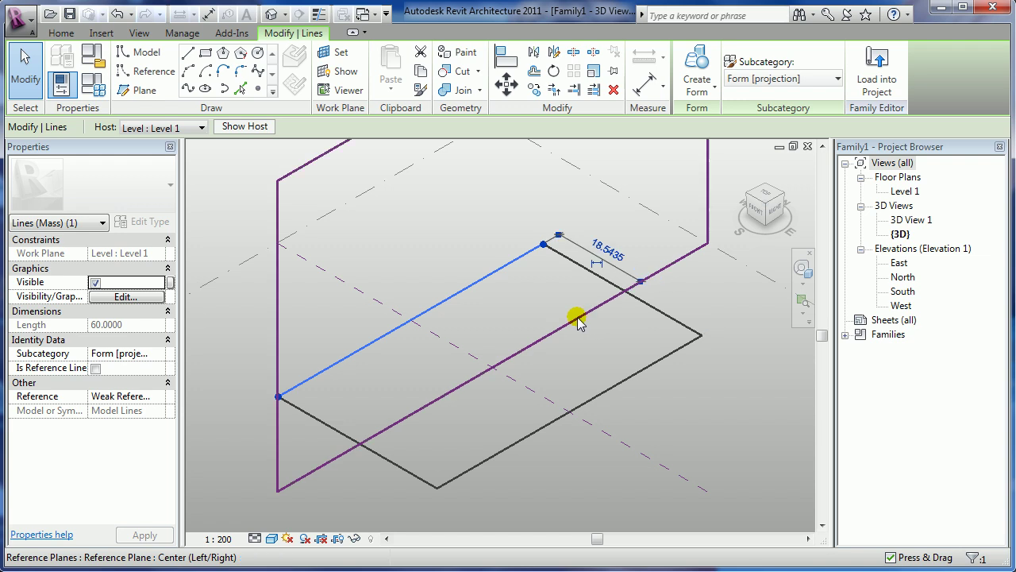
pyautogui.click(608, 254)
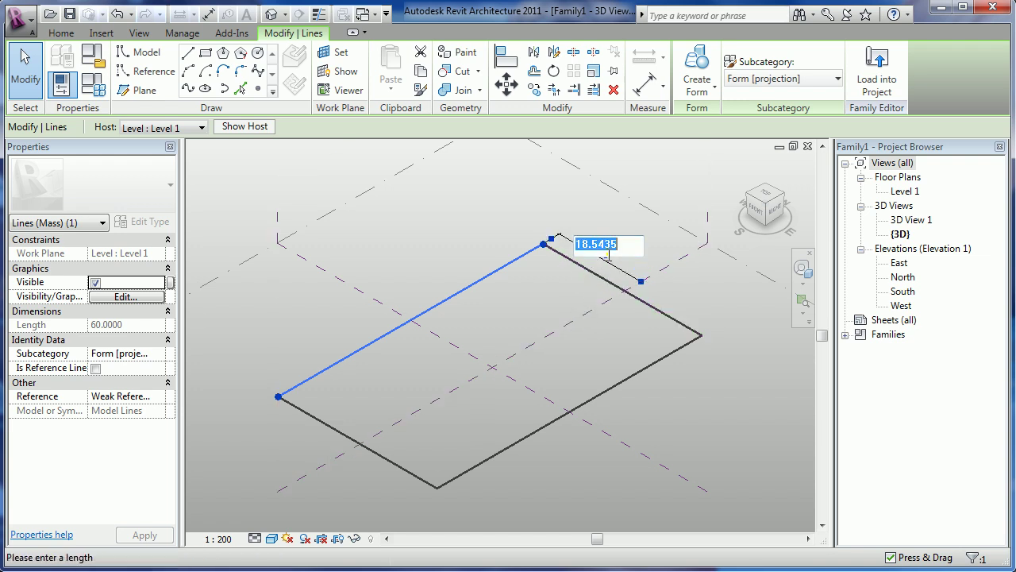
pyautogui.write('15')
pyautogui.press('Return')
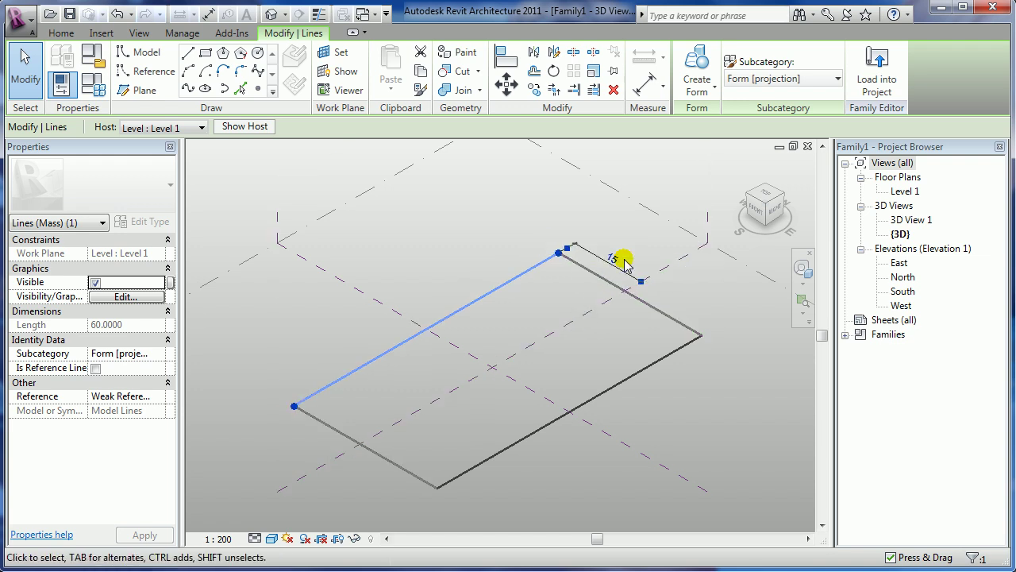
pyautogui.click(635, 276)
pyautogui.press('Escape')
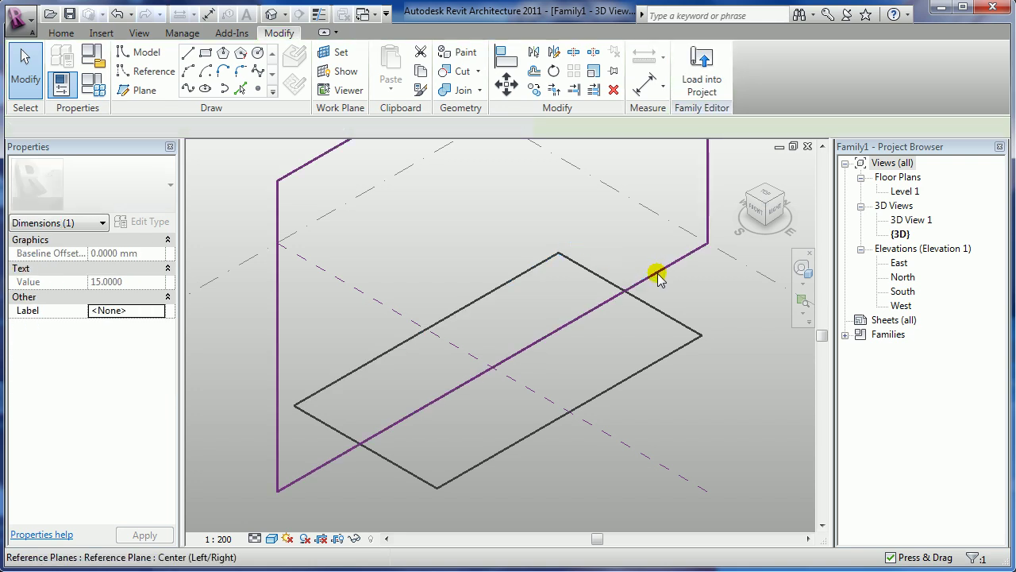
# - Place the lower-right edge 15 from the centre reference plane
pyautogui.press('Tab')
pyautogui.click(663, 356)
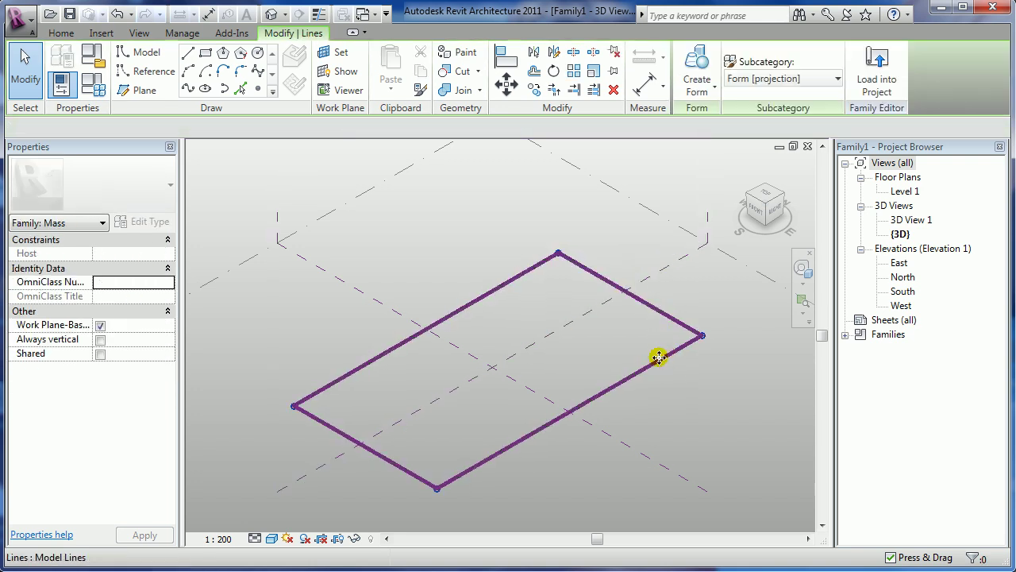
pyautogui.click(659, 355)
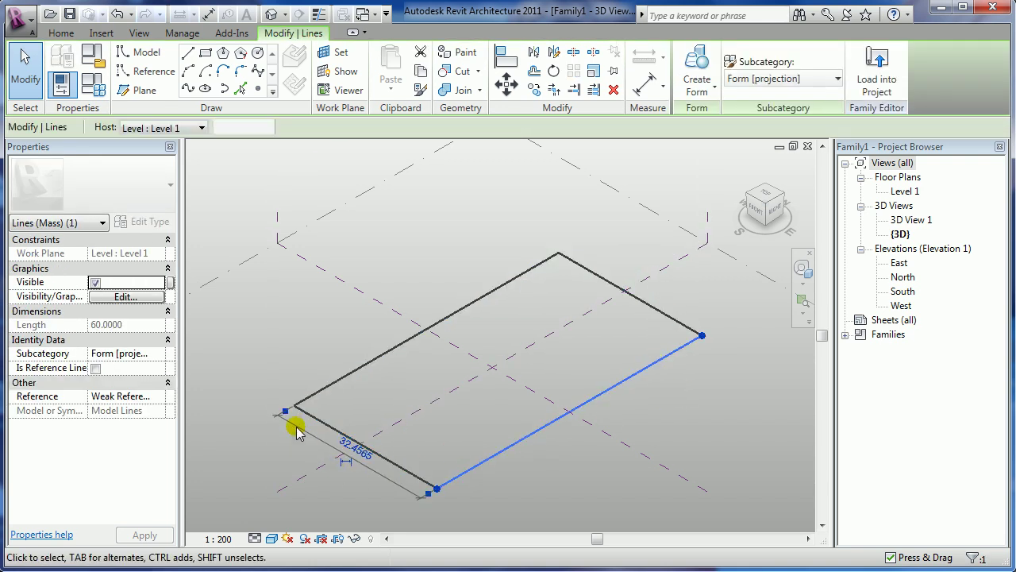
pyautogui.moveTo(286, 410); pyautogui.dragTo(437, 411)
pyautogui.click(384, 466)
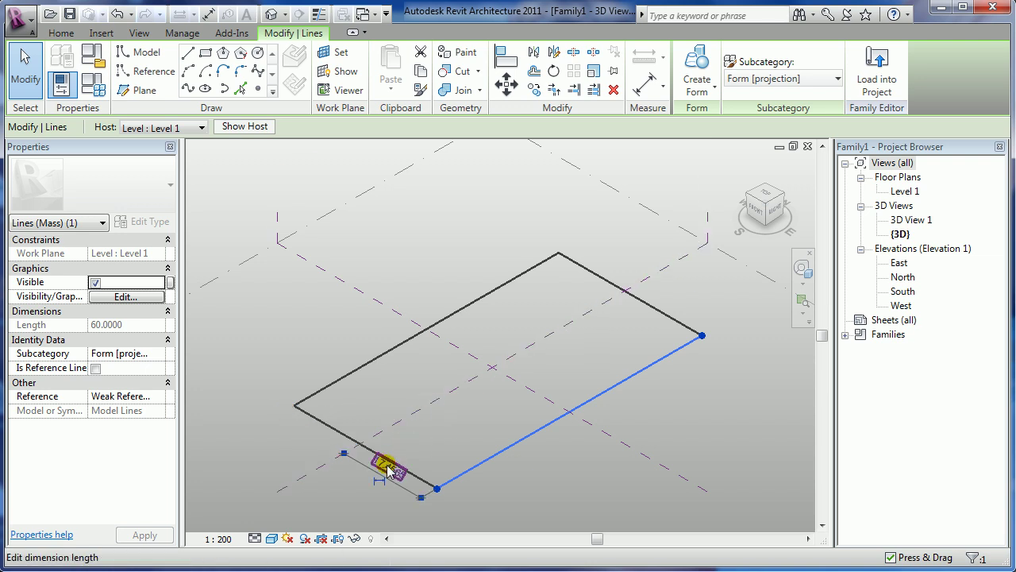
pyautogui.write('15')
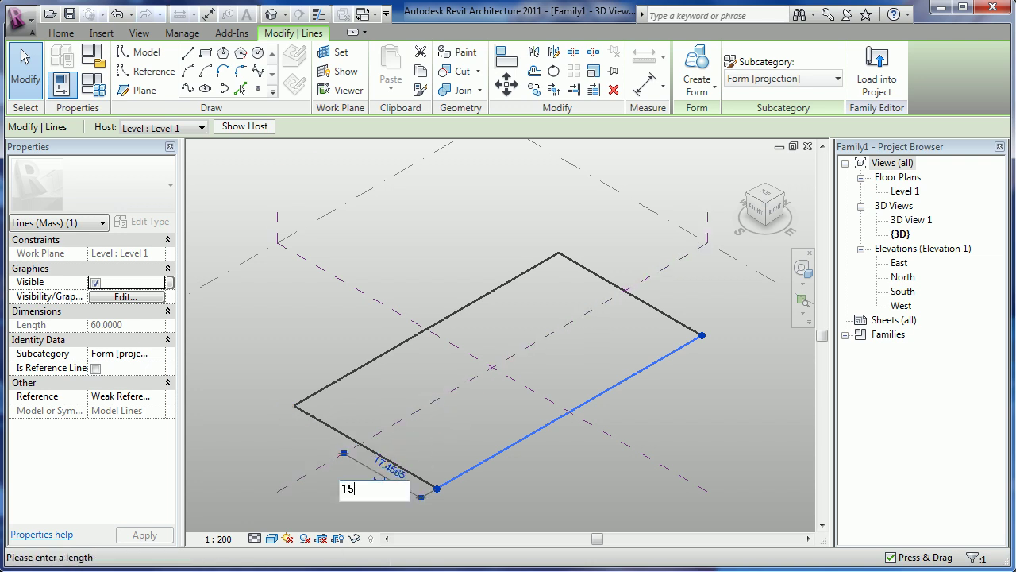
pyautogui.press('Return')
pyautogui.click(520, 476)
# - Orbit the 3D view and Tab-select the complete rectangle outline
pyautogui.keyDown('shift'); pyautogui.moveTo(538, 454); pyautogui.dragTo(615, 433, button='middle'); pyautogui.keyUp('shift')
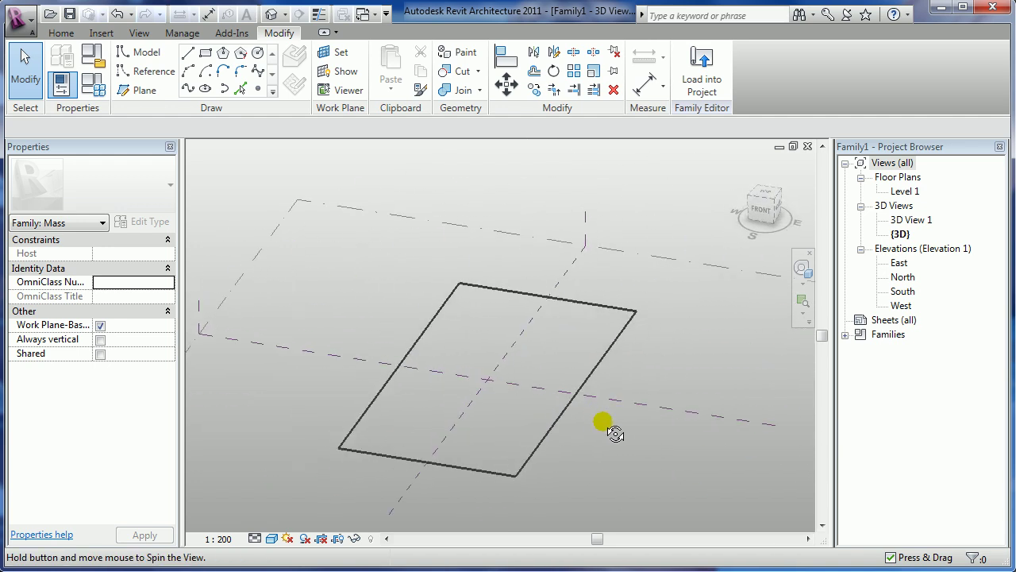
pyautogui.keyDown('shift'); pyautogui.moveTo(615, 434); pyautogui.dragTo(500, 395, button='middle'); pyautogui.keyUp('shift')
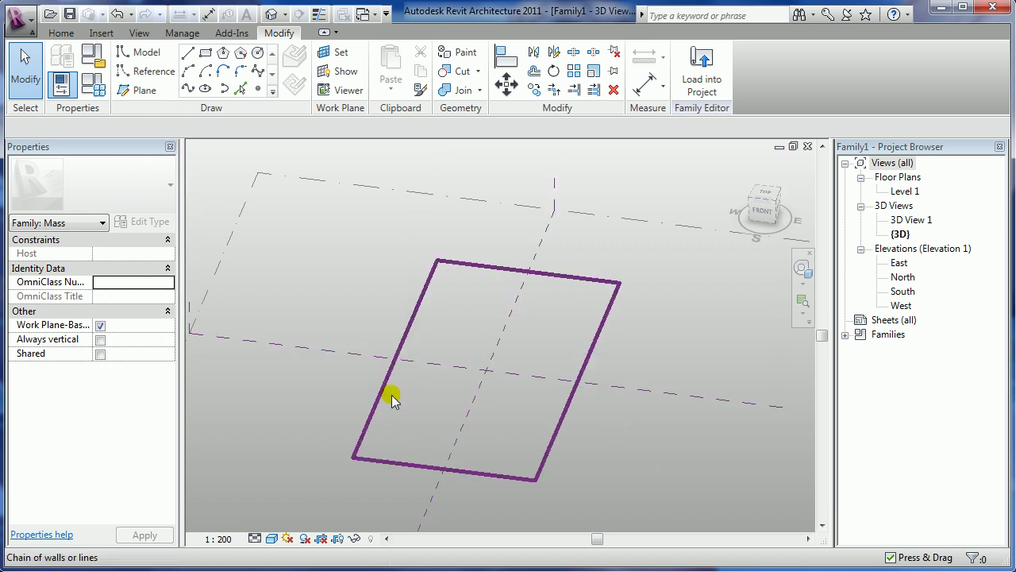
pyautogui.scroll(-3, 508, 357)
pyautogui.scroll(2, 508, 361)
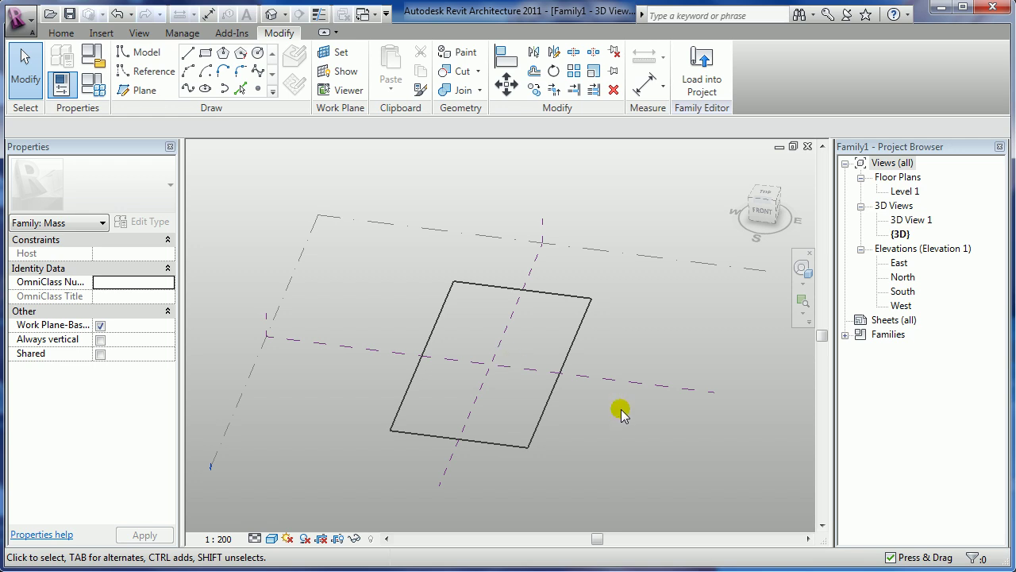
pyautogui.press('Tab')
pyautogui.click(547, 410)
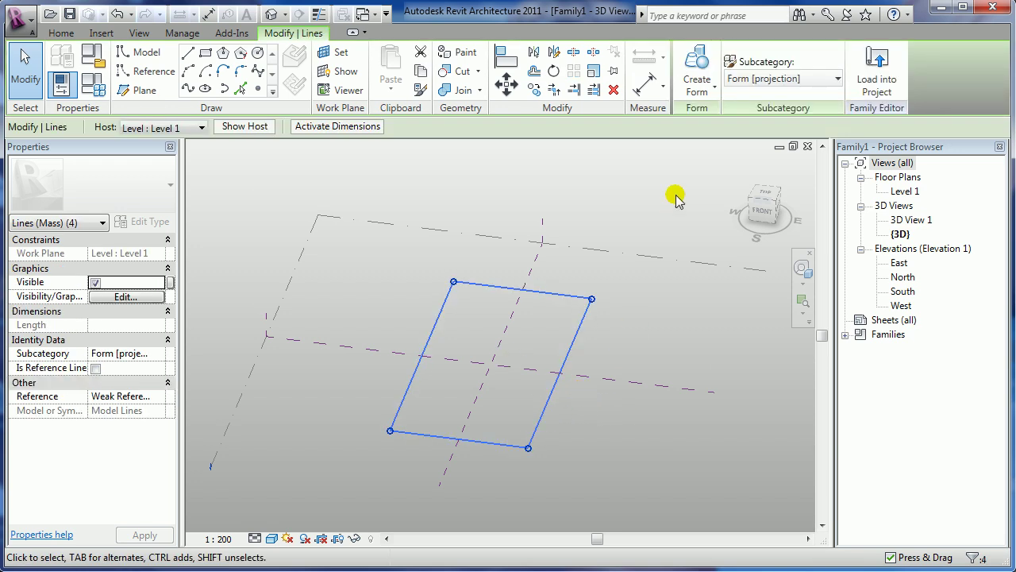
# - Extrude the rectangle into a solid box 16 tall, then select its top face
pyautogui.click(691, 68)
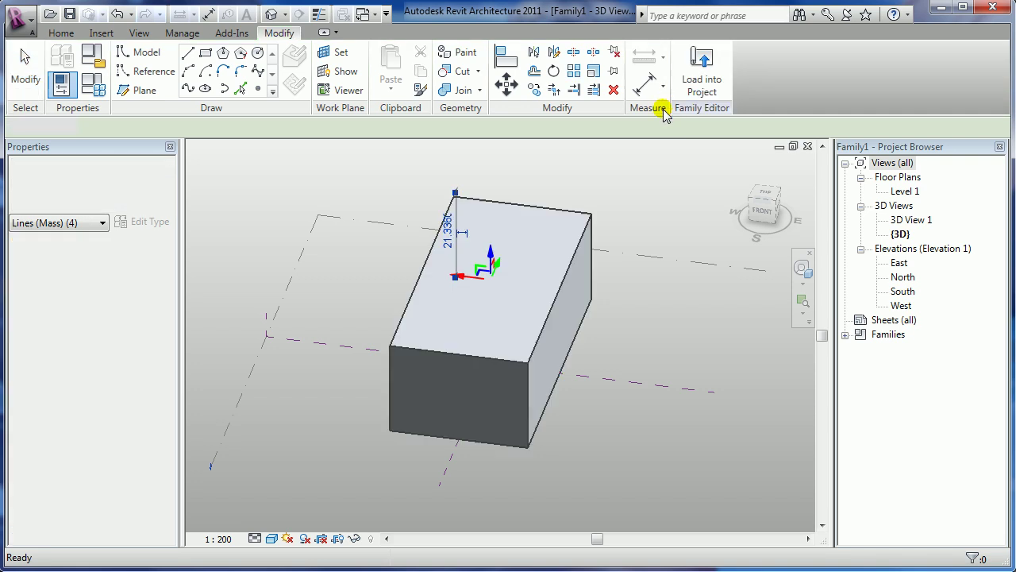
pyautogui.keyDown('shift'); pyautogui.moveTo(682, 334); pyautogui.dragTo(511, 292, button='middle'); pyautogui.keyUp('shift')
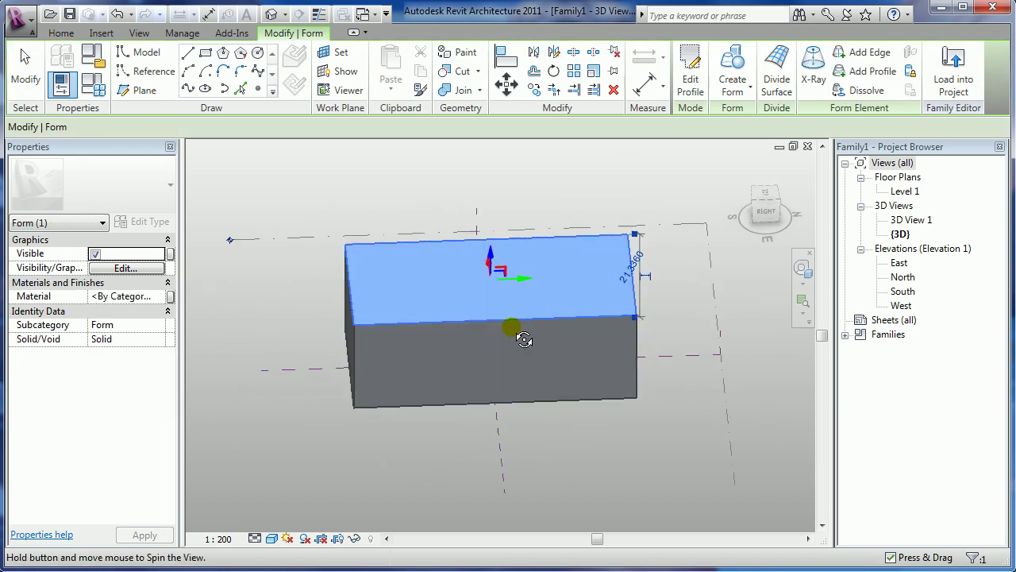
pyautogui.moveTo(494, 246); pyautogui.dragTo(498, 284)
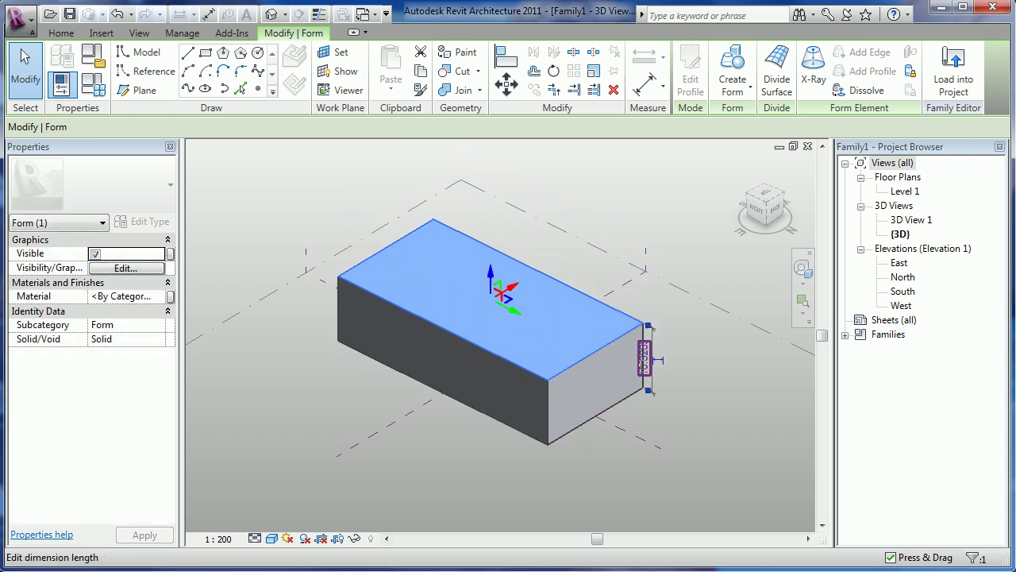
pyautogui.click(643, 357)
pyautogui.write('16')
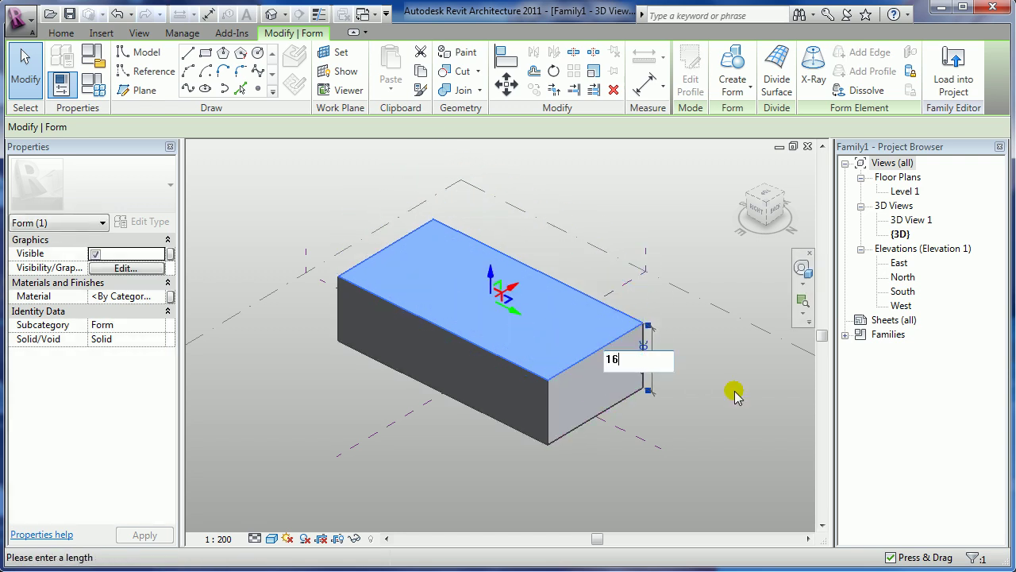
pyautogui.press('Return')
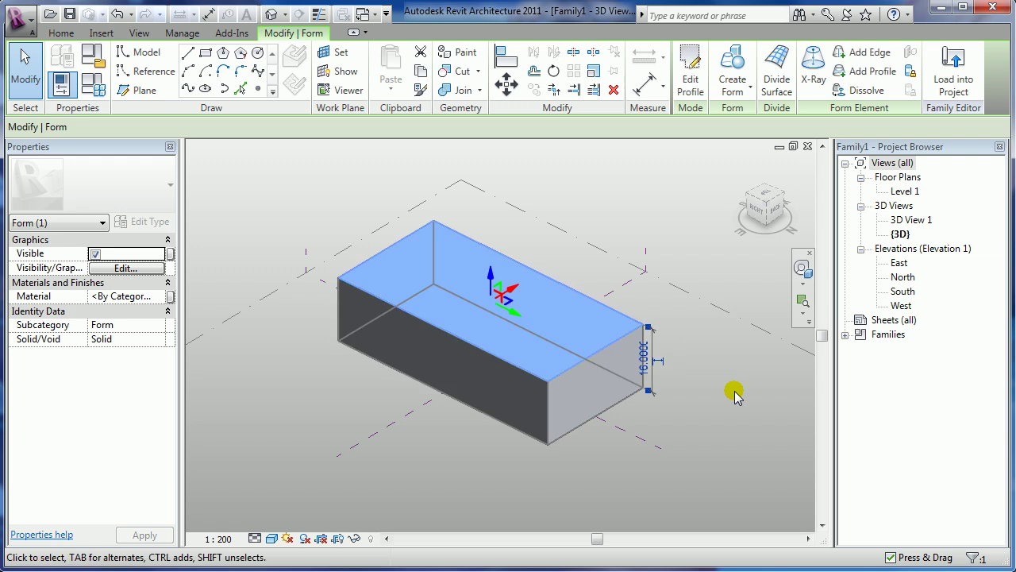
pyautogui.click(734, 397)
pyautogui.moveTo(460, 449)
pyautogui.keyDown('shift'); pyautogui.mouseDown(button='middle')
pyautogui.moveTo(710, 454)
pyautogui.moveTo(662, 467)
pyautogui.mouseUp(button='middle'); pyautogui.keyUp('shift')
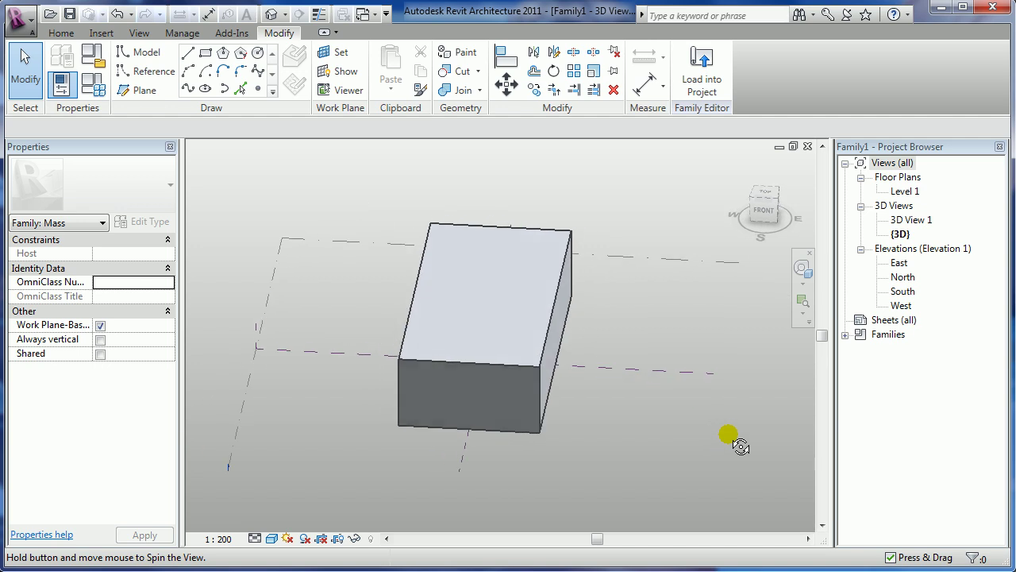
pyautogui.click(536, 292)
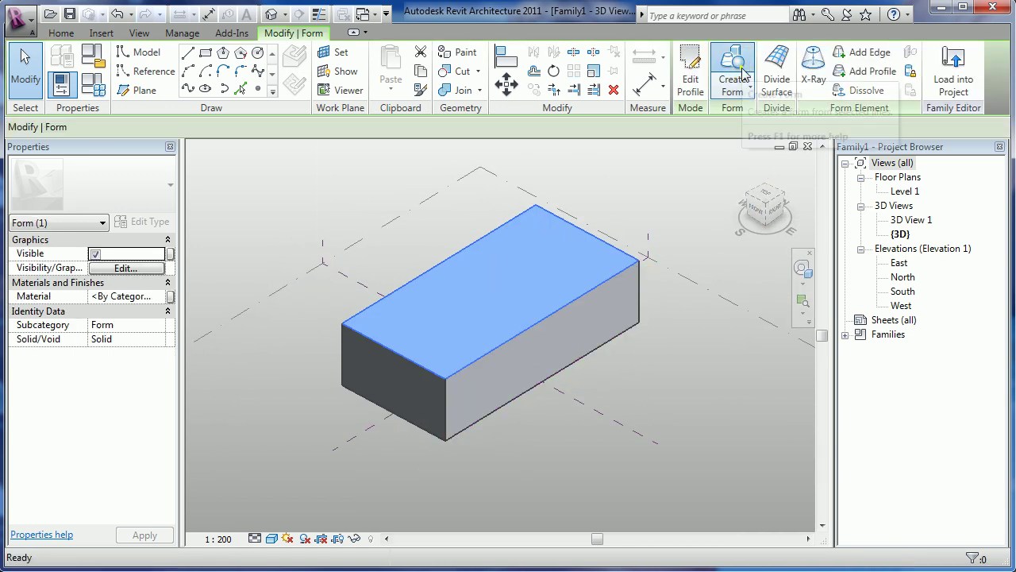
# - Extrude the box's top face into a second tier, unlocking it and setting height 12
pyautogui.click(743, 72)
pyautogui.moveTo(672, 333)
pyautogui.keyDown('shift'); pyautogui.mouseDown(button='middle')
pyautogui.moveTo(665, 370)
pyautogui.moveTo(687, 368)
pyautogui.moveTo(762, 261)
pyautogui.moveTo(703, 265)
pyautogui.moveTo(704, 363)
pyautogui.moveTo(687, 377)
pyautogui.moveTo(672, 370)
pyautogui.mouseUp(button='middle'); pyautogui.keyUp('shift')
pyautogui.moveTo(480, 222)
pyautogui.mouseDown()
pyautogui.moveTo(482, 156)
pyautogui.moveTo(484, 245)
pyautogui.moveTo(484, 178)
pyautogui.moveTo(486, 223)
pyautogui.mouseUp()
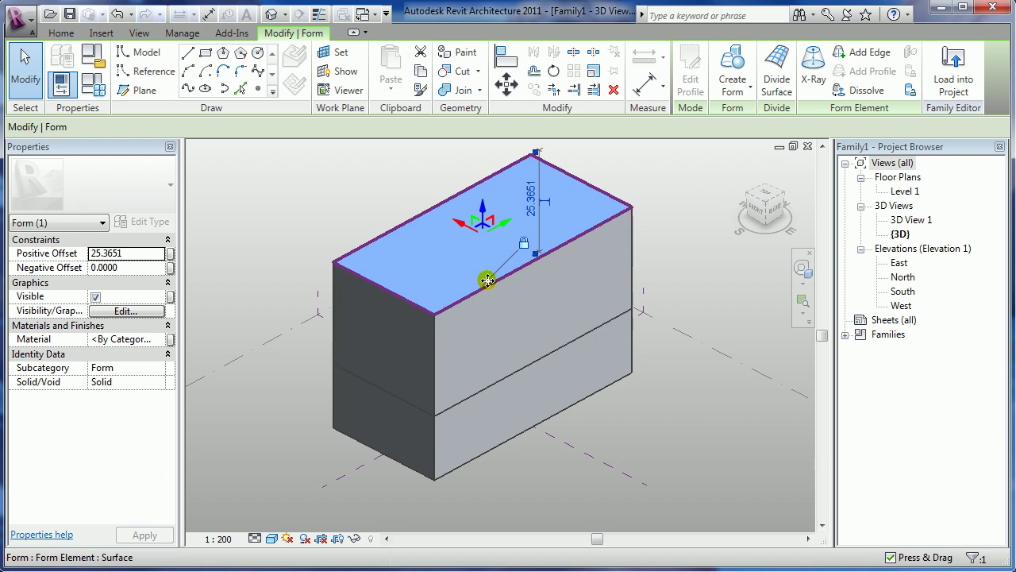
pyautogui.click(524, 246)
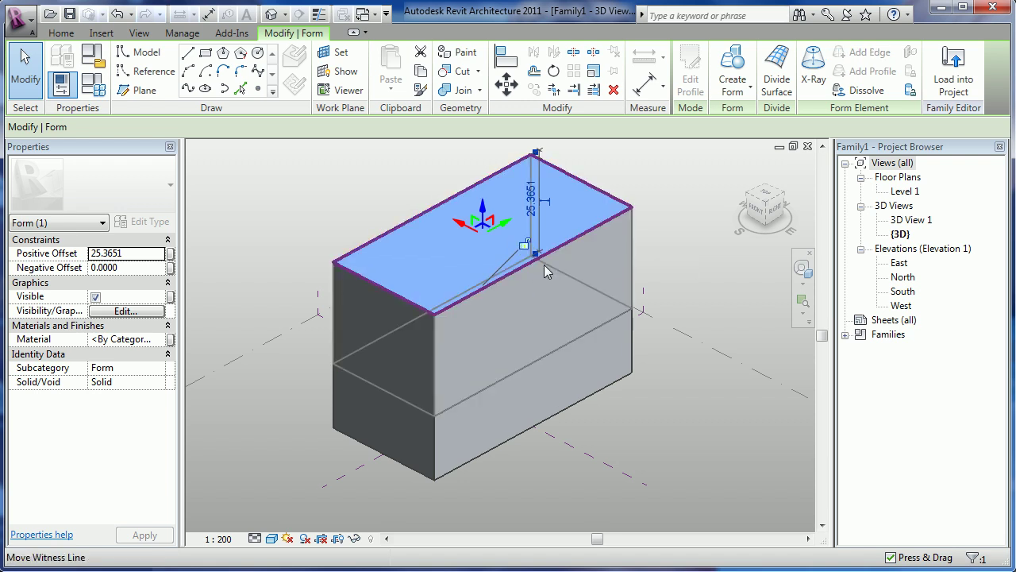
pyautogui.click(535, 209)
pyautogui.write('12')
pyautogui.press('Return')
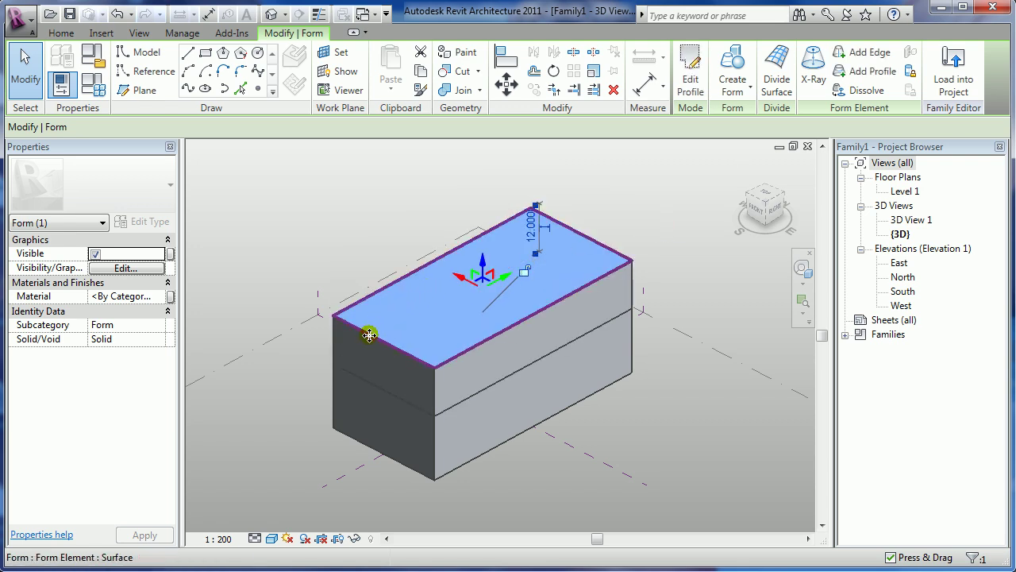
pyautogui.click(344, 215)
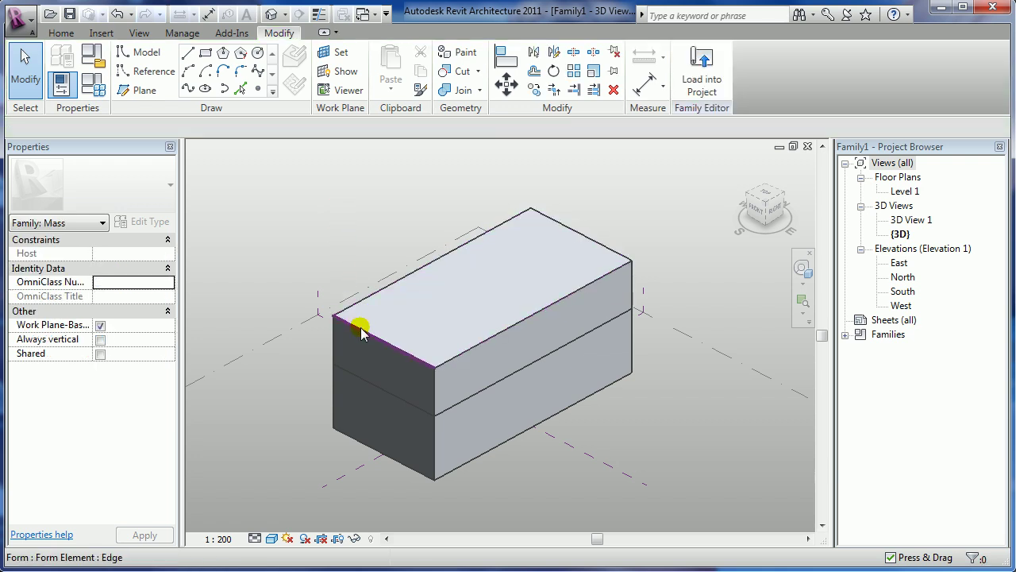
# - Pull one top edge of the upper tier inward and edit its offset to 40
pyautogui.click(361, 335)
pyautogui.moveTo(362, 340); pyautogui.dragTo(461, 325)
pyautogui.moveTo(566, 407)
pyautogui.keyDown('shift'); pyautogui.mouseDown(button='middle')
pyautogui.moveTo(578, 419)
pyautogui.moveTo(704, 397)
pyautogui.moveTo(567, 419)
pyautogui.moveTo(464, 366)
pyautogui.mouseUp(button='middle'); pyautogui.keyUp('shift')
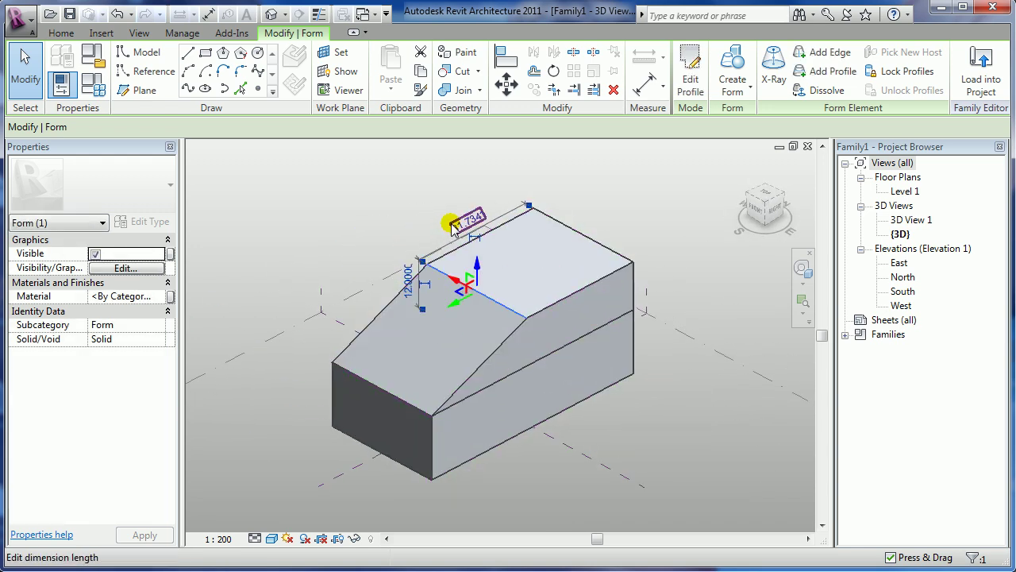
pyautogui.click(482, 222)
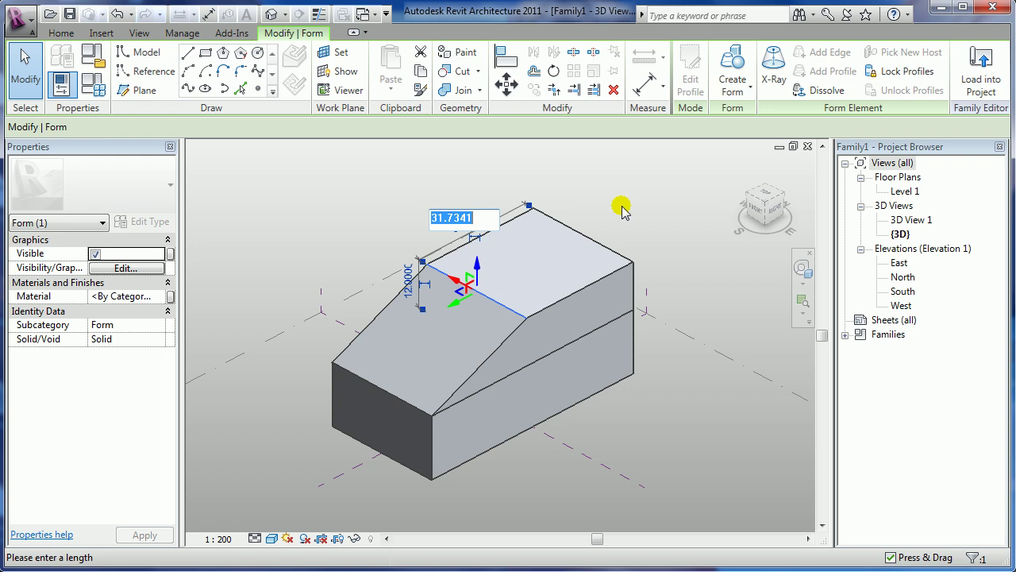
pyautogui.write('4')
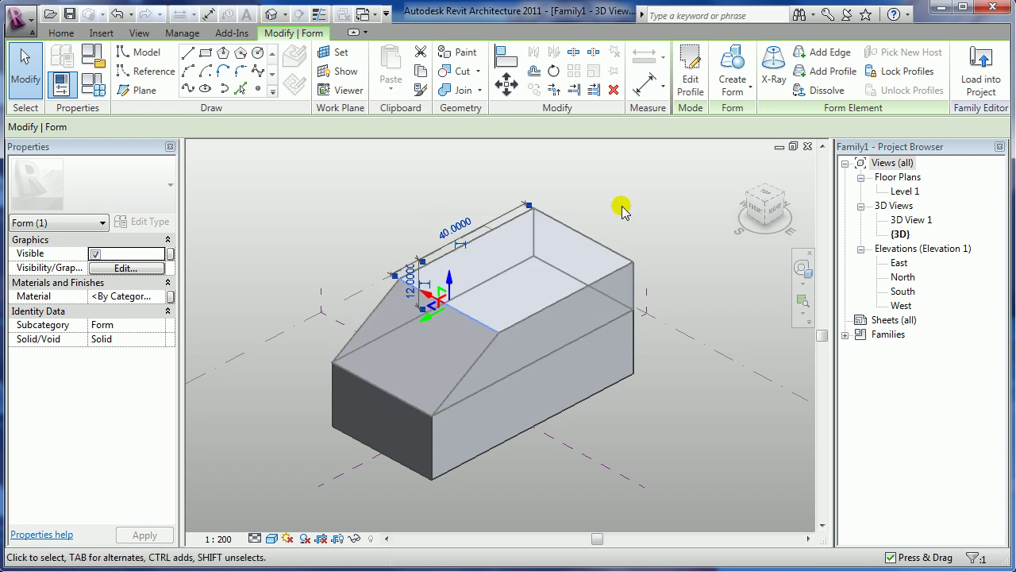
# - Pull the opposite top edge inward so the tier top is 25 across
pyautogui.click(568, 300)
pyautogui.moveTo(575, 309); pyautogui.dragTo(556, 298)
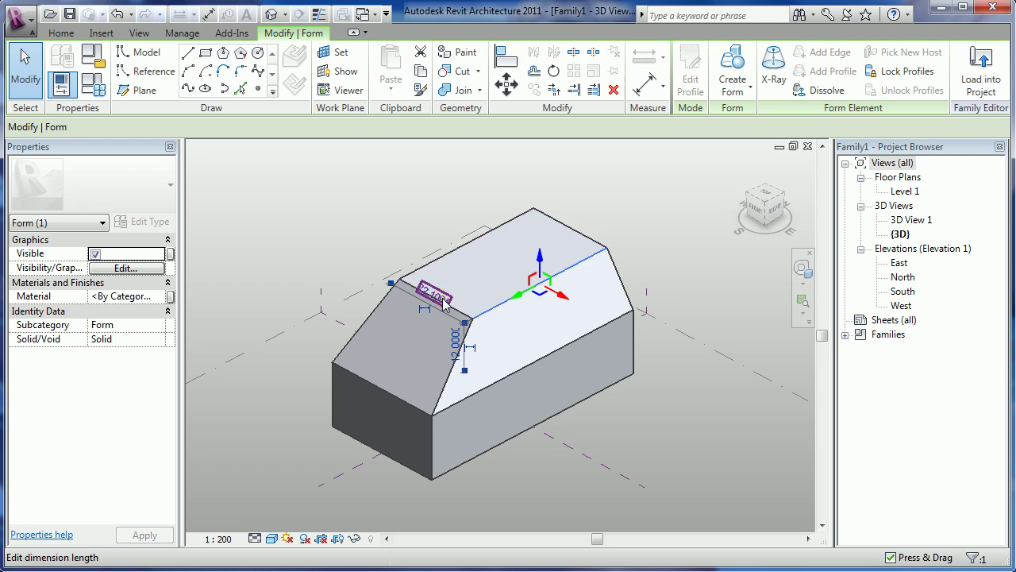
pyautogui.click(442, 299)
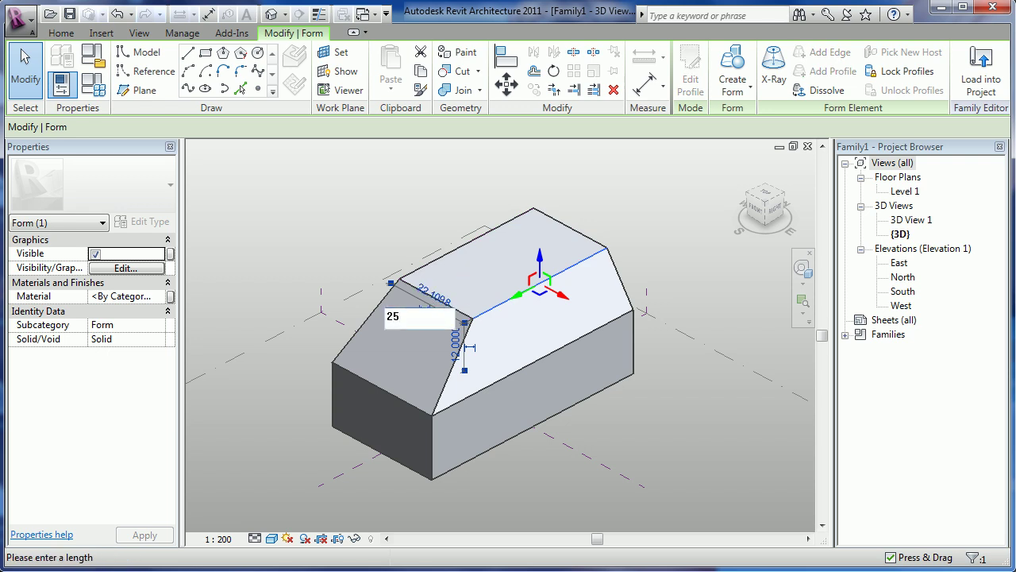
pyautogui.press('Return')
# - Check the sloped tier from the ViewCube Front view, then return to isometric
pyautogui.moveTo(561, 431)
pyautogui.keyDown('shift'); pyautogui.mouseDown(button='middle')
pyautogui.moveTo(672, 395)
pyautogui.moveTo(703, 363)
pyautogui.mouseUp(button='middle'); pyautogui.keyUp('shift')
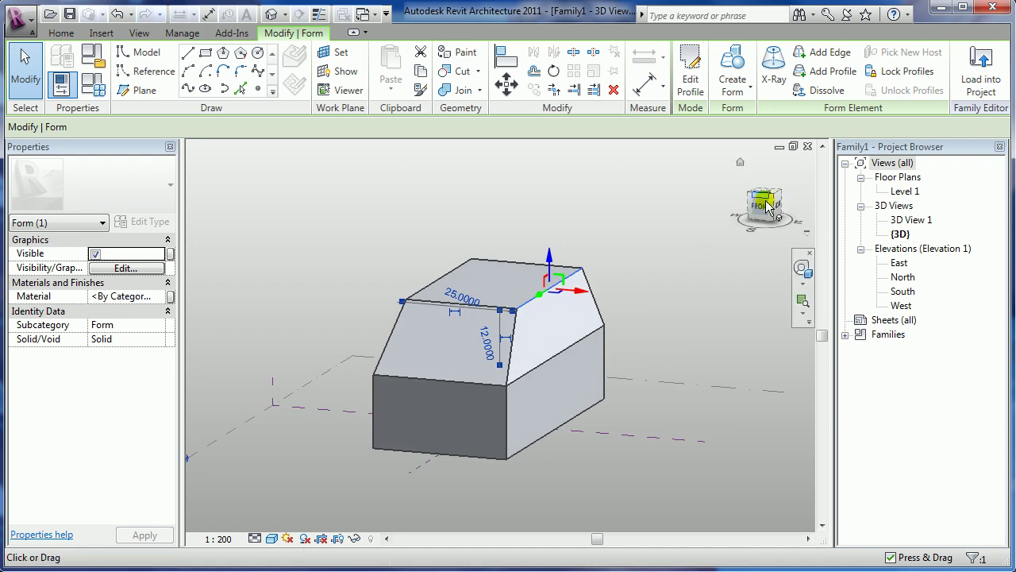
pyautogui.click(764, 213)
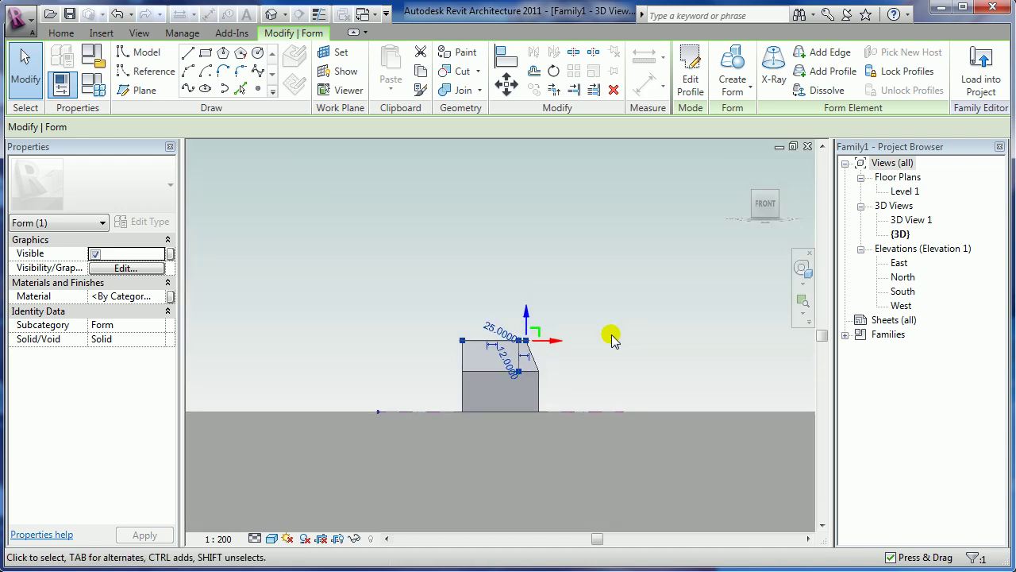
pyautogui.scroll(2, 612, 340)
pyautogui.moveTo(577, 365); pyautogui.dragTo(600, 345, button='middle')
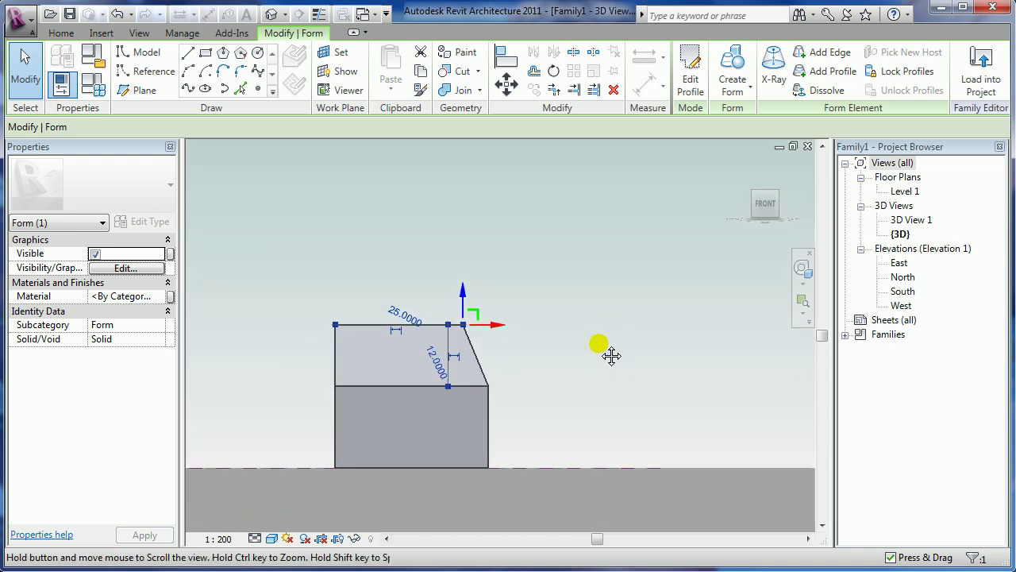
pyautogui.click(774, 194)
pyautogui.click(641, 283)
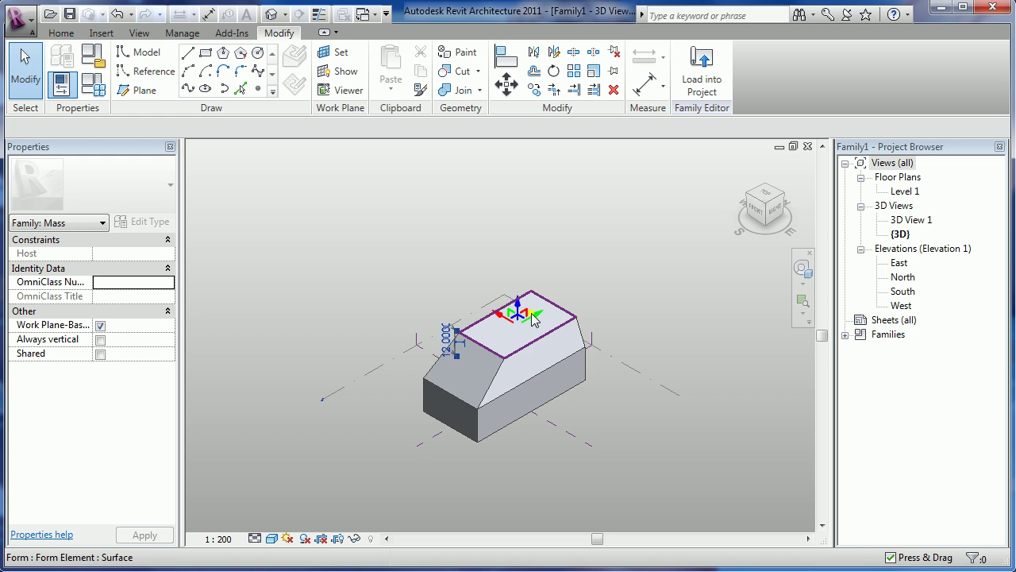
# - Extrude the tapered tier's top face into a third upright block 32 tall
pyautogui.click(533, 319)
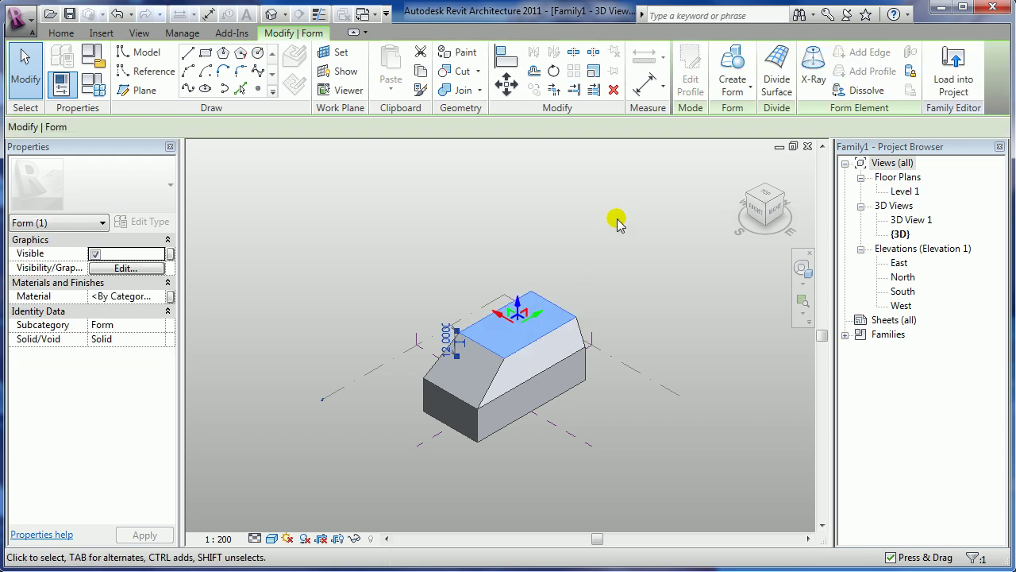
pyautogui.click(735, 63)
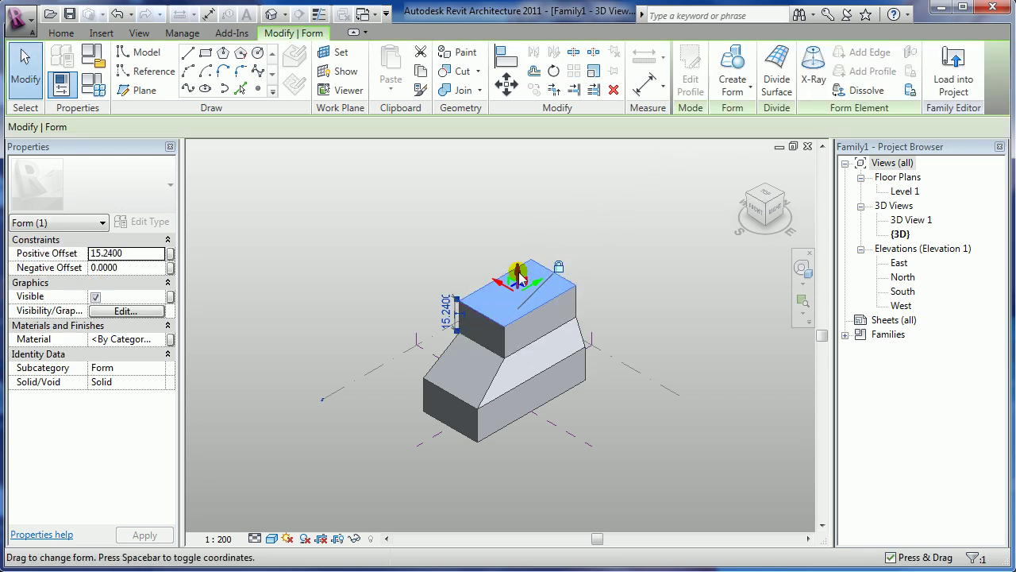
pyautogui.moveTo(518, 278); pyautogui.dragTo(517, 240)
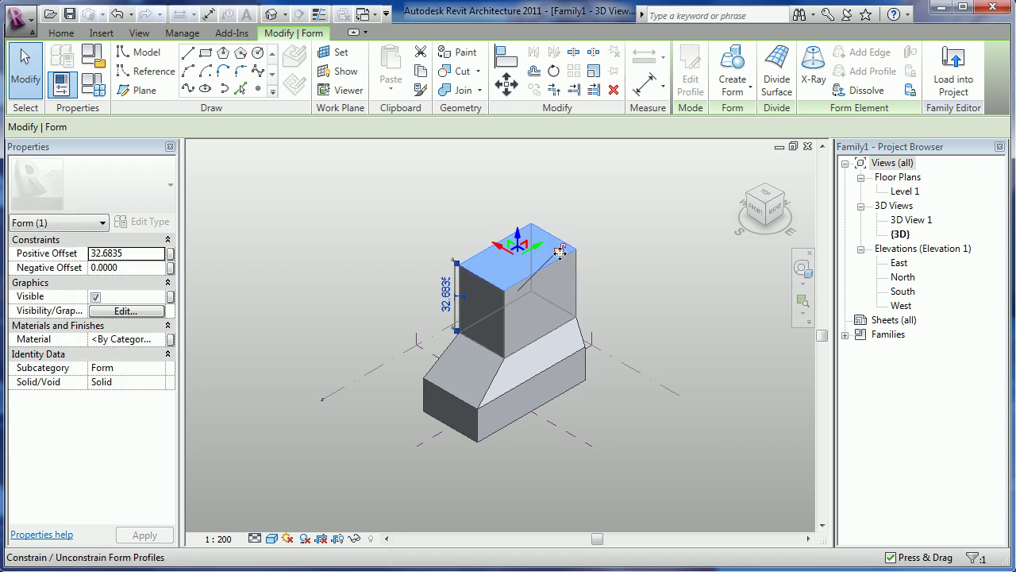
pyautogui.click(560, 253)
pyautogui.click(445, 298)
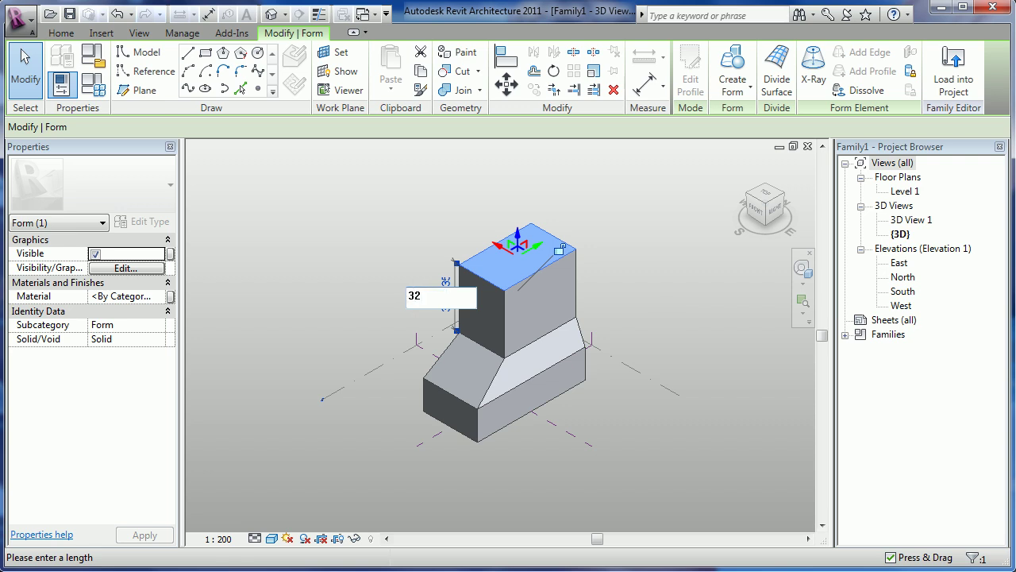
pyautogui.press('Return')
pyautogui.moveTo(656, 327)
pyautogui.keyDown('shift'); pyautogui.mouseDown(button='middle')
pyautogui.moveTo(650, 345)
pyautogui.moveTo(653, 329)
pyautogui.mouseUp(button='middle'); pyautogui.keyUp('shift')
pyautogui.scroll(3, 627, 317)
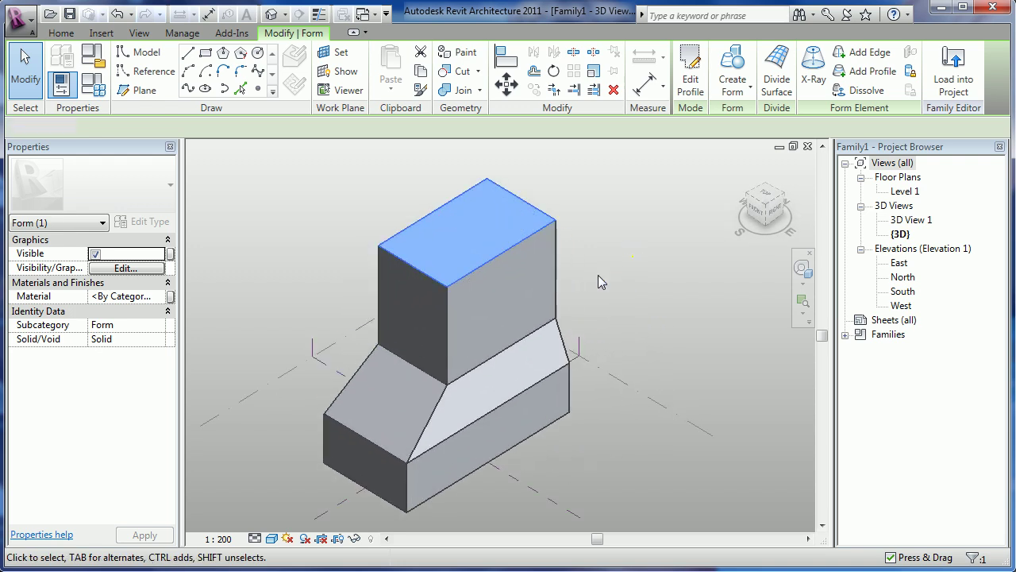
# - Drag the upper block's top-left edge outward and set the top length to 45
pyautogui.click(601, 282)
pyautogui.click(400, 259)
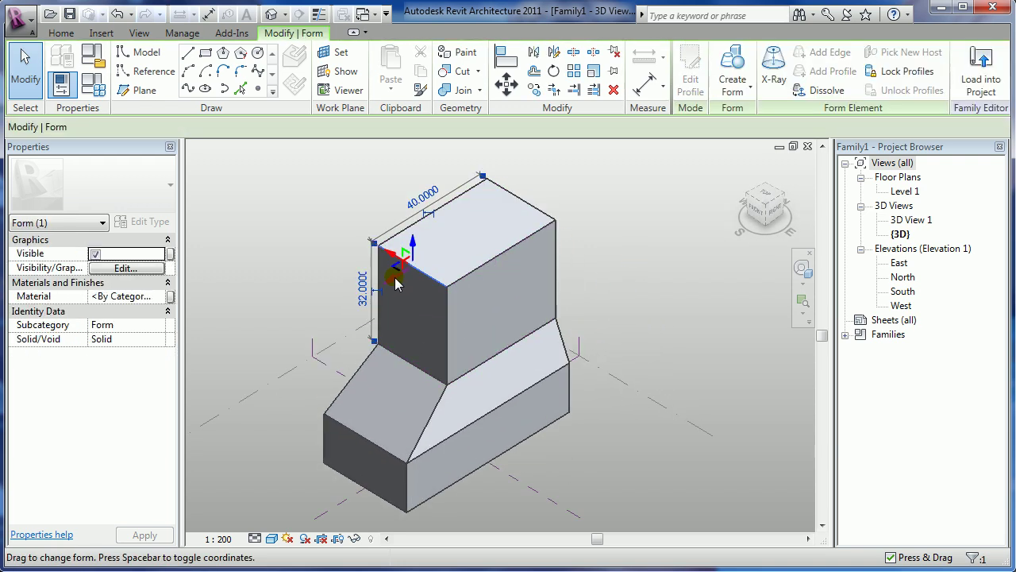
pyautogui.moveTo(395, 283); pyautogui.dragTo(373, 298)
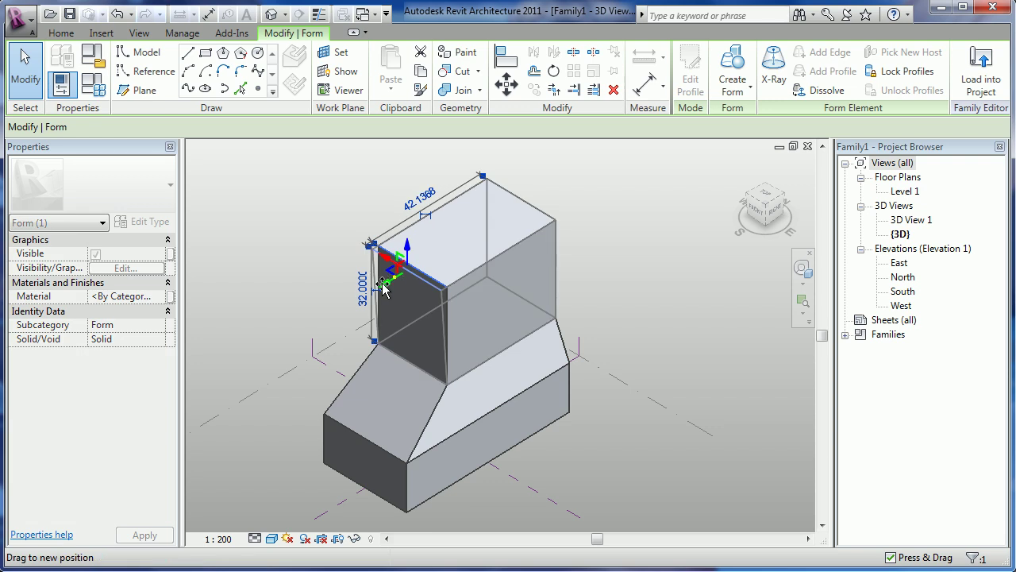
pyautogui.click(417, 208)
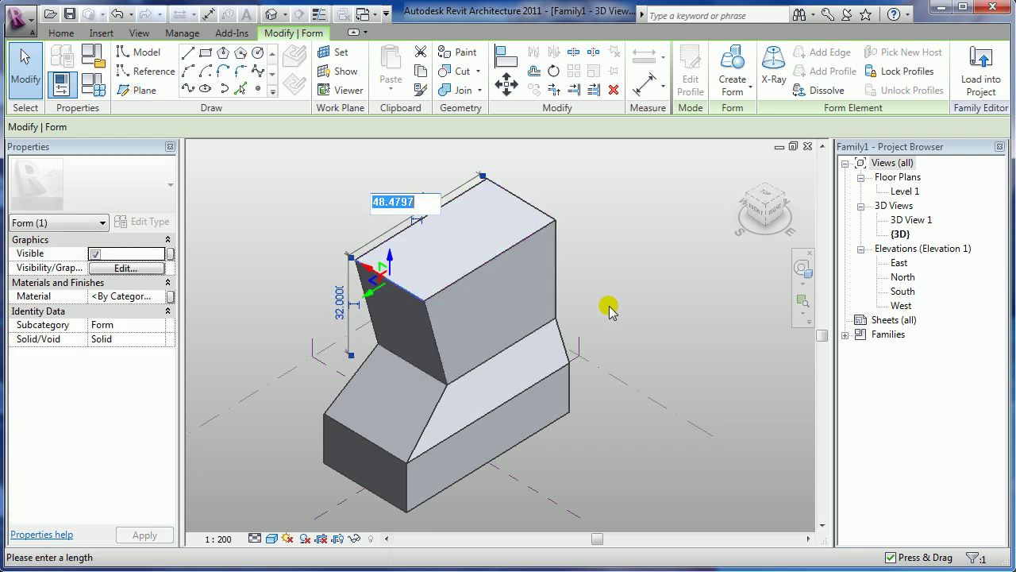
pyautogui.write('45.0000')
pyautogui.press('Return')
# - Push the opposite top edge outward and set the top width to 35
pyautogui.moveTo(609, 310)
pyautogui.keyDown('shift'); pyautogui.mouseDown(button='middle')
pyautogui.moveTo(472, 401)
pyautogui.moveTo(635, 394)
pyautogui.mouseUp(button='middle'); pyautogui.keyUp('shift')
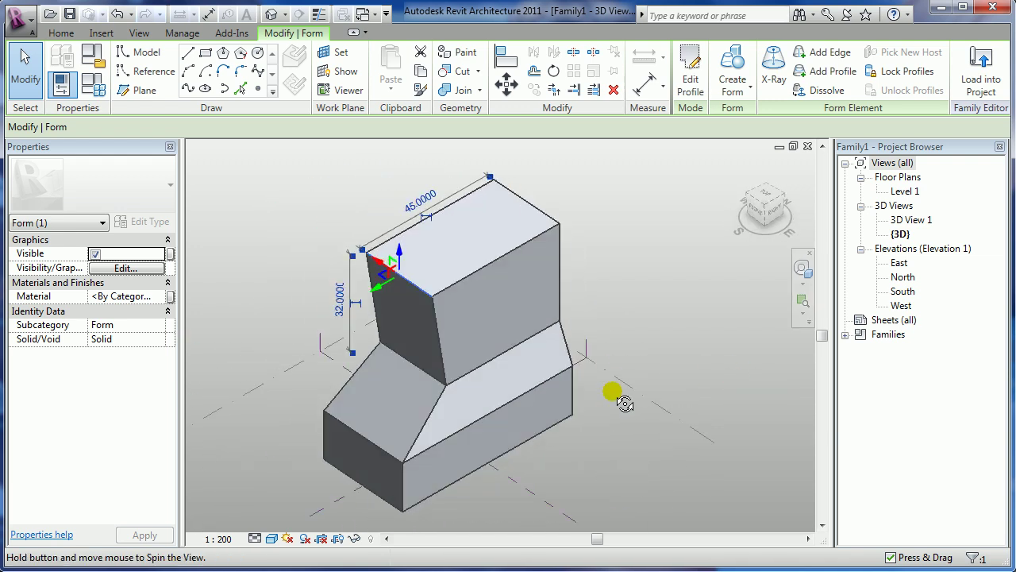
pyautogui.click(491, 247)
pyautogui.moveTo(509, 260); pyautogui.dragTo(538, 254)
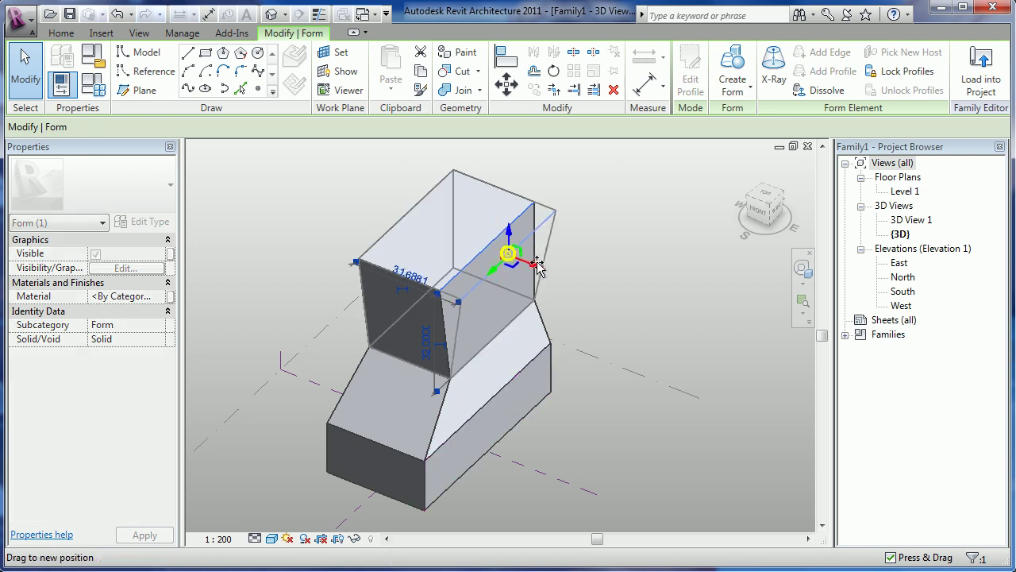
pyautogui.moveTo(601, 403)
pyautogui.keyDown('shift'); pyautogui.mouseDown(button='middle')
pyautogui.moveTo(691, 369)
pyautogui.moveTo(696, 345)
pyautogui.moveTo(681, 313)
pyautogui.moveTo(619, 378)
pyautogui.mouseUp(button='middle'); pyautogui.keyUp('shift')
pyautogui.click(410, 278)
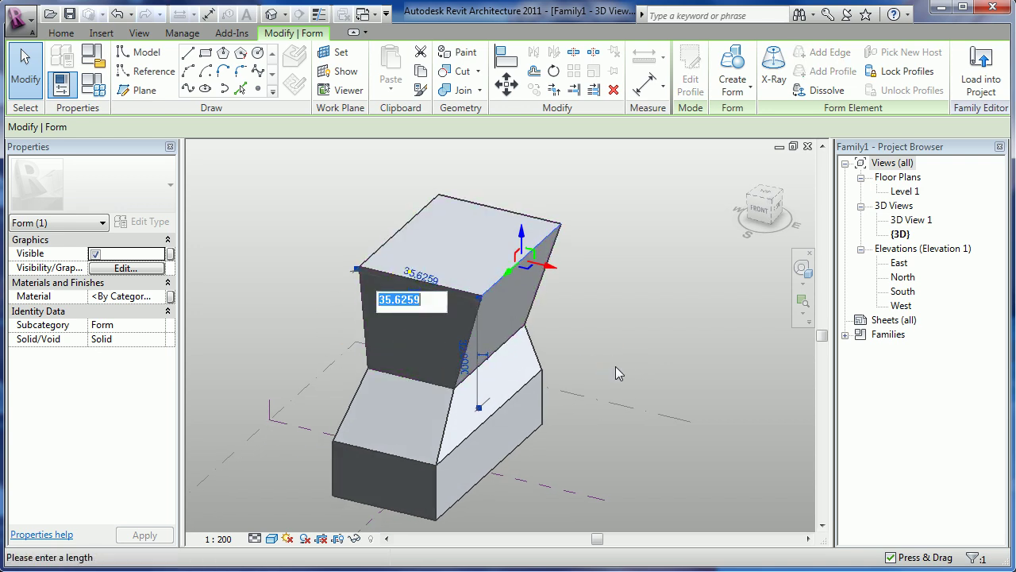
pyautogui.write('35')
pyautogui.press('Return')
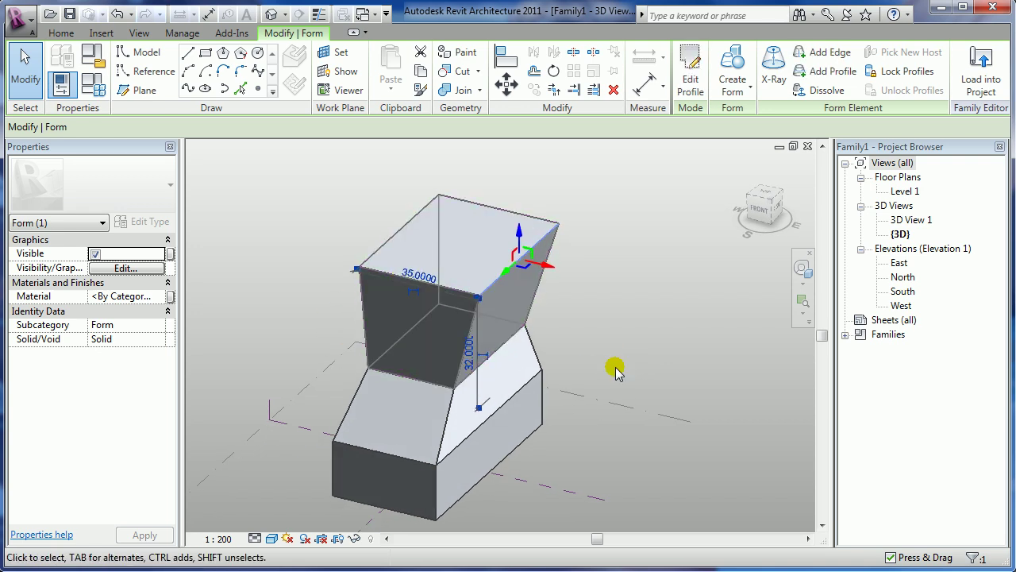
pyautogui.click(615, 369)
pyautogui.moveTo(608, 408)
pyautogui.keyDown('shift'); pyautogui.mouseDown(button='middle')
pyautogui.moveTo(359, 395)
pyautogui.moveTo(318, 358)
pyautogui.moveTo(333, 340)
pyautogui.moveTo(471, 390)
pyautogui.moveTo(636, 411)
pyautogui.moveTo(683, 386)
pyautogui.moveTo(705, 357)
pyautogui.moveTo(572, 421)
pyautogui.moveTo(562, 247)
pyautogui.mouseUp(button='middle'); pyautogui.keyUp('shift')
# - Extrude the upper block's top face into a new tier 32 high
pyautogui.click(539, 216)
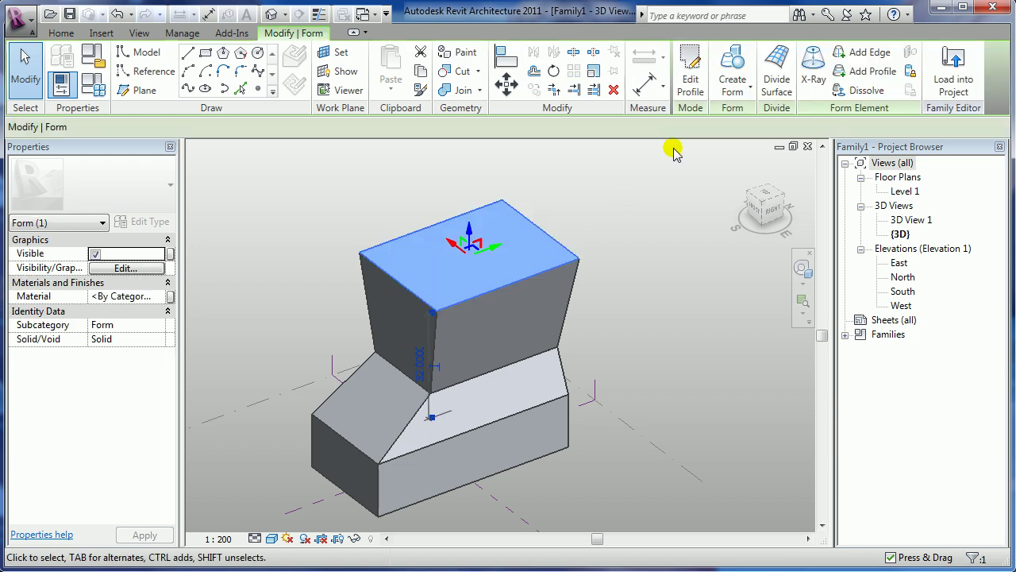
pyautogui.click(731, 77)
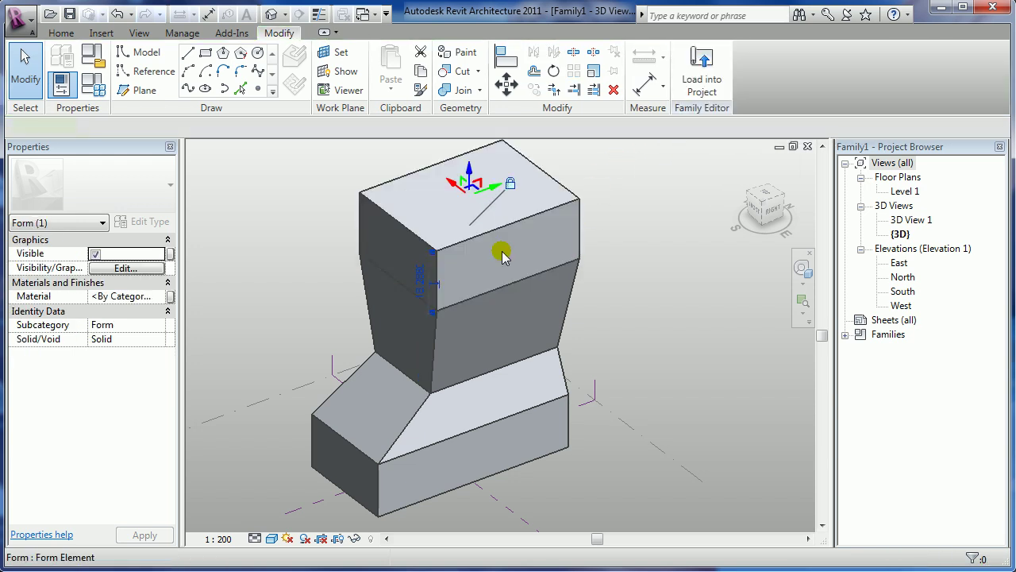
pyautogui.click(548, 208)
pyautogui.click(419, 283)
pyautogui.write('32')
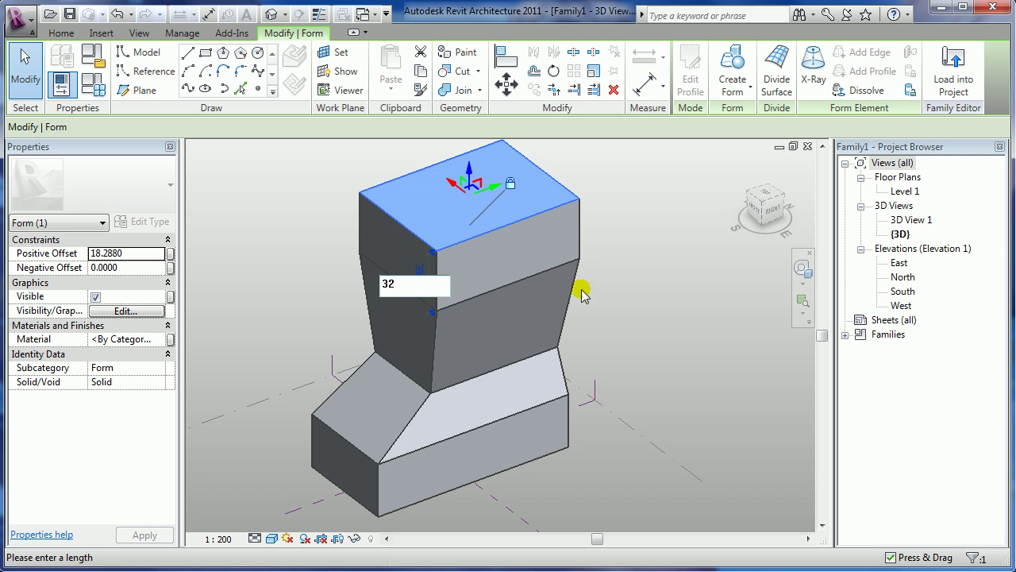
pyautogui.press('Return')
pyautogui.scroll(2, 596, 290)
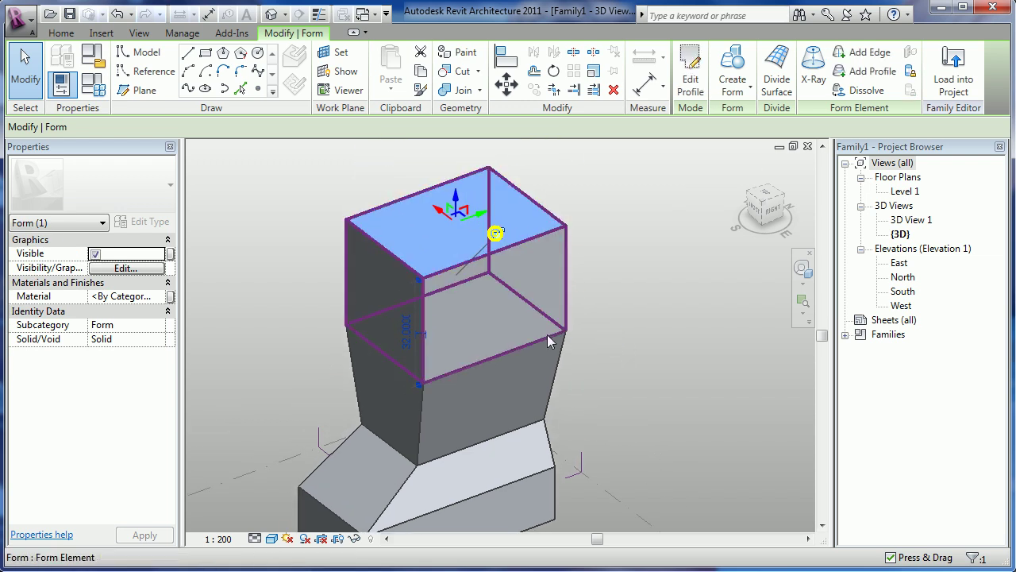
pyautogui.moveTo(644, 341)
pyautogui.keyDown('shift'); pyautogui.mouseDown(button='middle')
pyautogui.moveTo(749, 341)
pyautogui.moveTo(547, 349)
pyautogui.moveTo(636, 335)
pyautogui.mouseUp(button='middle'); pyautogui.keyUp('shift')
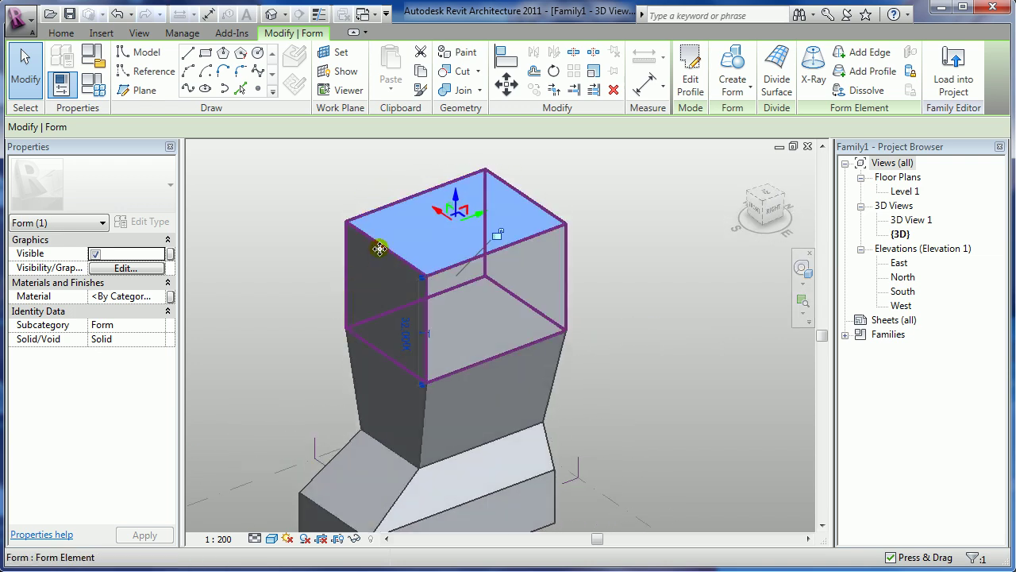
pyautogui.click(284, 198)
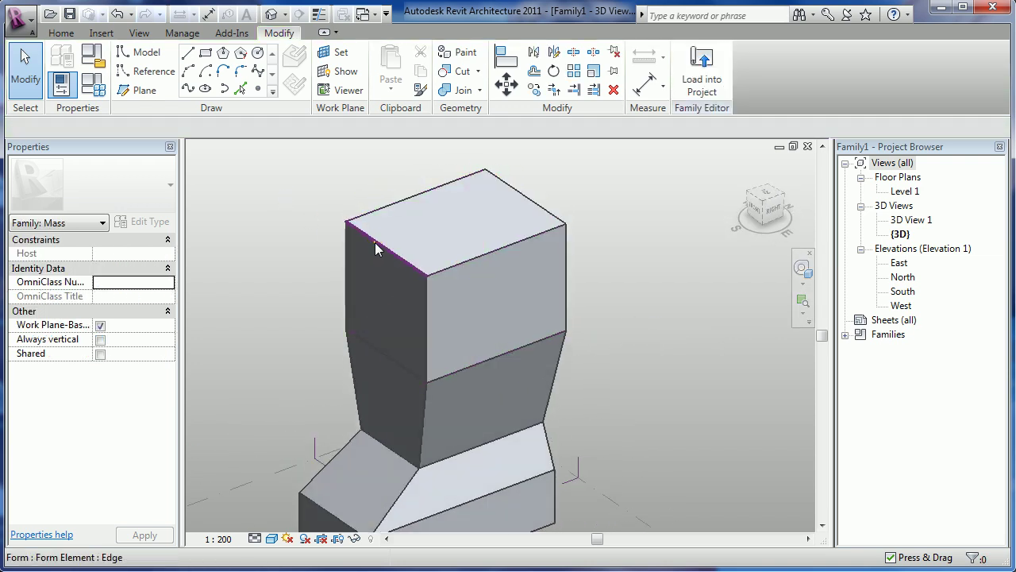
# - Move the new tier's top-left edge so the top length measures 35
pyautogui.click(444, 270)
pyautogui.moveTo(343, 217); pyautogui.dragTo(361, 216)
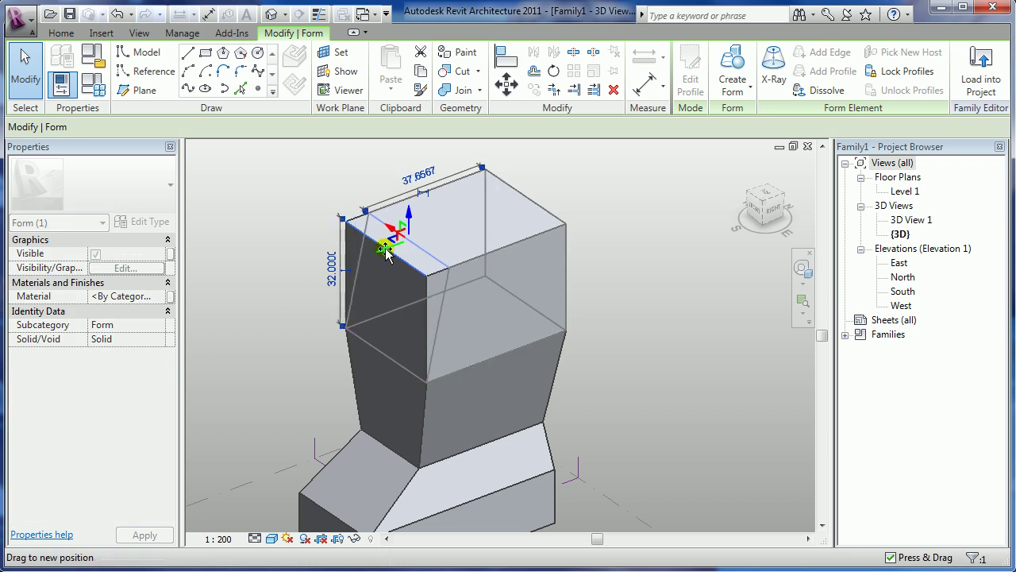
pyautogui.click(411, 180)
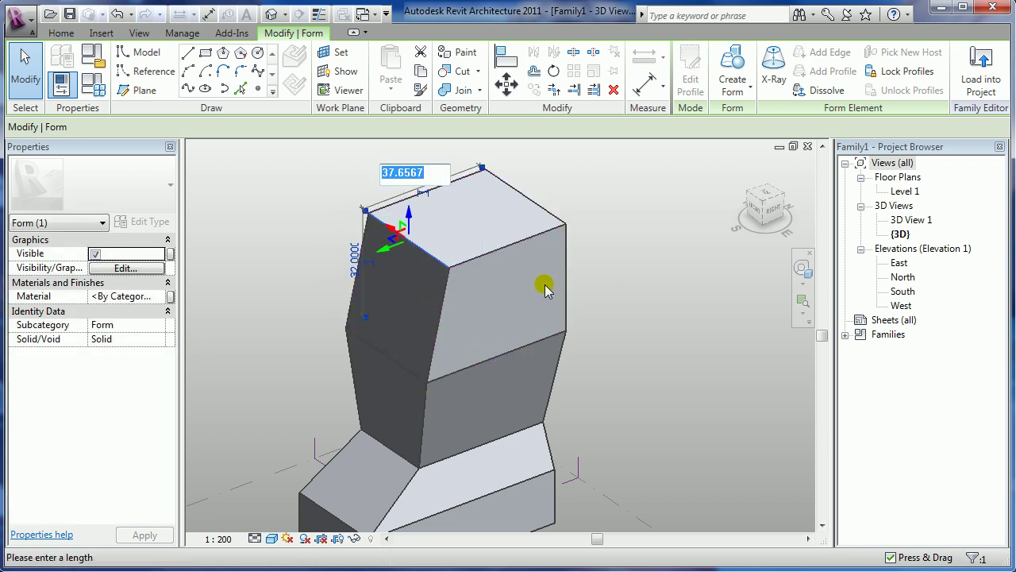
pyautogui.write('35.0000')
pyautogui.press('Return')
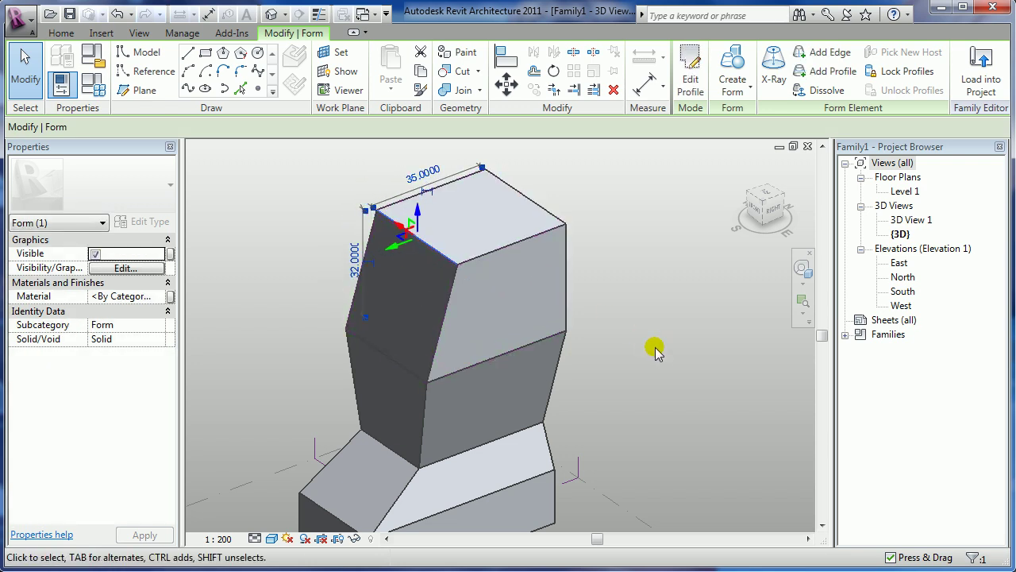
# - Move the tier's right top edge so the top width measures 30
pyautogui.moveTo(654, 357)
pyautogui.keyDown('shift'); pyautogui.mouseDown(button='middle')
pyautogui.moveTo(564, 342)
pyautogui.moveTo(588, 273)
pyautogui.moveTo(612, 329)
pyautogui.moveTo(748, 358)
pyautogui.moveTo(791, 348)
pyautogui.moveTo(731, 324)
pyautogui.moveTo(733, 288)
pyautogui.moveTo(619, 277)
pyautogui.mouseUp(button='middle'); pyautogui.keyUp('shift')
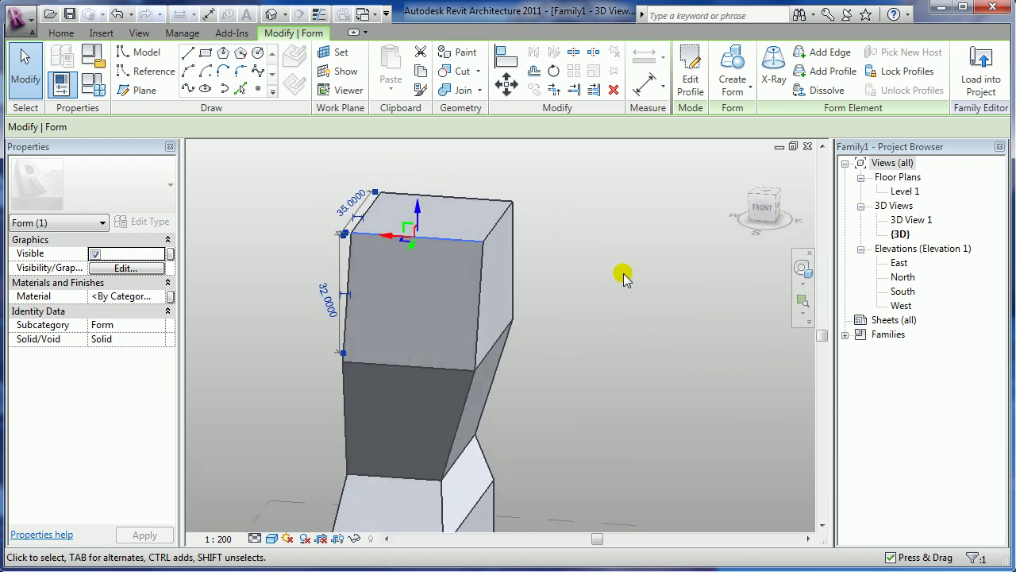
pyautogui.click(494, 231)
pyautogui.moveTo(517, 225); pyautogui.dragTo(512, 230)
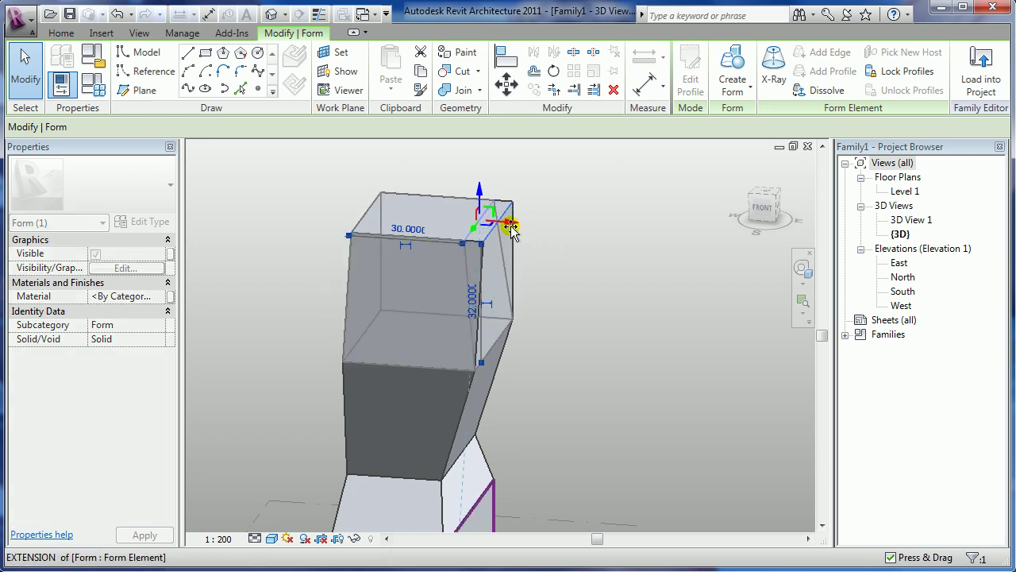
pyautogui.click(402, 229)
pyautogui.write('30')
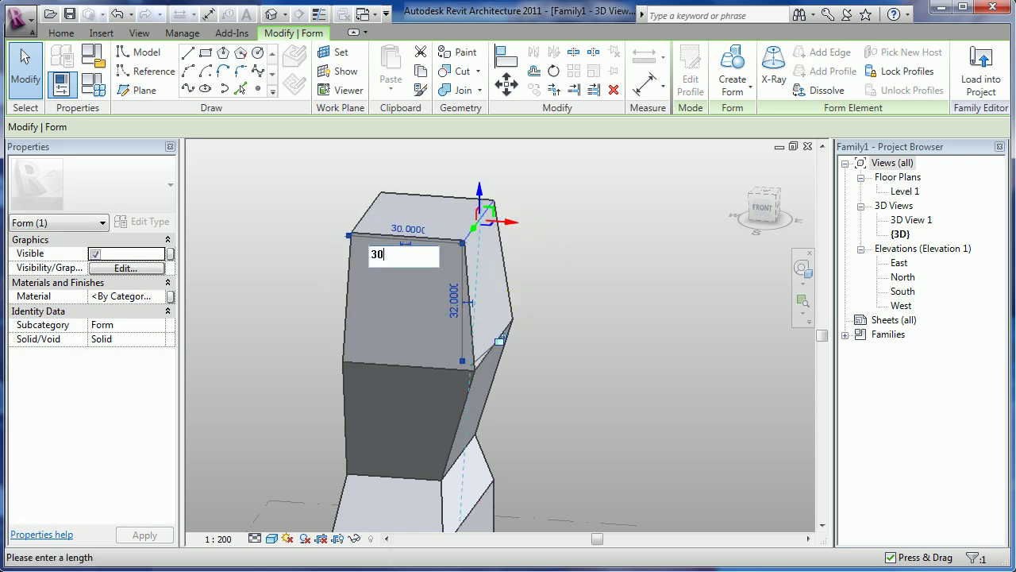
pyautogui.press('Return')
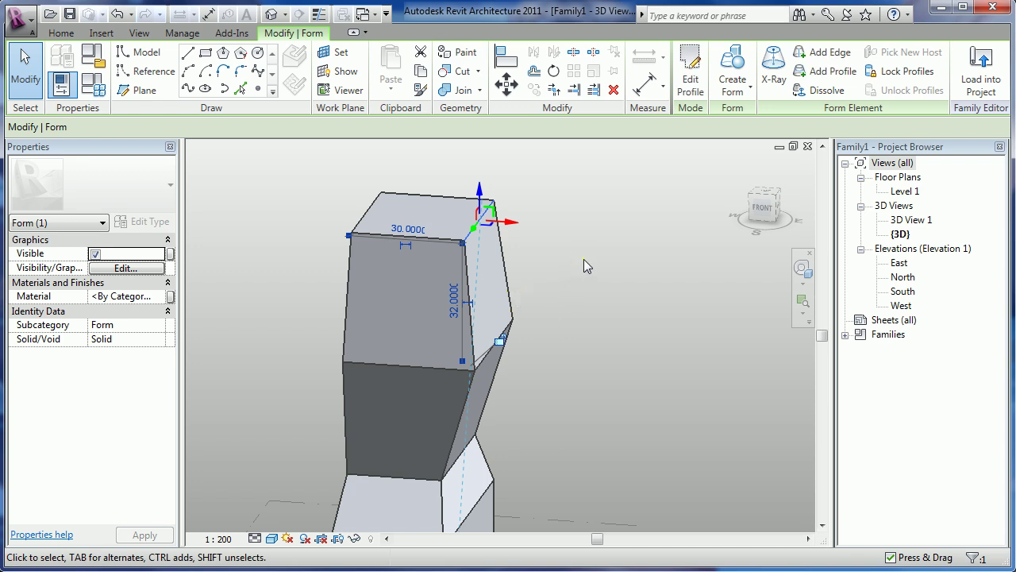
pyautogui.click(583, 265)
# - Check the mass from front, right and isometric views, then open the Application menu
pyautogui.click(760, 210)
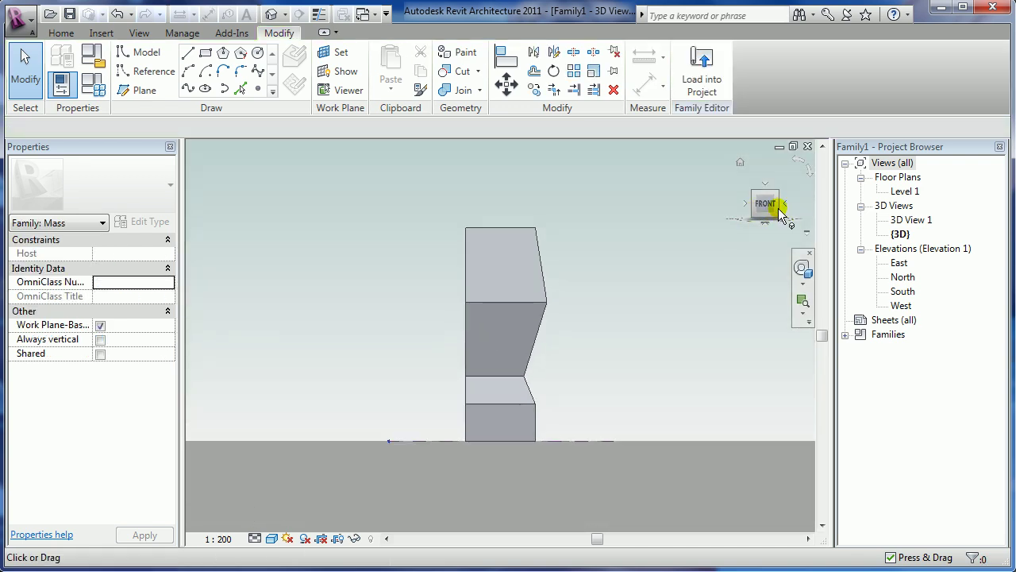
pyautogui.click(778, 208)
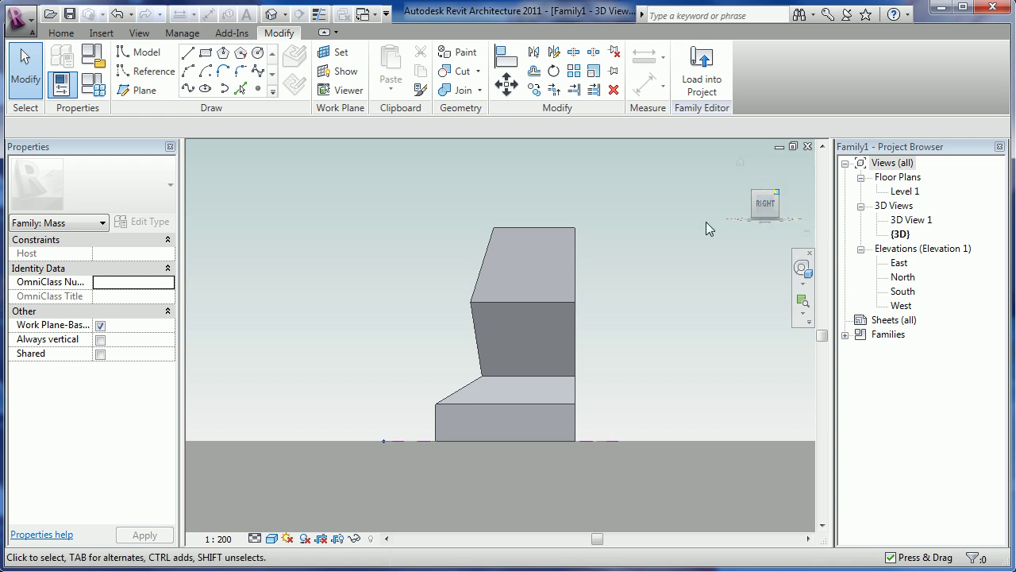
pyautogui.click(764, 200)
pyautogui.moveTo(502, 392)
pyautogui.keyDown('shift'); pyautogui.mouseDown(button='middle')
pyautogui.moveTo(516, 404)
pyautogui.moveTo(631, 393)
pyautogui.mouseUp(button='middle'); pyautogui.keyUp('shift')
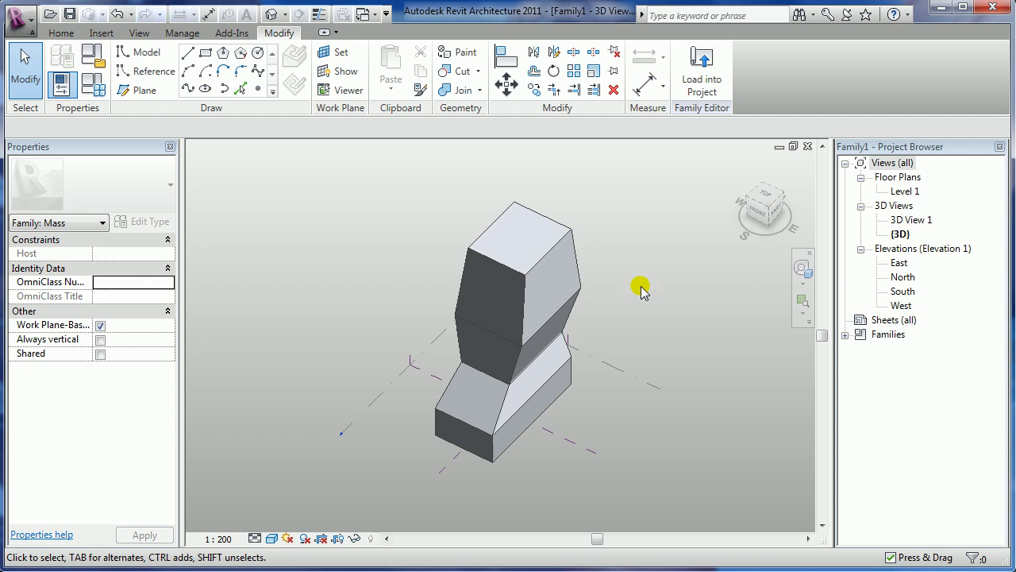
pyautogui.moveTo(687, 384)
pyautogui.keyDown('shift'); pyautogui.mouseDown(button='middle')
pyautogui.moveTo(674, 347)
pyautogui.moveTo(751, 352)
pyautogui.moveTo(721, 378)
pyautogui.moveTo(628, 417)
pyautogui.moveTo(664, 397)
pyautogui.mouseUp(button='middle'); pyautogui.keyUp('shift')
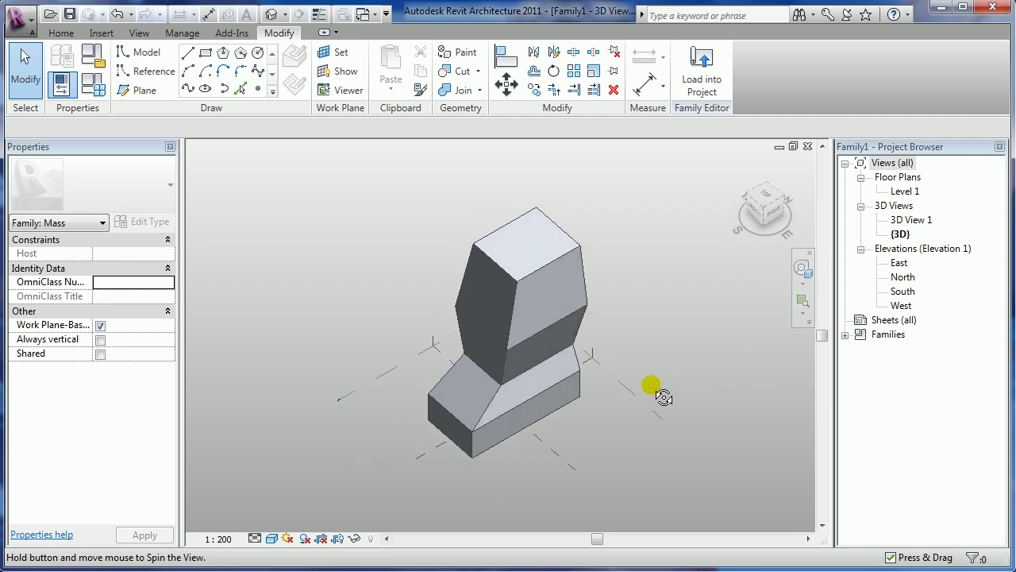
pyautogui.click(24, 23)
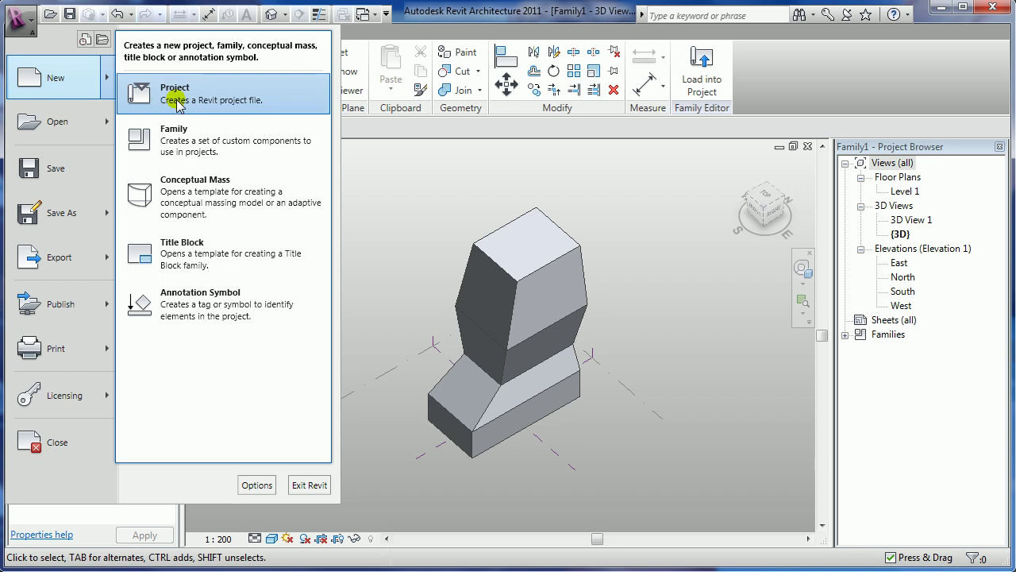
# - Start a new project and set its length units to meters rounded to 2 decimal places
pyautogui.moveTo(56, 77)
pyautogui.click(172, 91)
pyautogui.click(467, 355)
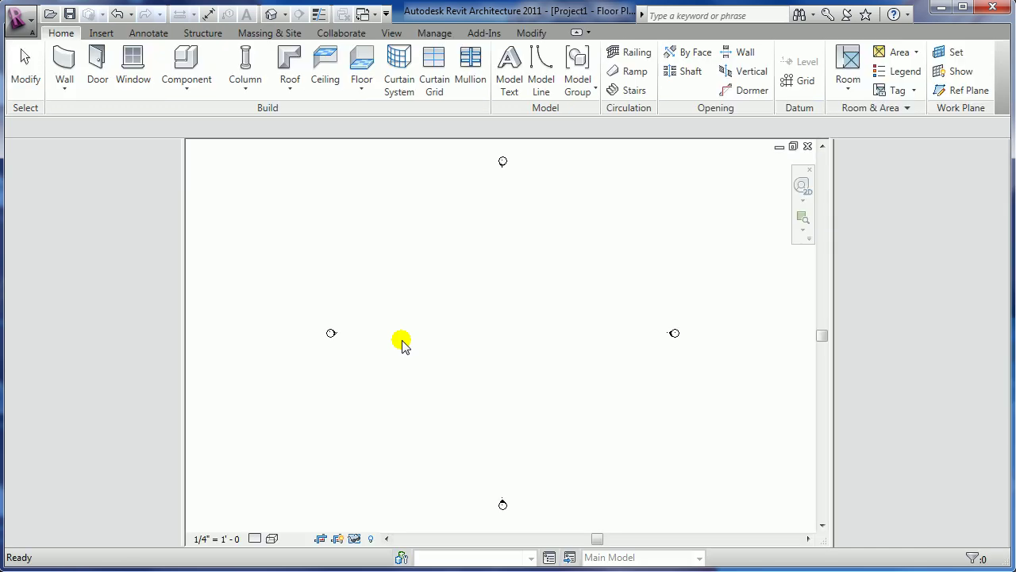
pyautogui.press('u')
pyautogui.press('n')
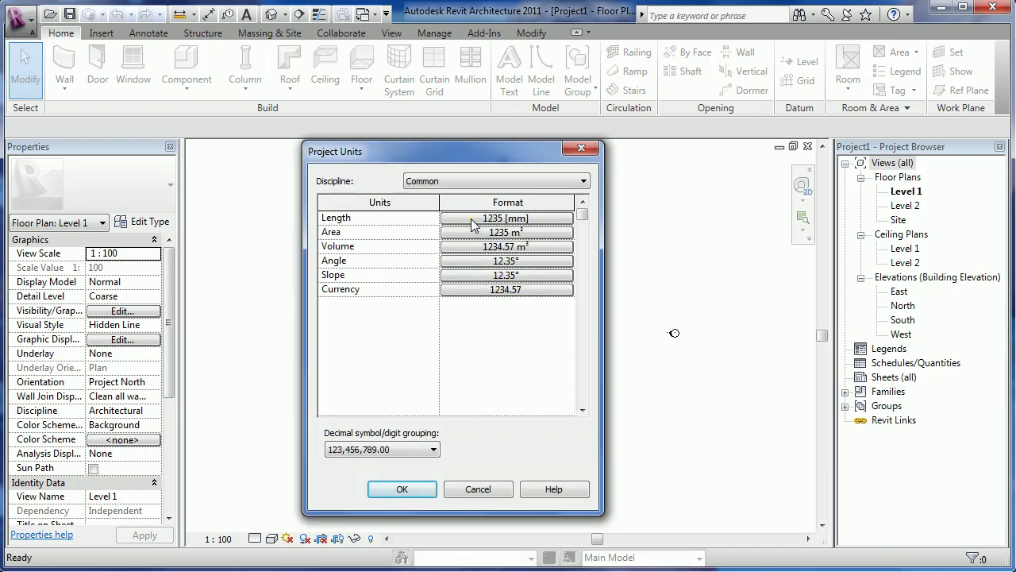
pyautogui.click(472, 219)
pyautogui.click(240, 119)
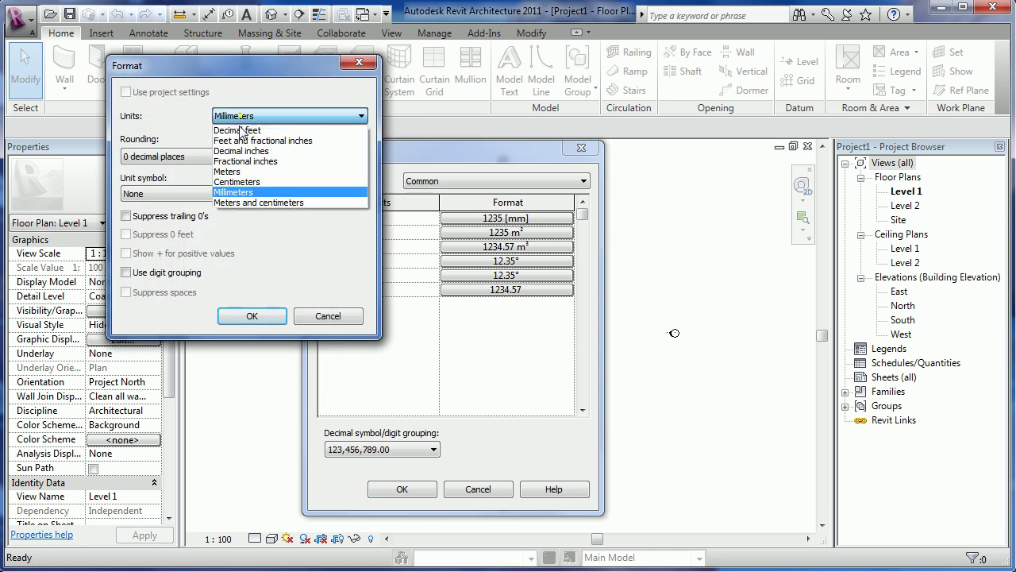
pyautogui.click(219, 167)
pyautogui.click(216, 158)
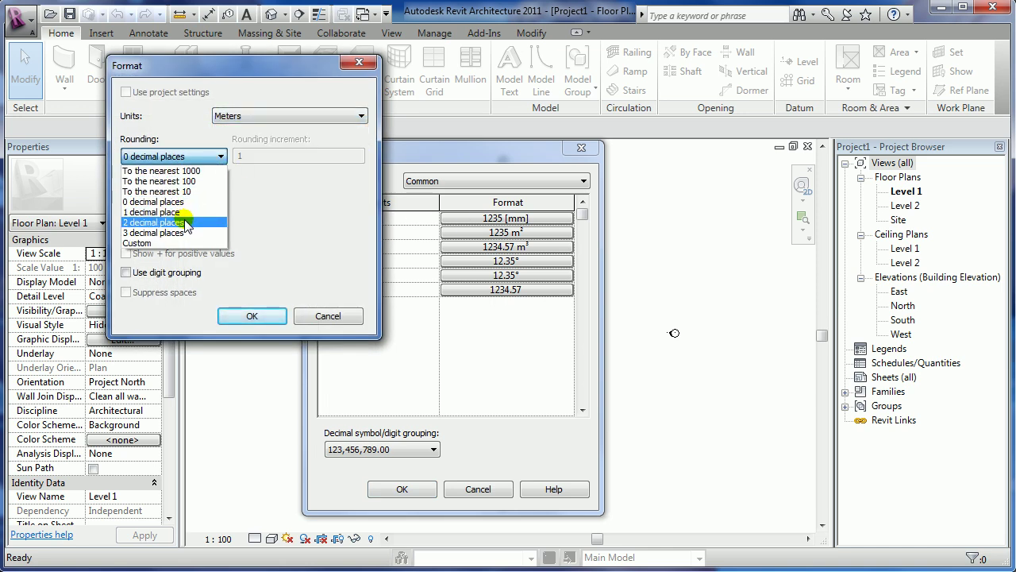
pyautogui.click(189, 225)
pyautogui.click(271, 322)
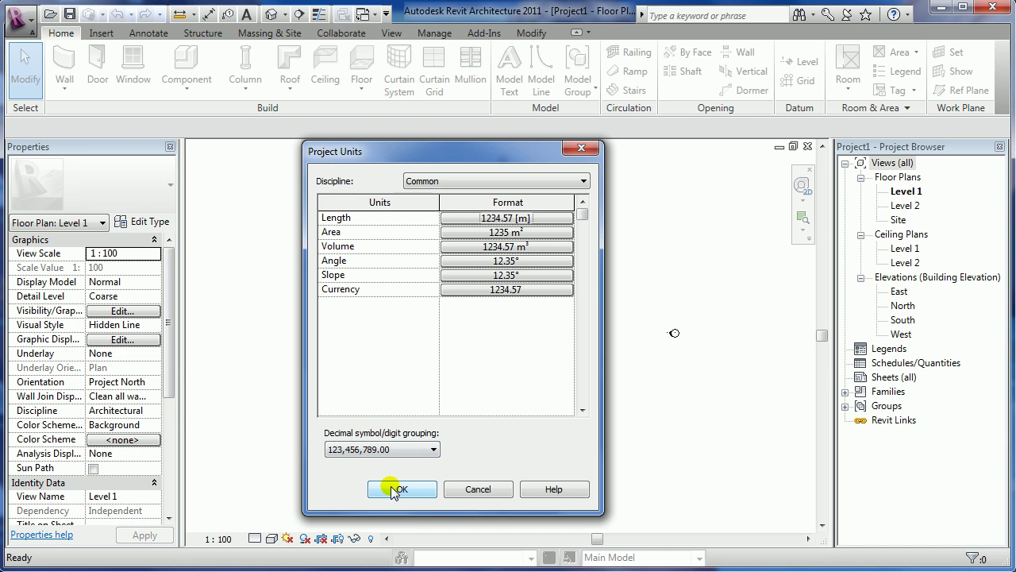
pyautogui.click(395, 489)
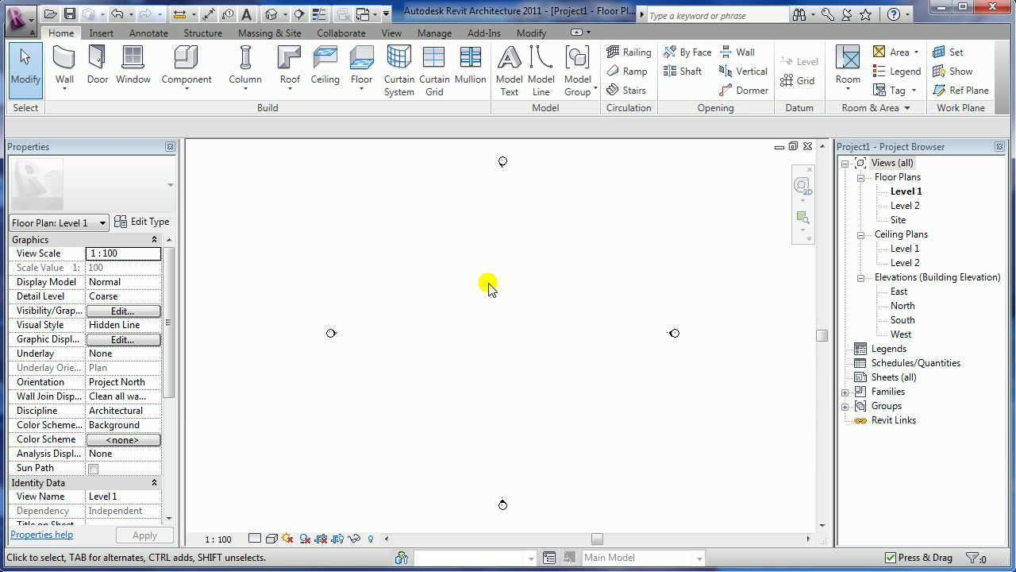
# - Draw a vertical and a horizontal reference plane crossing at the centre of Level 1
pyautogui.click(957, 90)
pyautogui.click(504, 203)
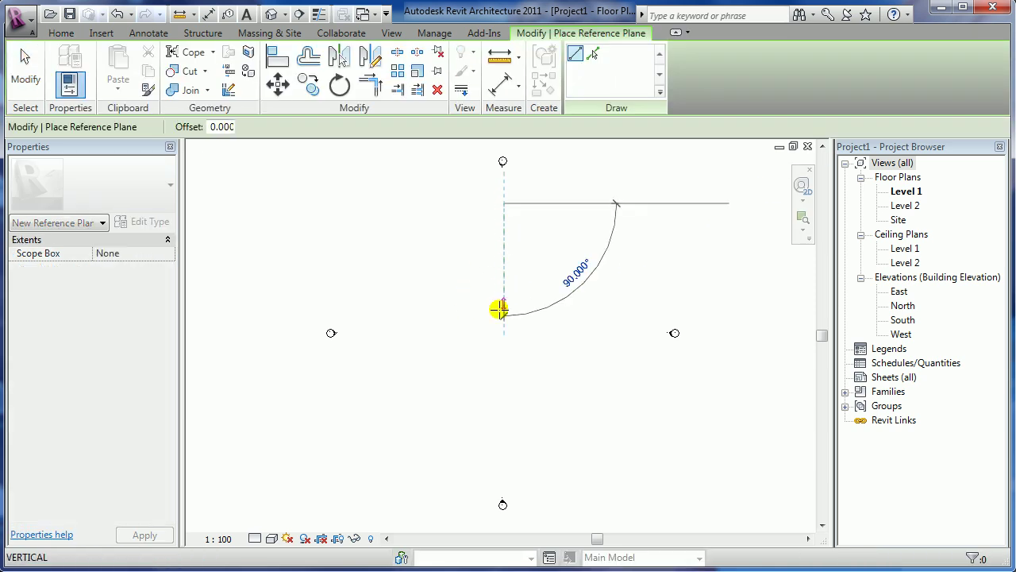
pyautogui.click(505, 453)
pyautogui.click(390, 334)
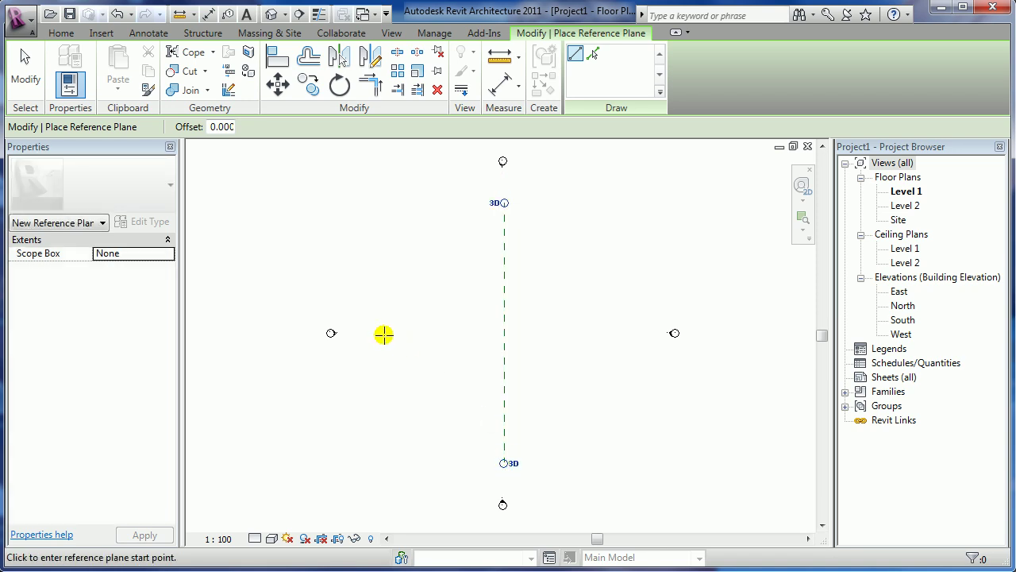
pyautogui.click(622, 333)
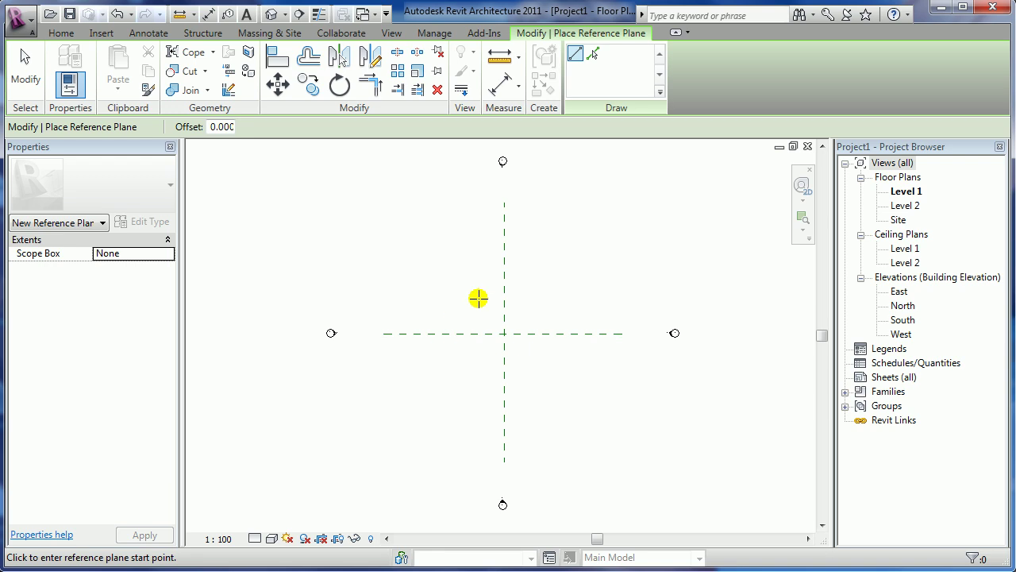
pyautogui.press('Escape')
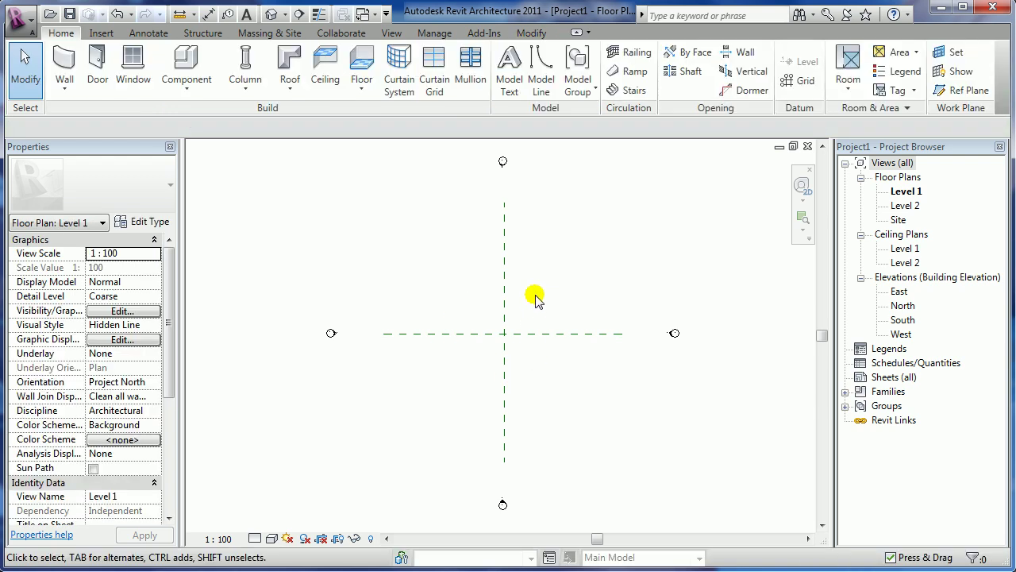
pyautogui.moveTo(540, 305); pyautogui.dragTo(536, 312, button='middle')
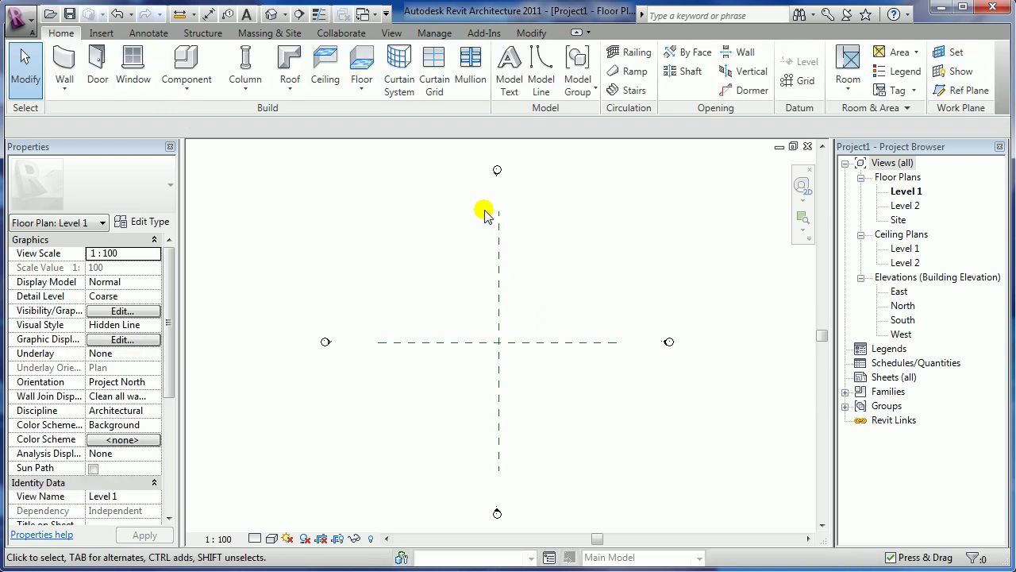
# - Draw a rectangular floor boundary around the crossed reference planes and finish the floor
pyautogui.click(360, 69)
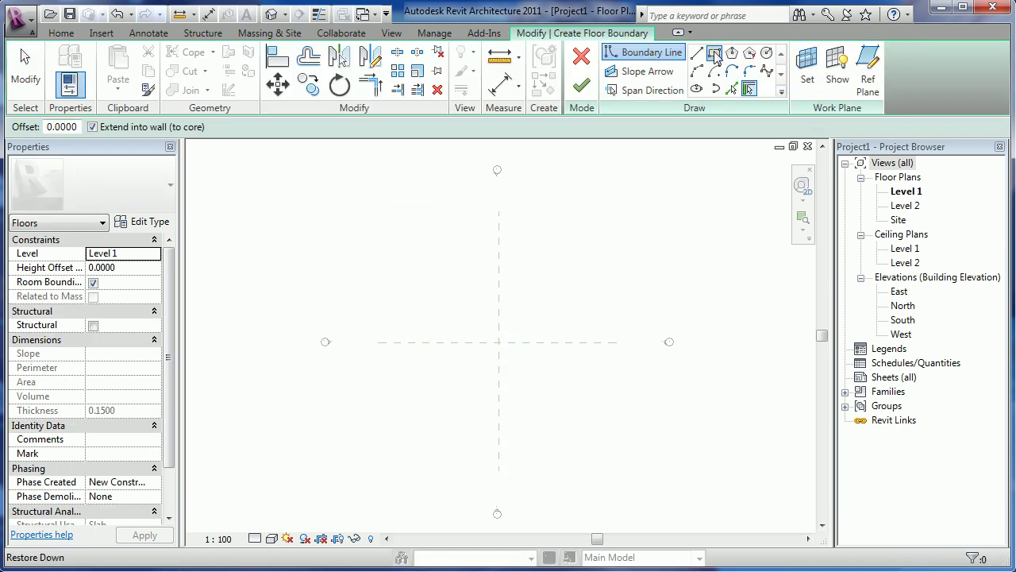
pyautogui.click(714, 54)
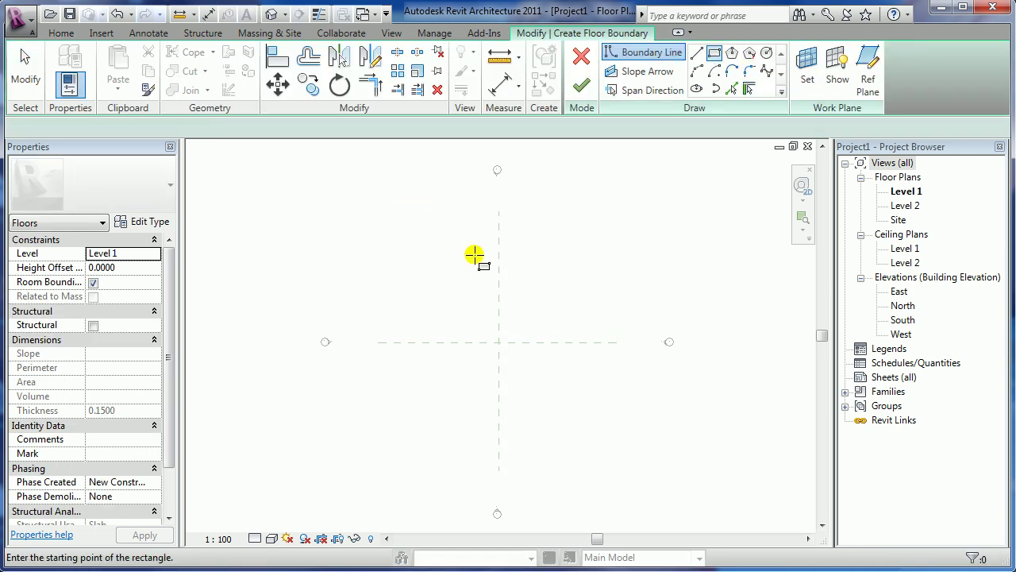
pyautogui.click(274, 147)
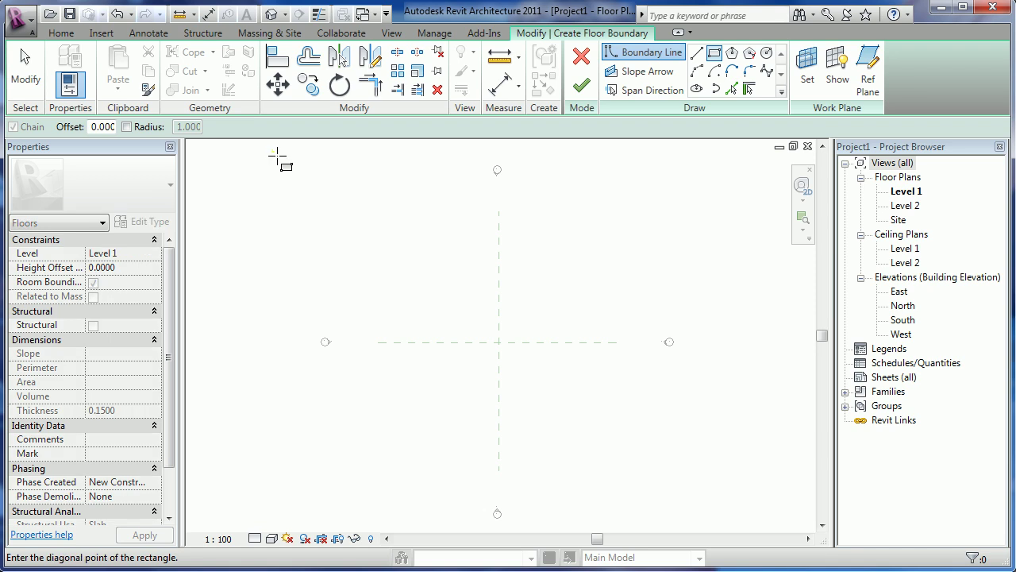
pyautogui.click(716, 522)
pyautogui.click(581, 85)
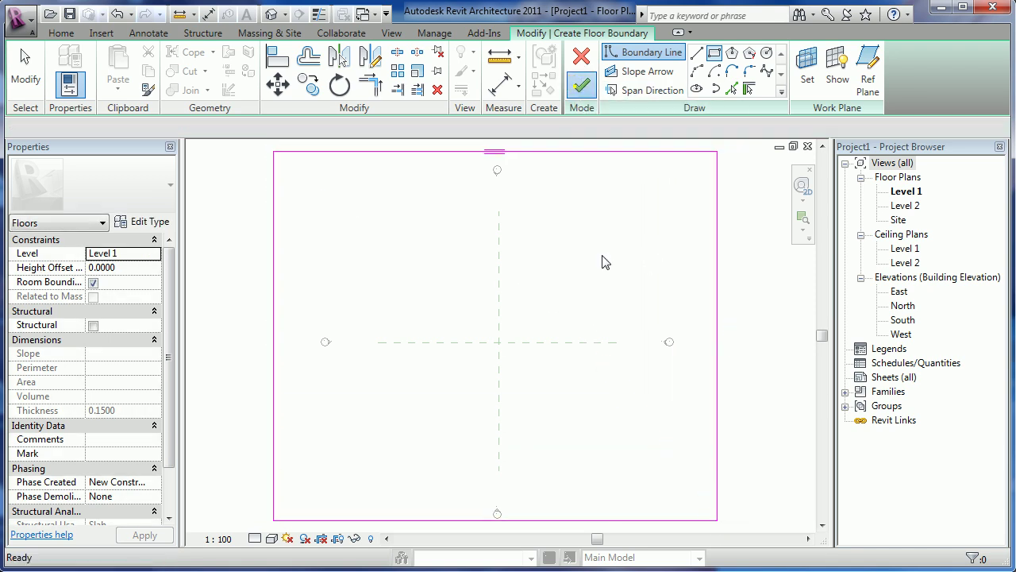
pyautogui.click(760, 296)
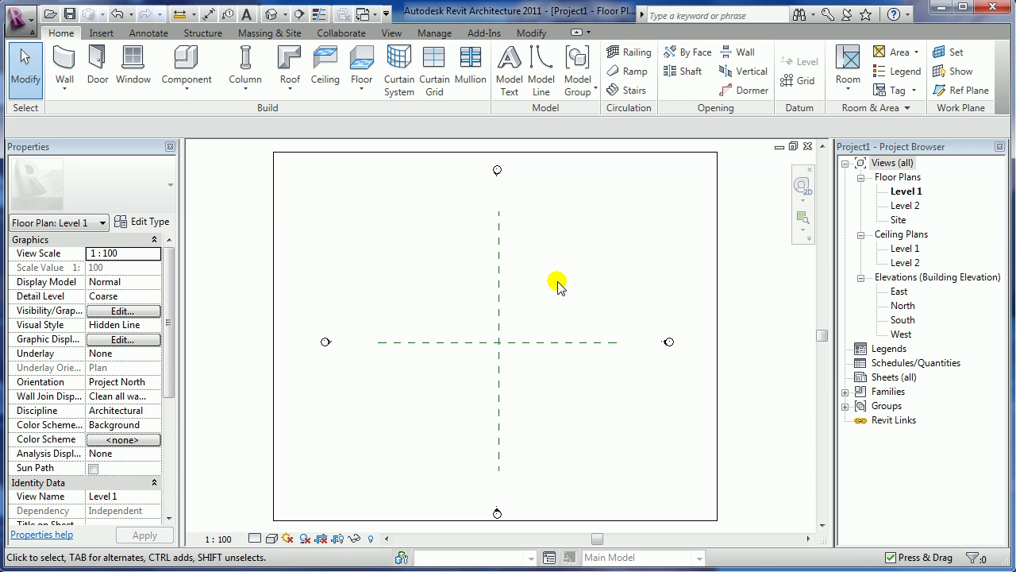
pyautogui.moveTo(590, 283); pyautogui.dragTo(568, 283, button='middle')
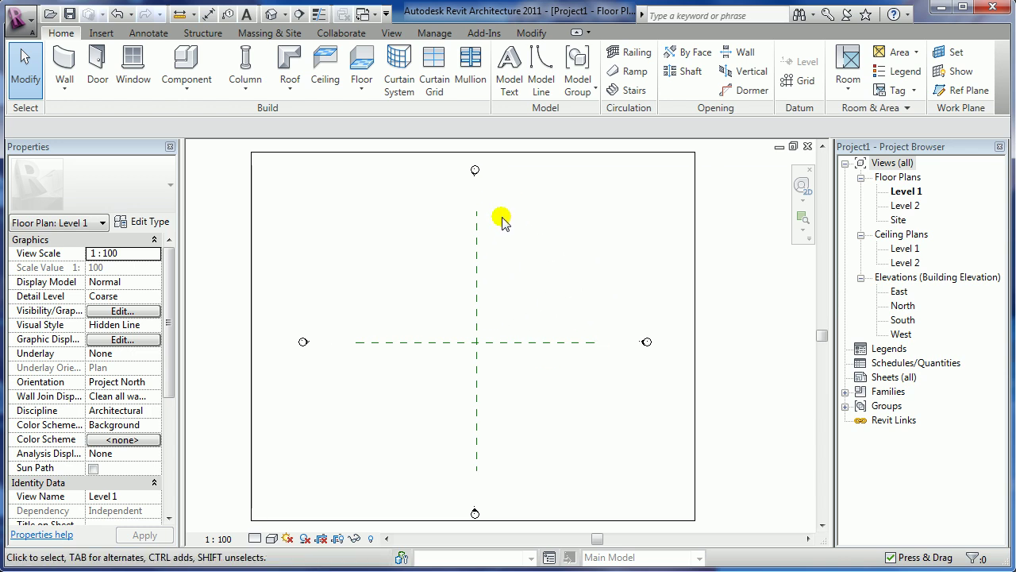
pyautogui.doubleClick(900, 320)
pyautogui.scroll(3, 646, 347)
pyautogui.scroll(2, 632, 343)
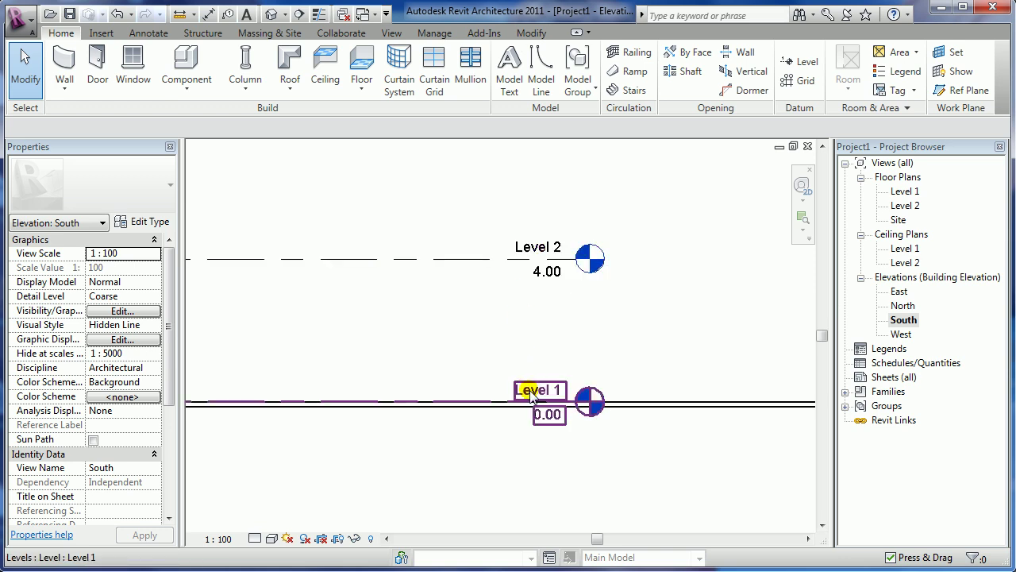
pyautogui.scroll(-1, 461, 334)
pyautogui.scroll(-2, 466, 341)
pyautogui.moveTo(465, 341); pyautogui.dragTo(631, 358, button='middle')
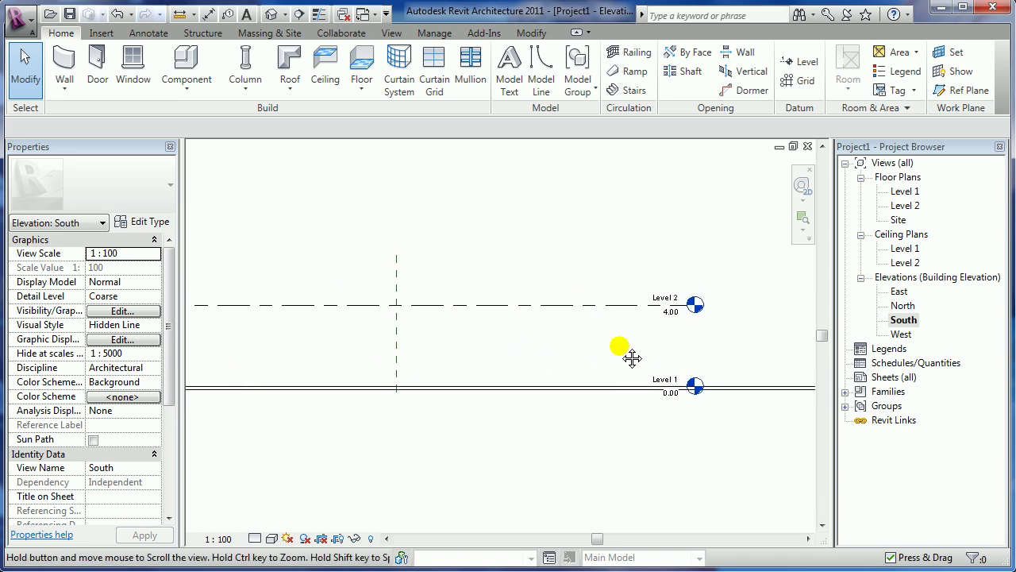
pyautogui.doubleClick(910, 191)
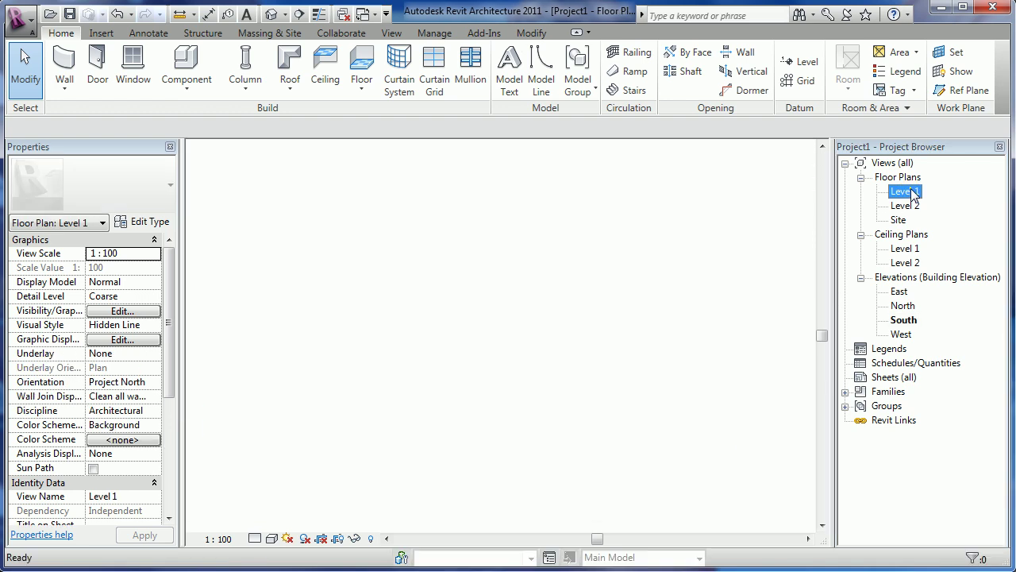
# - Switch to Family1, save it as 'Edifcio masa 01' and load it into the project
pyautogui.click(360, 18)
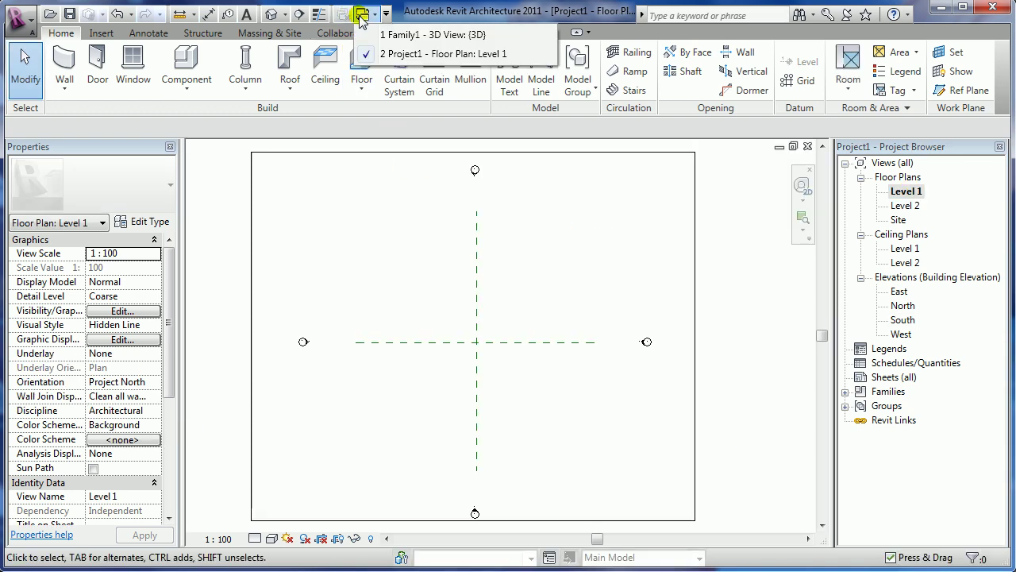
pyautogui.click(417, 36)
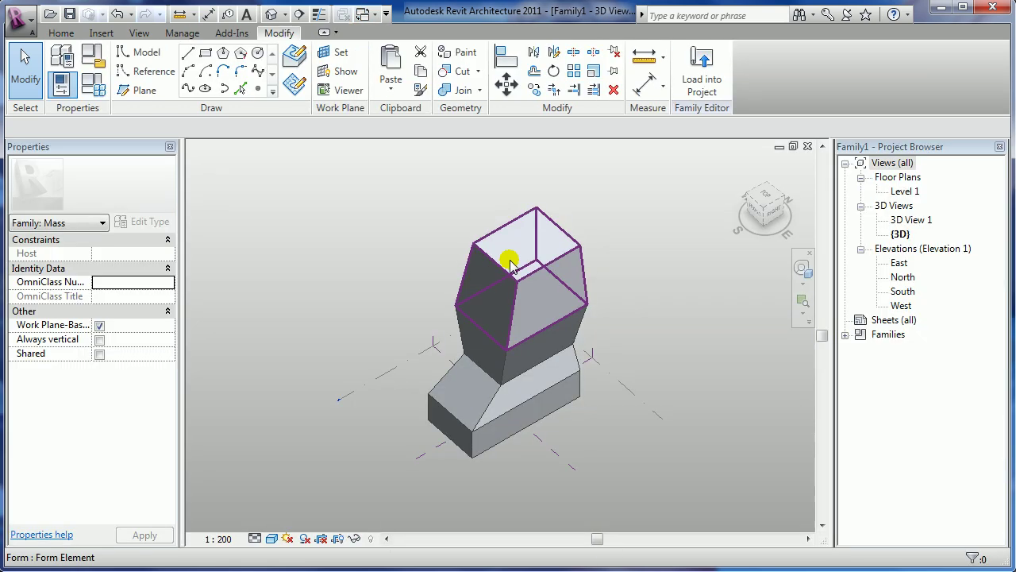
pyautogui.click(68, 16)
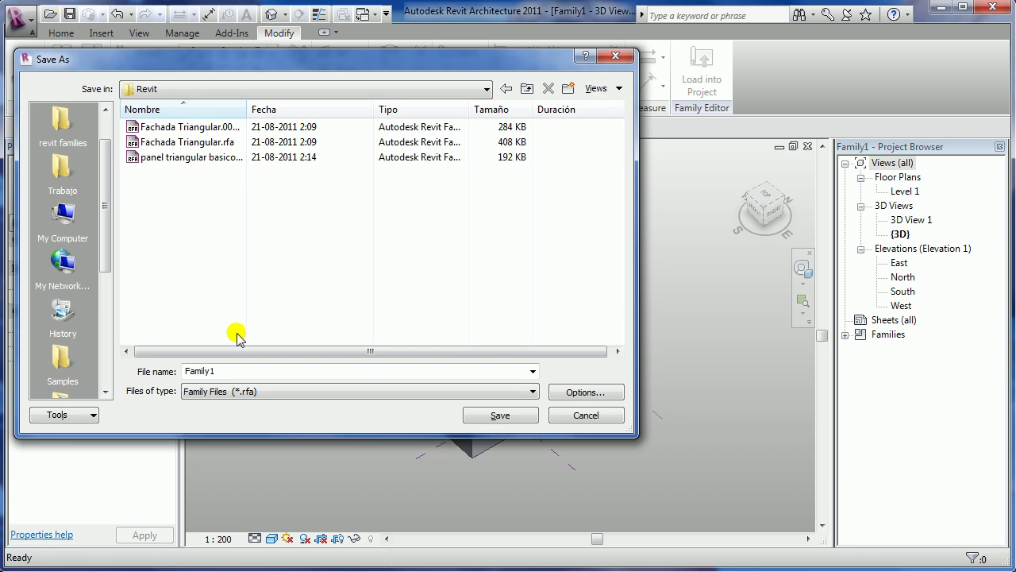
pyautogui.doubleClick(247, 370)
pyautogui.write('Edifcio masa 01')
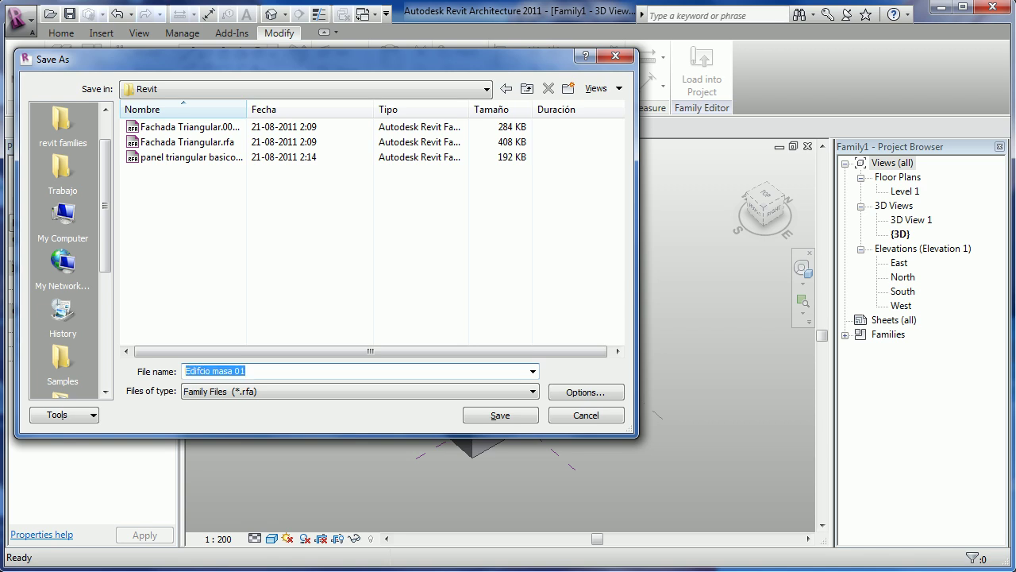
pyautogui.press('Return')
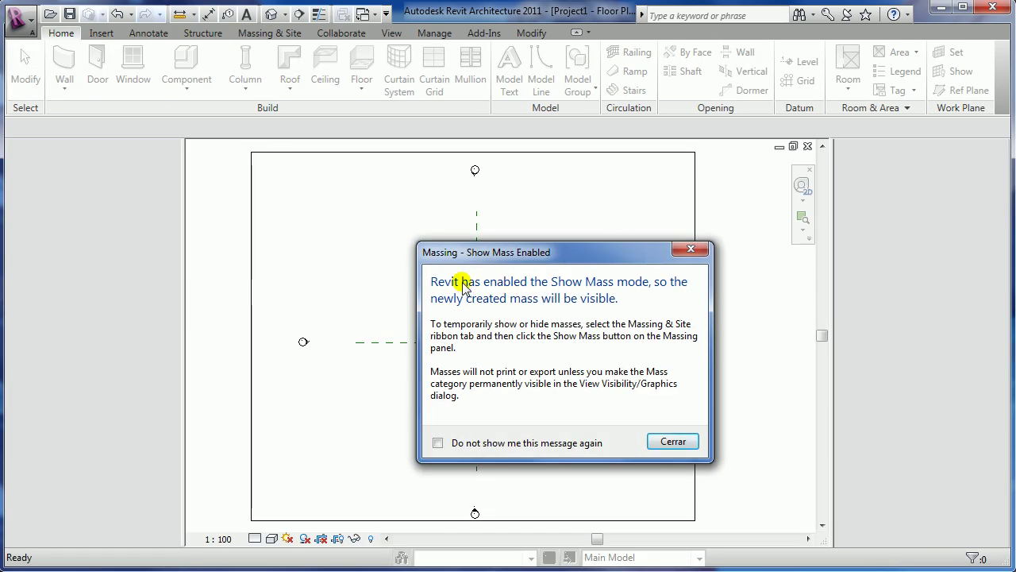
pyautogui.click(672, 441)
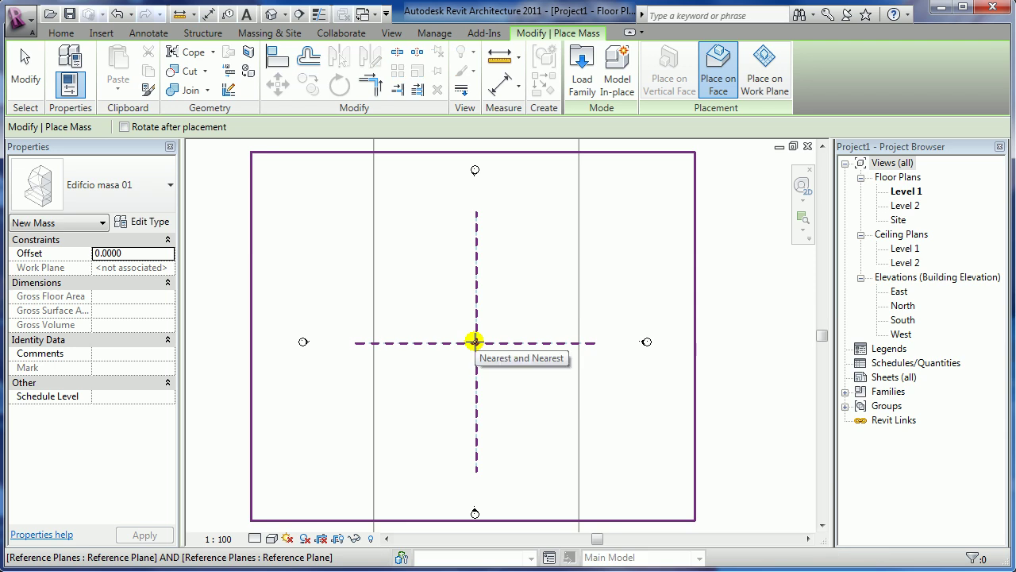
# - Place Edifcio masa 01 at the reference-plane crossing and check it in 3D and South elevation
pyautogui.click(474, 341)
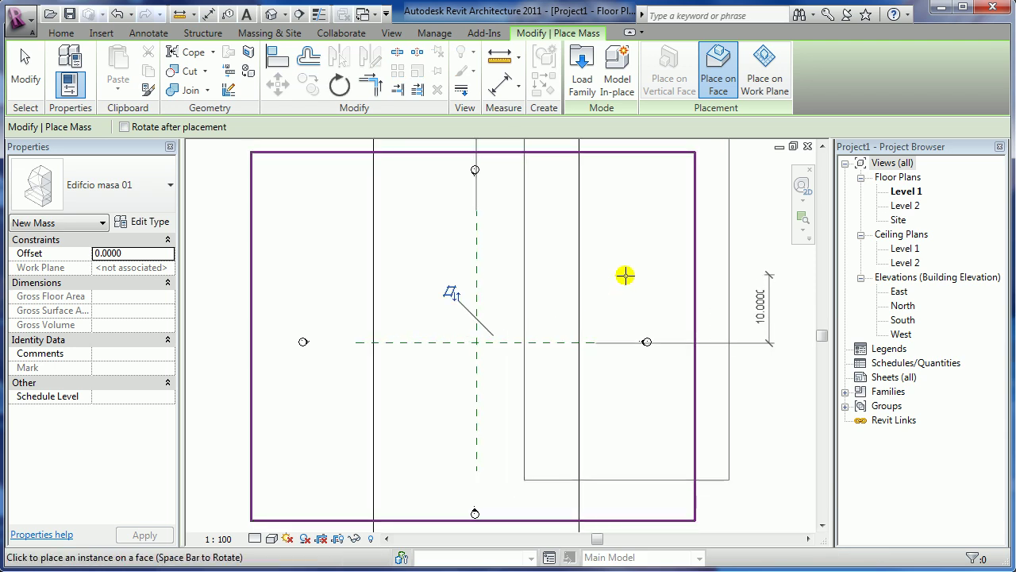
pyautogui.press('Escape')
pyautogui.scroll(-2, 624, 275)
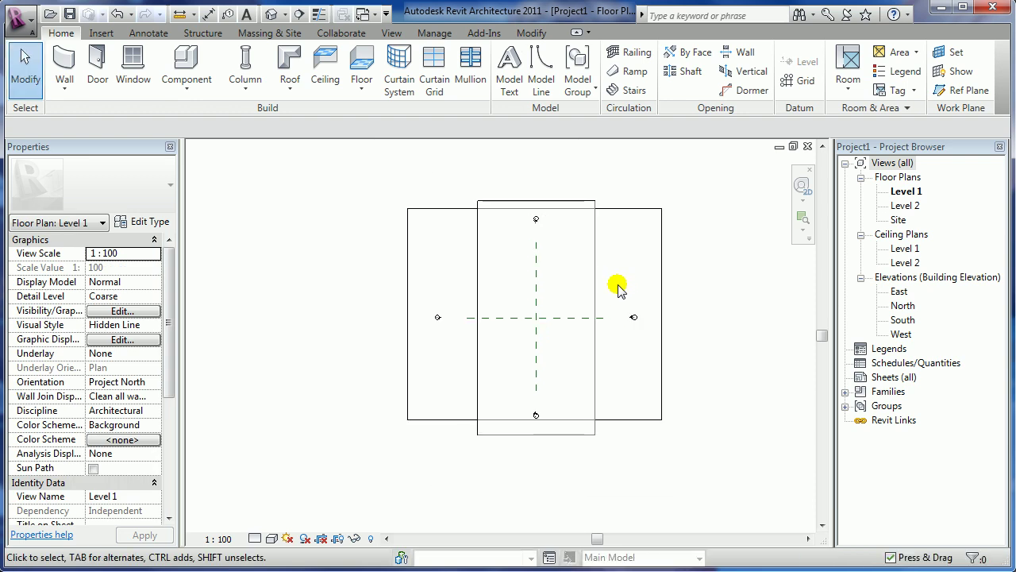
pyautogui.click(272, 13)
pyautogui.moveTo(664, 362)
pyautogui.keyDown('shift'); pyautogui.mouseDown(button='middle')
pyautogui.moveTo(518, 419)
pyautogui.moveTo(426, 341)
pyautogui.moveTo(612, 416)
pyautogui.moveTo(638, 415)
pyautogui.mouseUp(button='middle'); pyautogui.keyUp('shift')
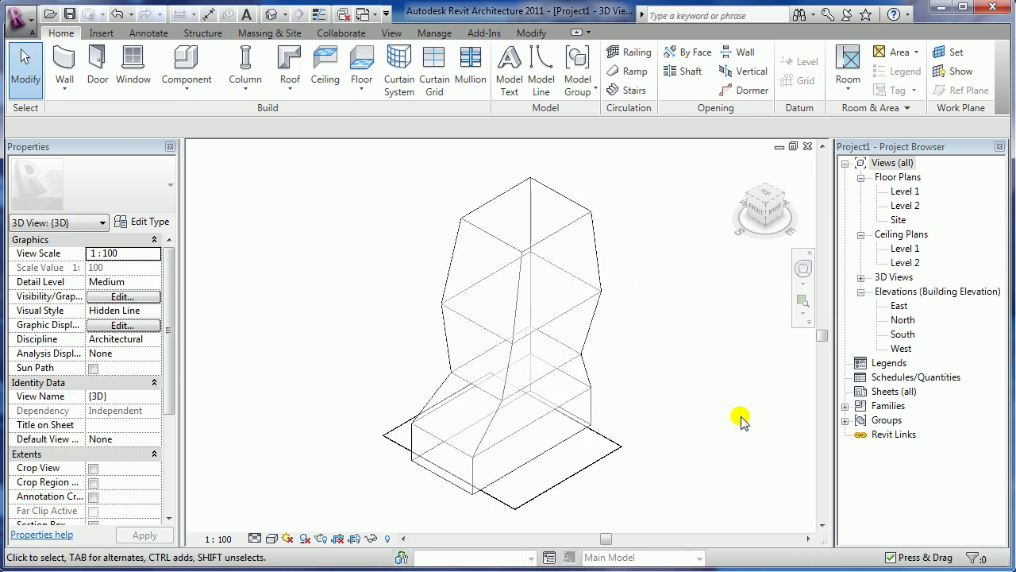
pyautogui.doubleClick(902, 333)
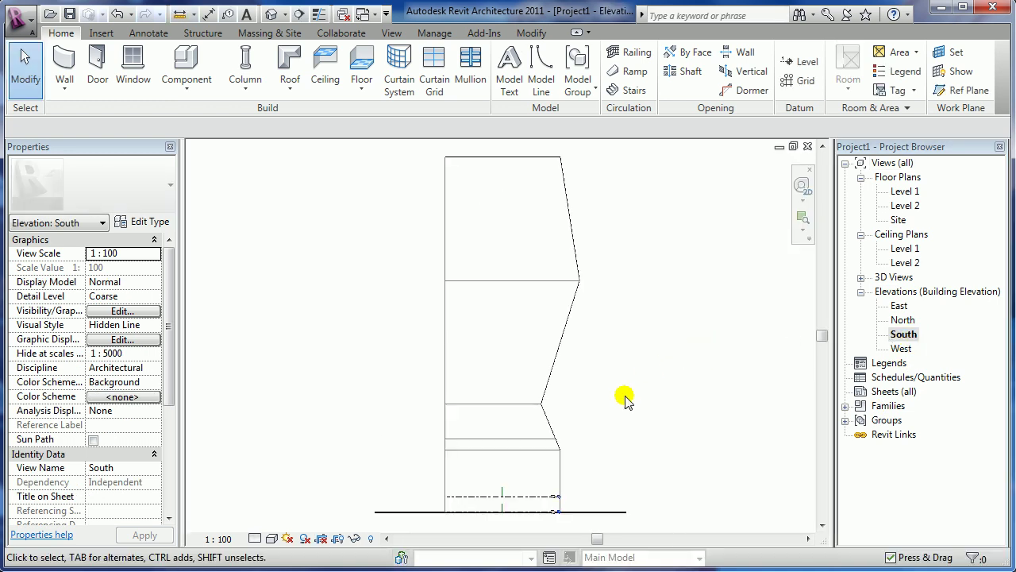
pyautogui.moveTo(615, 444); pyautogui.dragTo(559, 397, button='middle')
pyautogui.scroll(3, 560, 397)
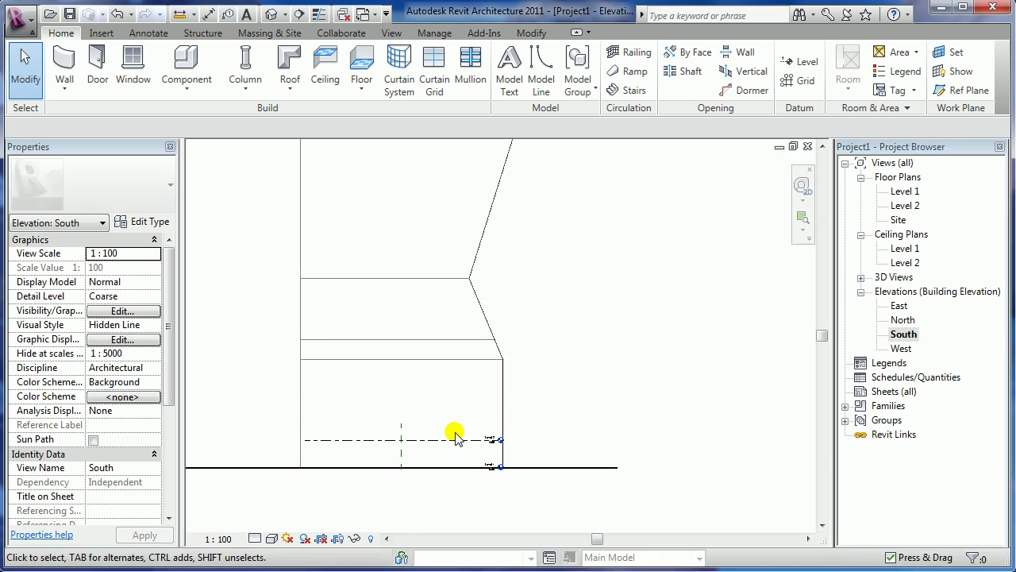
# - Select Level 2 and drag its end to the right
pyautogui.click(455, 441)
pyautogui.scroll(2, 546, 459)
pyautogui.scroll(2, 544, 456)
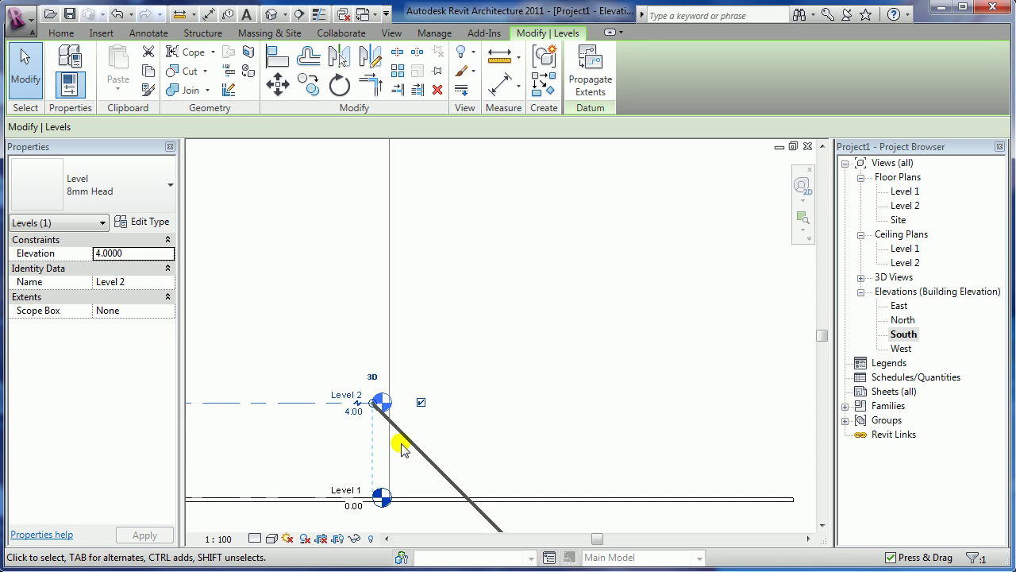
pyautogui.moveTo(377, 405); pyautogui.dragTo(743, 404)
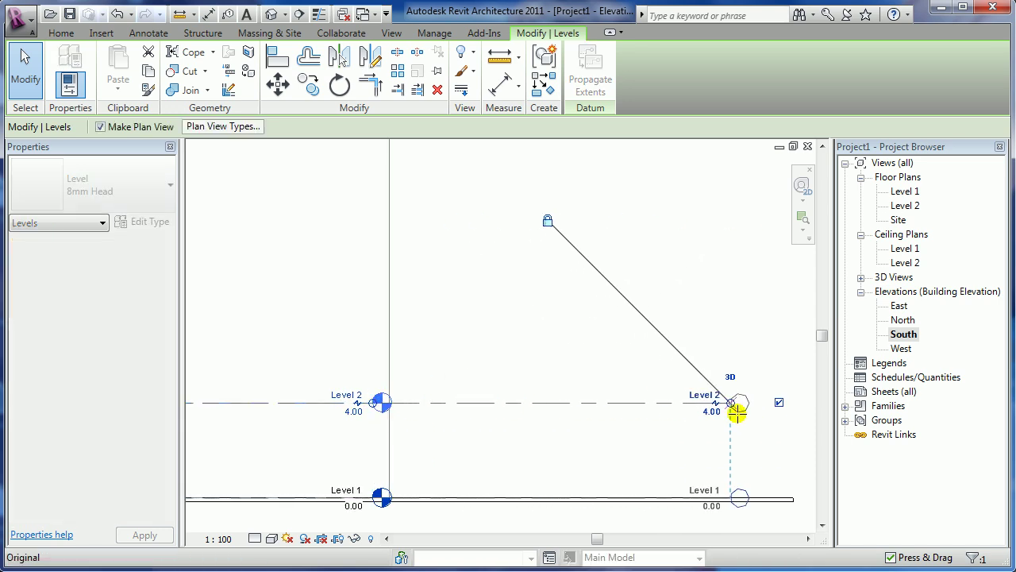
pyautogui.scroll(-2, 642, 449)
pyautogui.scroll(-1, 642, 448)
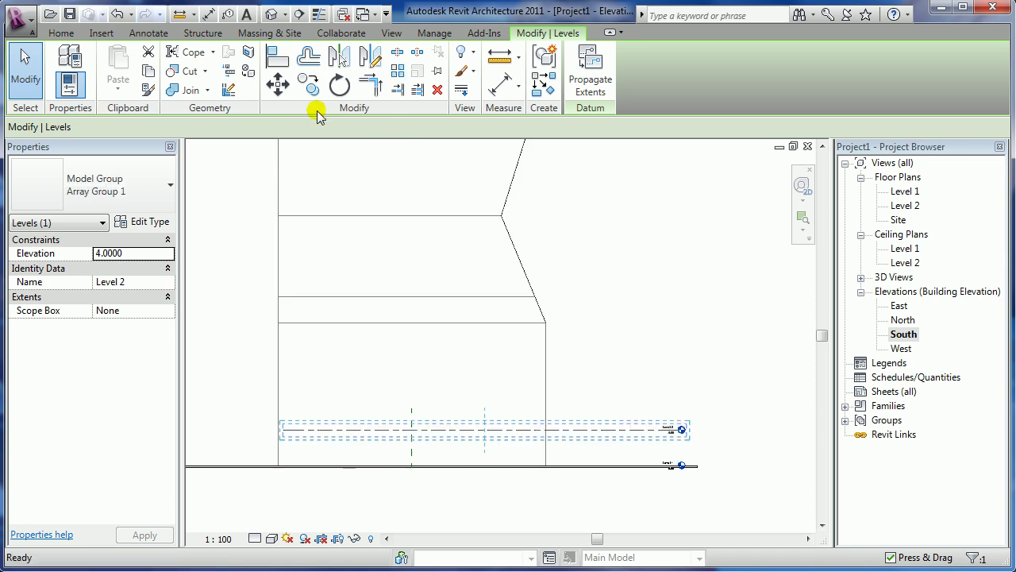
# - Array Level 2 upward with a spacing of 4 using the AR command
pyautogui.press('a')
pyautogui.press('r')
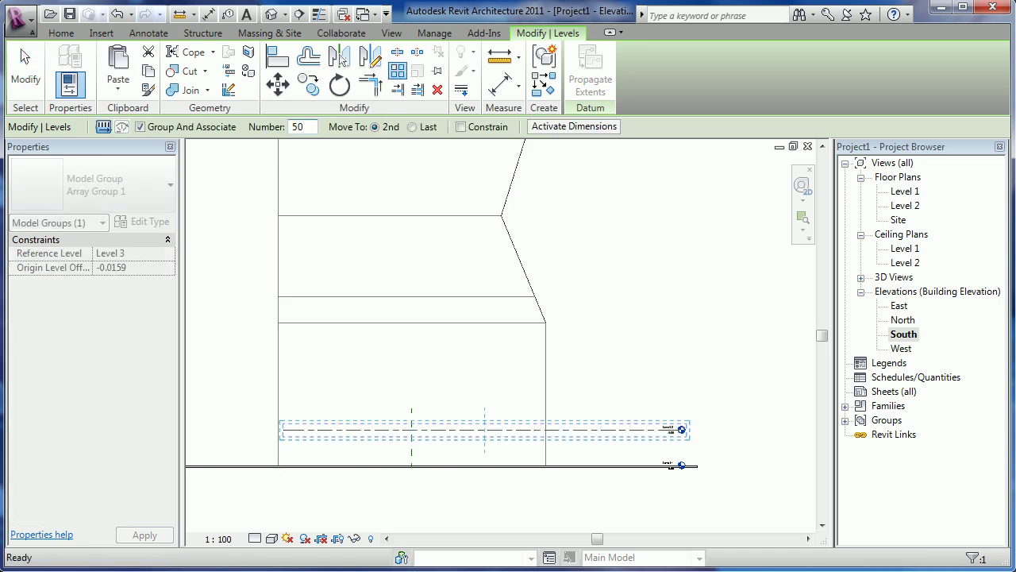
pyautogui.click(409, 148)
pyautogui.click(615, 429)
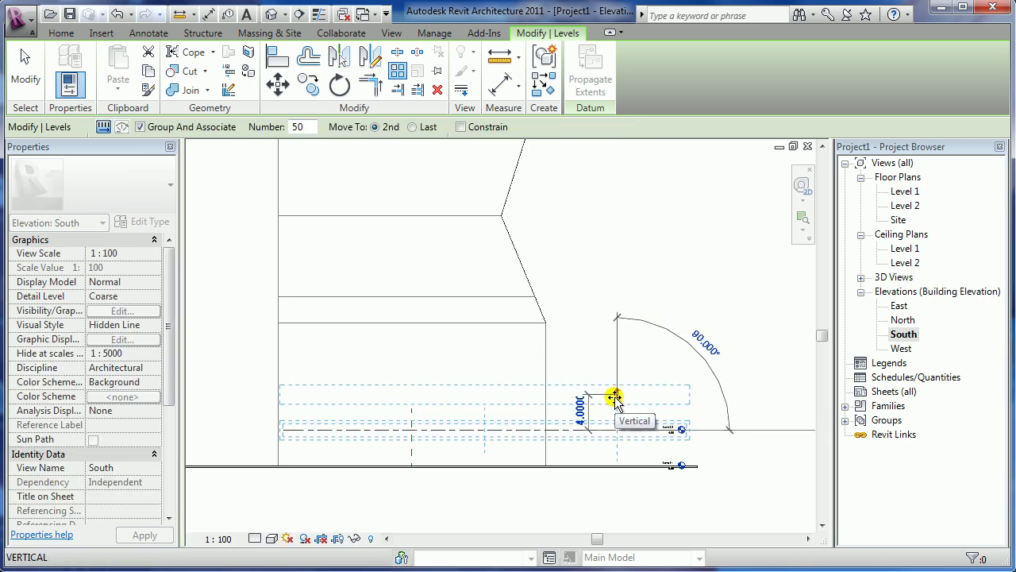
pyautogui.write('4')
pyautogui.press('Return')
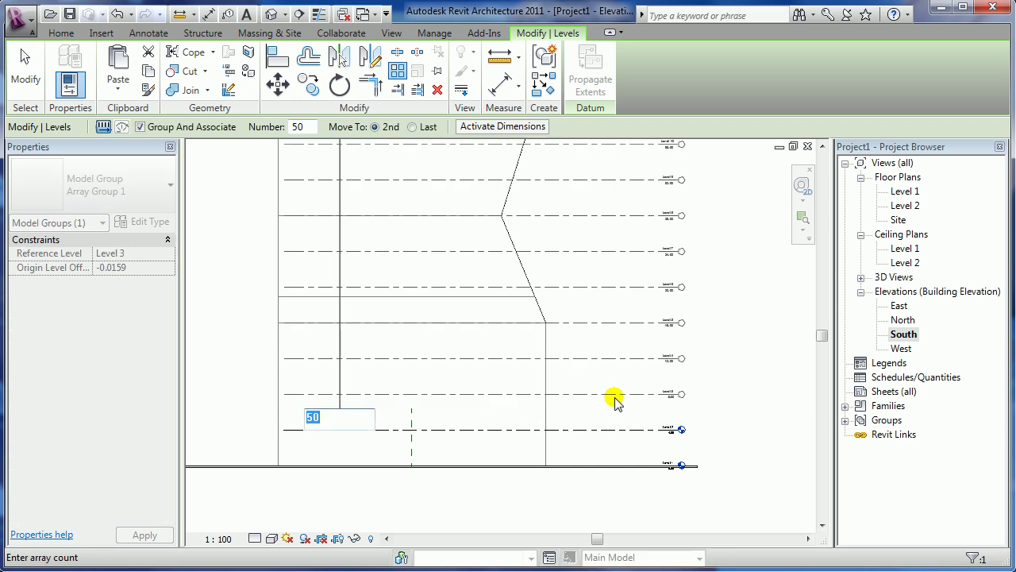
# - Set the level array count to 25, then reduce it to 23
pyautogui.moveTo(710, 238); pyautogui.dragTo(649, 498, button='middle')
pyautogui.scroll(-3, 635, 381)
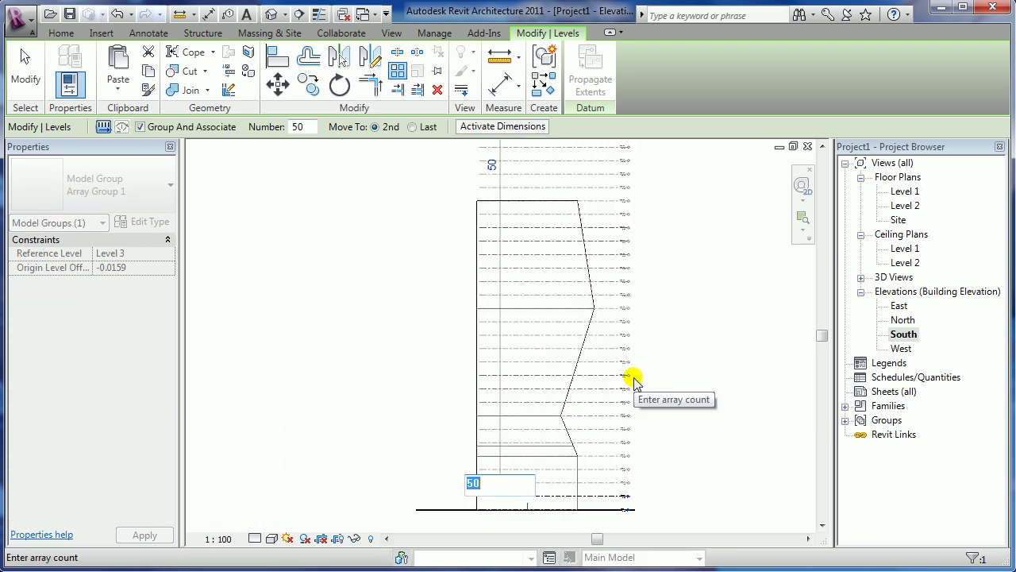
pyautogui.scroll(-2, 645, 359)
pyautogui.scroll(-1, 643, 362)
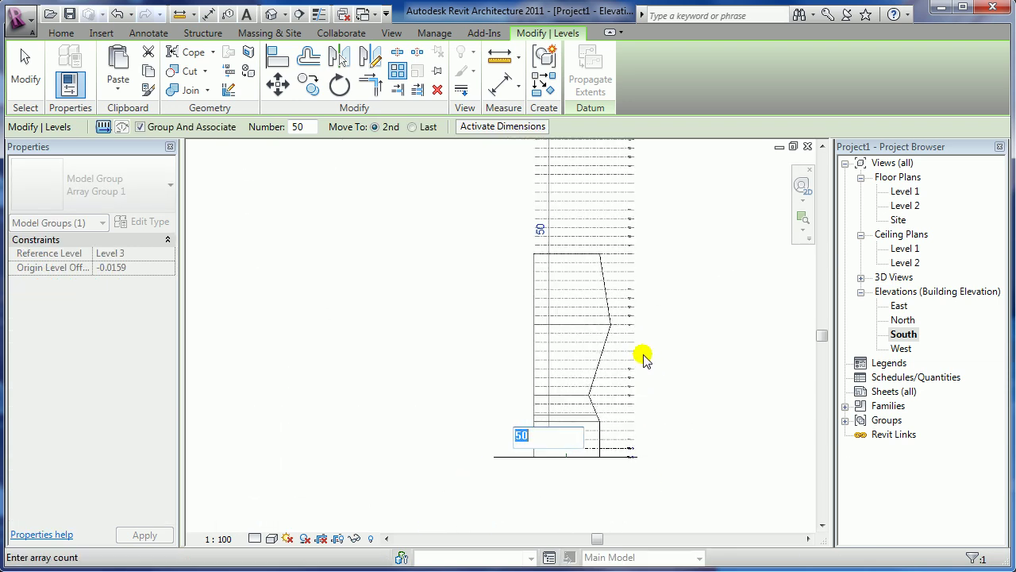
pyautogui.scroll(1, 643, 361)
pyautogui.moveTo(665, 340); pyautogui.dragTo(641, 374, button='middle')
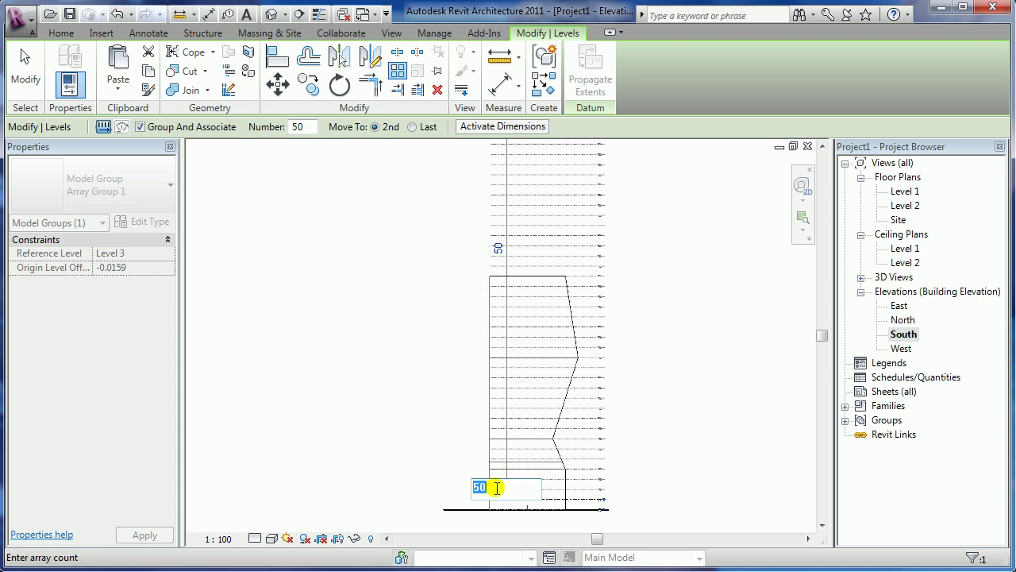
pyautogui.write('25')
pyautogui.press('Return')
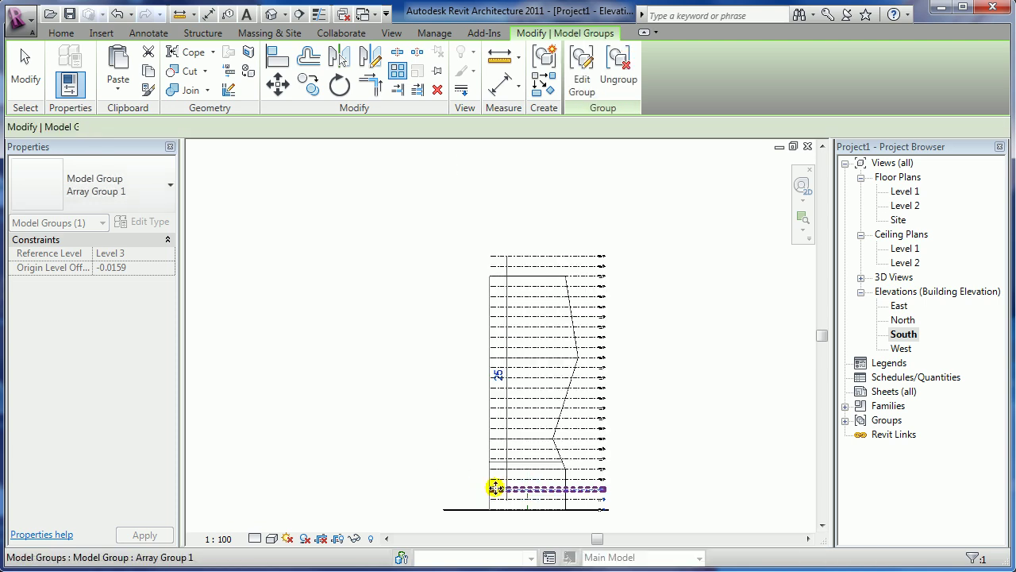
pyautogui.scroll(2, 526, 350)
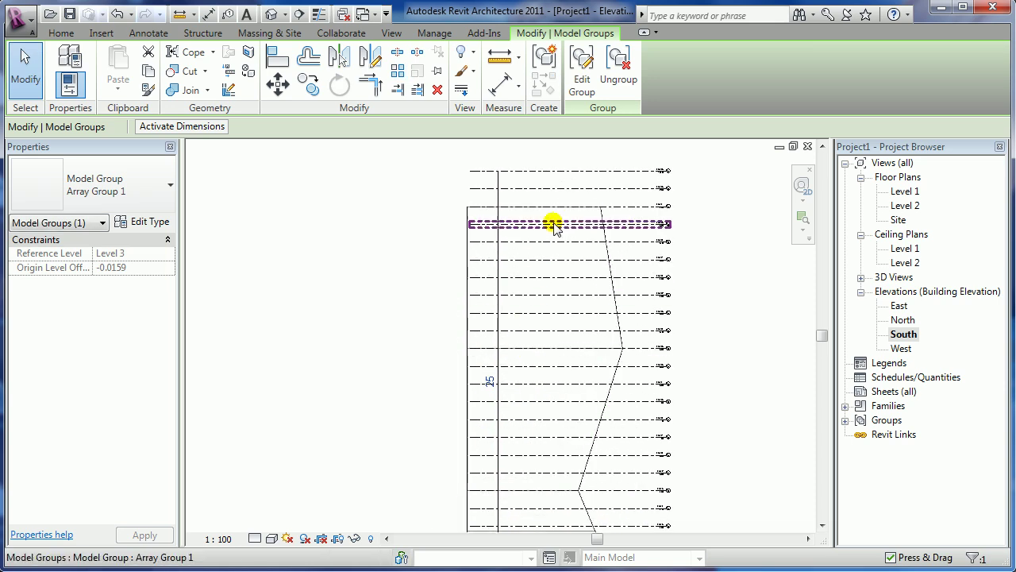
pyautogui.click(490, 383)
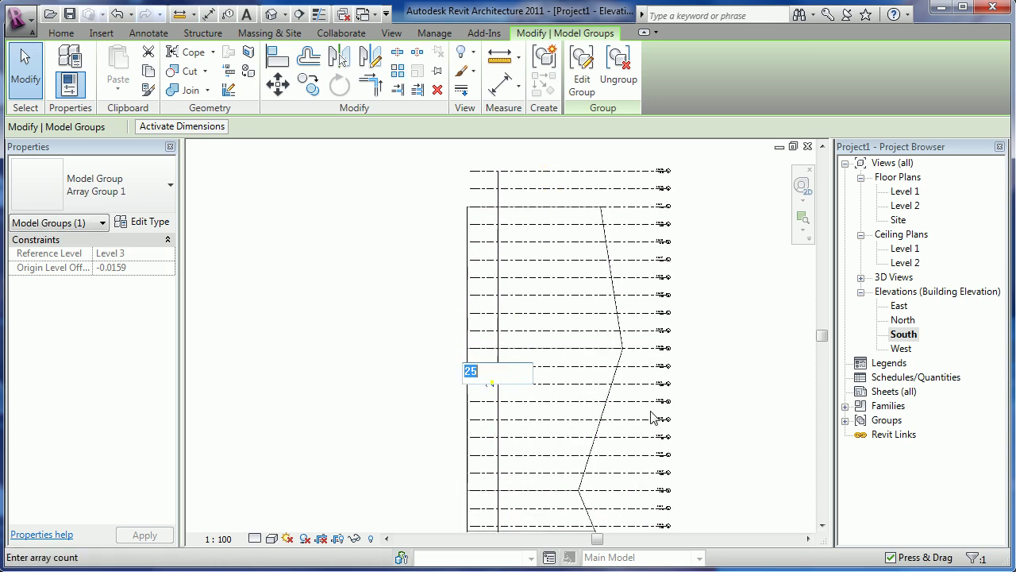
pyautogui.press('Return')
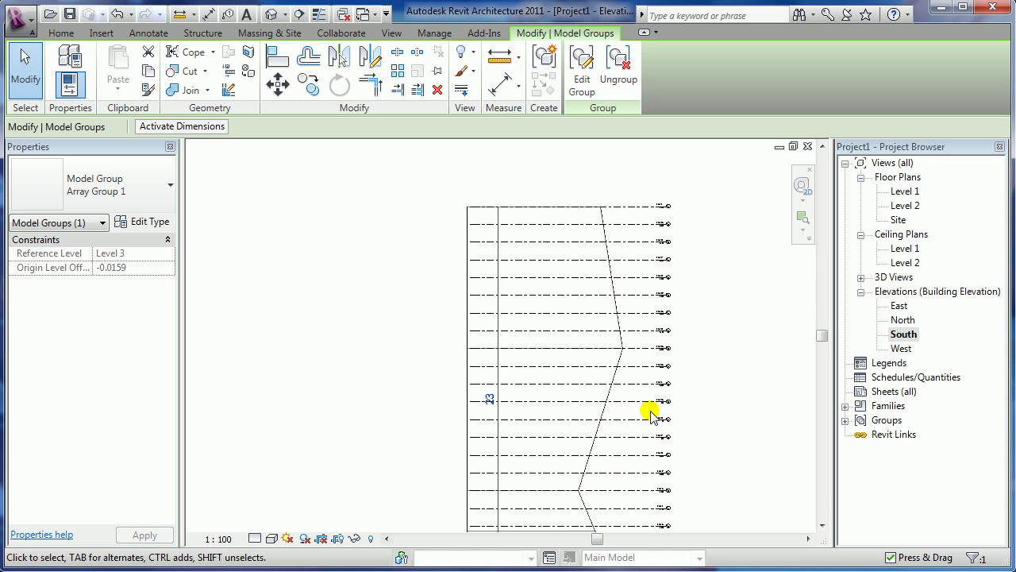
pyautogui.click(747, 326)
# - In the default 3D view, create mass floors on the tower at all levels, then orbit to inspect
pyautogui.scroll(2, 710, 272)
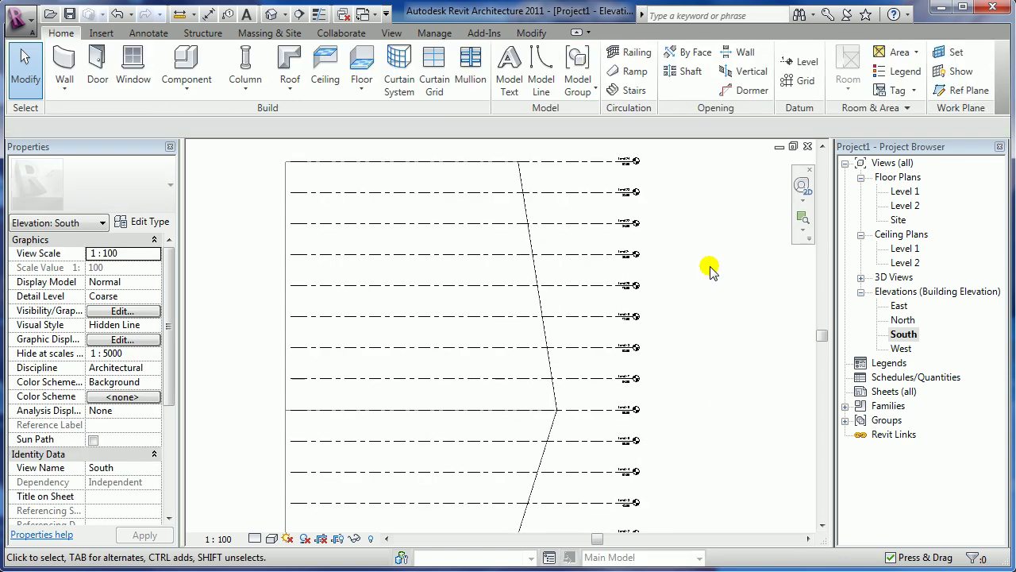
pyautogui.click(271, 14)
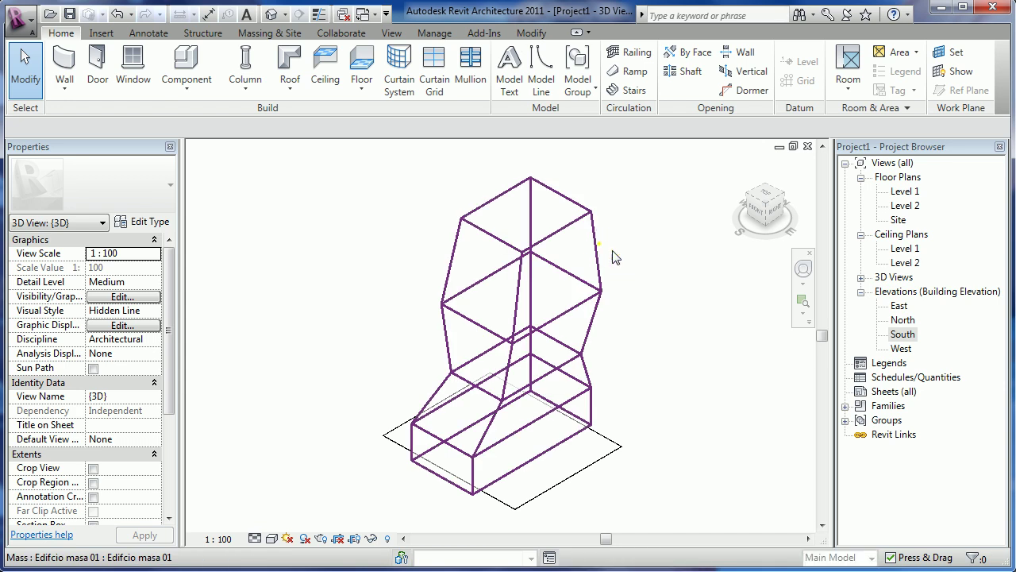
pyautogui.click(620, 248)
pyautogui.click(654, 70)
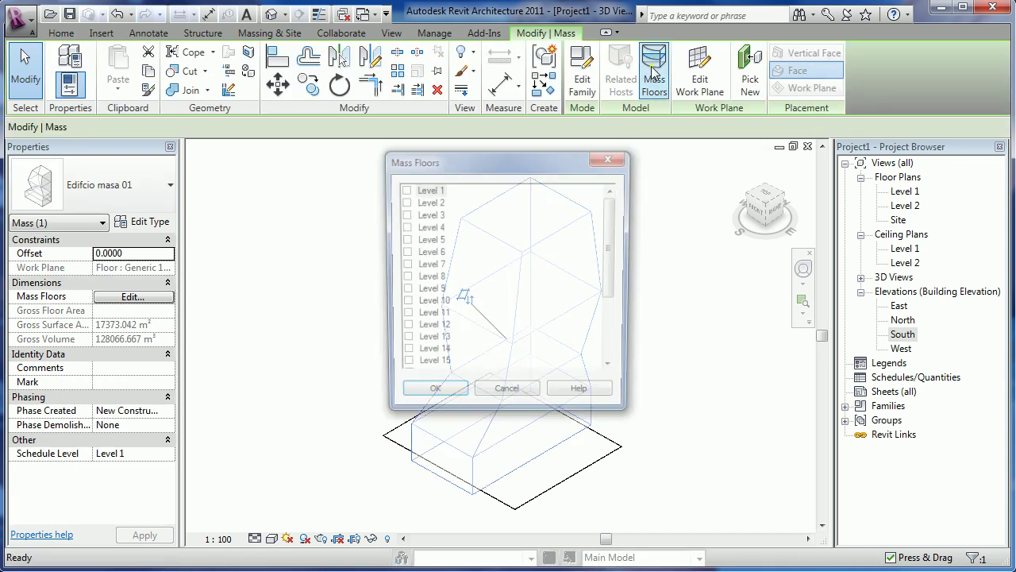
pyautogui.moveTo(611, 238); pyautogui.dragTo(611, 300)
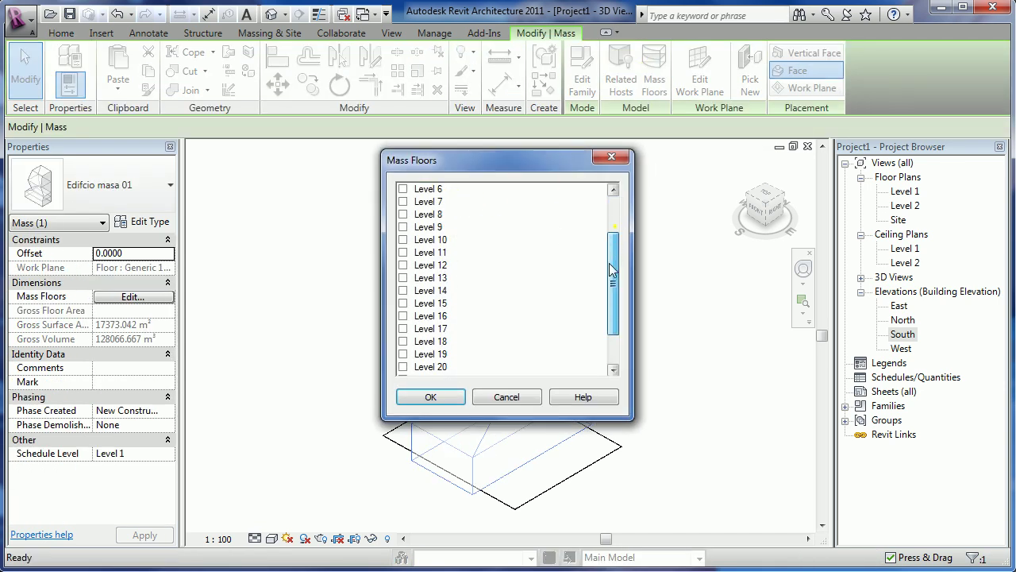
pyautogui.keyDown('shift'); pyautogui.click(439, 367); pyautogui.keyUp('shift')
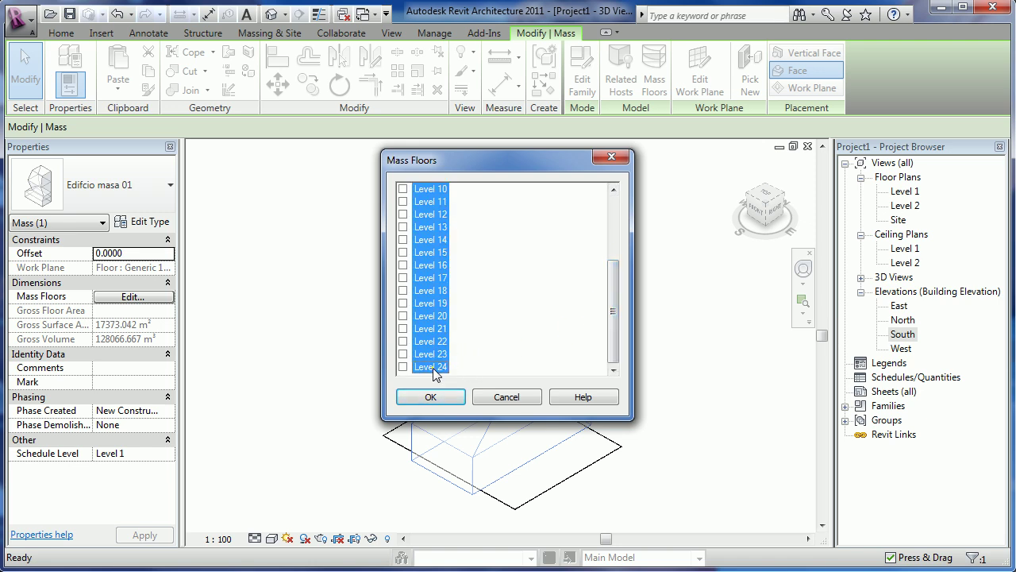
pyautogui.click(427, 396)
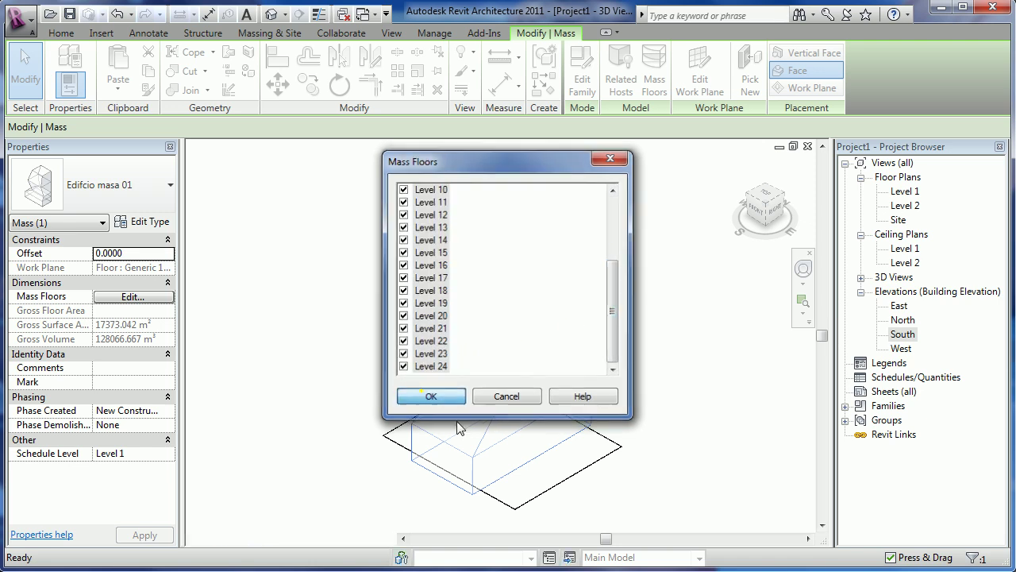
pyautogui.click(709, 303)
pyautogui.moveTo(666, 381)
pyautogui.keyDown('shift'); pyautogui.mouseDown(button='middle')
pyautogui.moveTo(624, 238)
pyautogui.moveTo(527, 294)
pyautogui.moveTo(497, 352)
pyautogui.moveTo(545, 376)
pyautogui.moveTo(659, 385)
pyautogui.moveTo(628, 415)
pyautogui.moveTo(499, 320)
pyautogui.moveTo(415, 331)
pyautogui.moveTo(382, 278)
pyautogui.moveTo(417, 358)
pyautogui.moveTo(680, 358)
pyautogui.mouseUp(button='middle'); pyautogui.keyUp('shift')
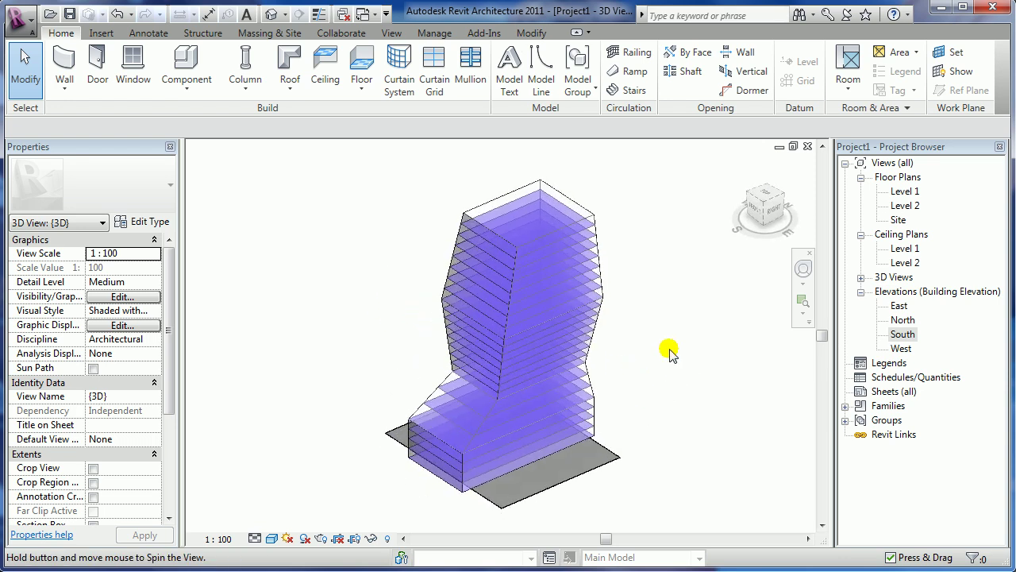
pyautogui.scroll(3, 647, 336)
pyautogui.scroll(1, 629, 327)
pyautogui.moveTo(628, 327)
pyautogui.mouseDown(button='middle')
pyautogui.moveTo(710, 363)
pyautogui.moveTo(704, 373)
pyautogui.mouseUp(button='middle')
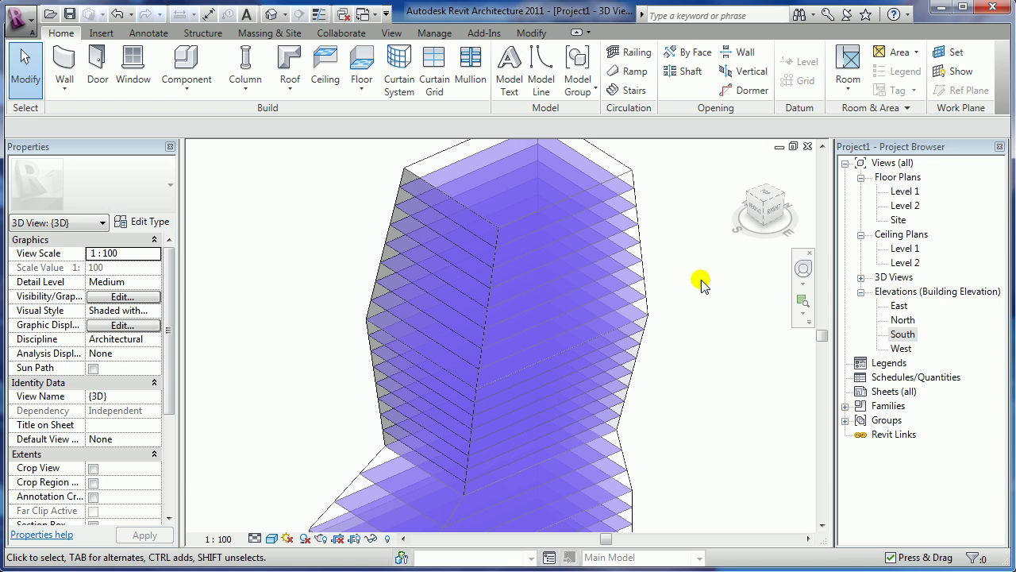
# - Create a new schedule with the Mass Floor category
pyautogui.click(399, 36)
pyautogui.click(416, 92)
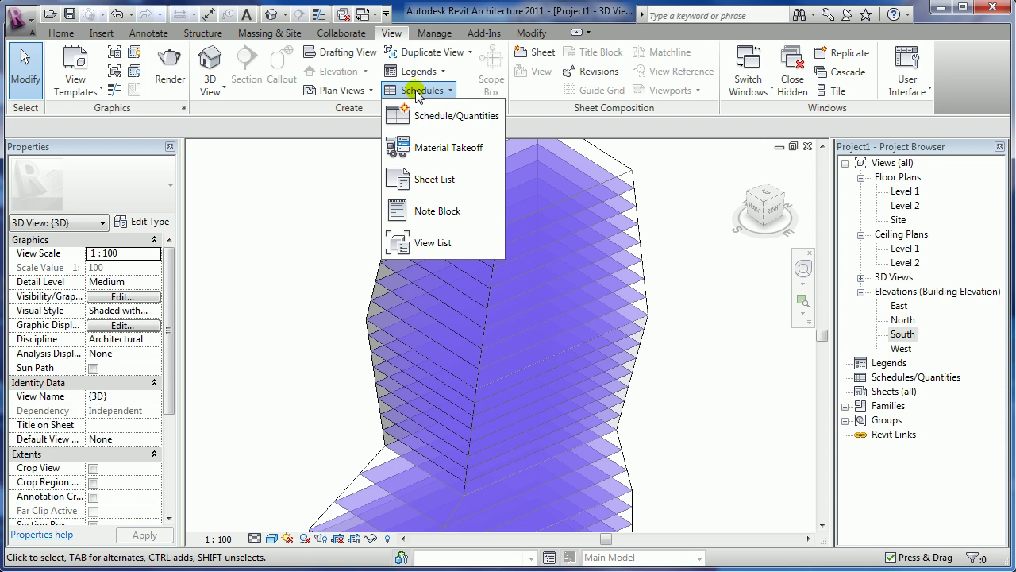
pyautogui.click(423, 118)
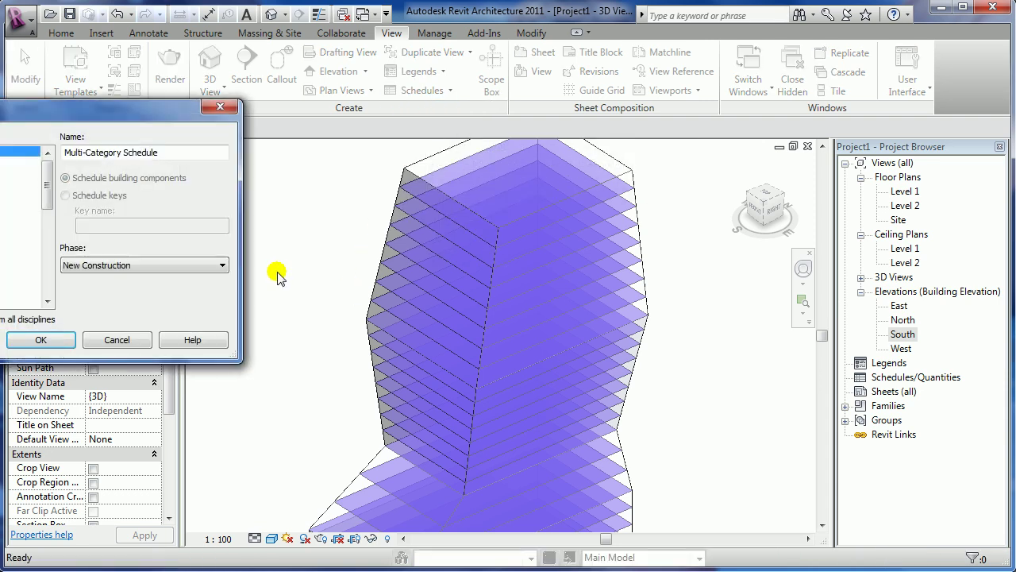
pyautogui.moveTo(137, 116); pyautogui.dragTo(381, 156)
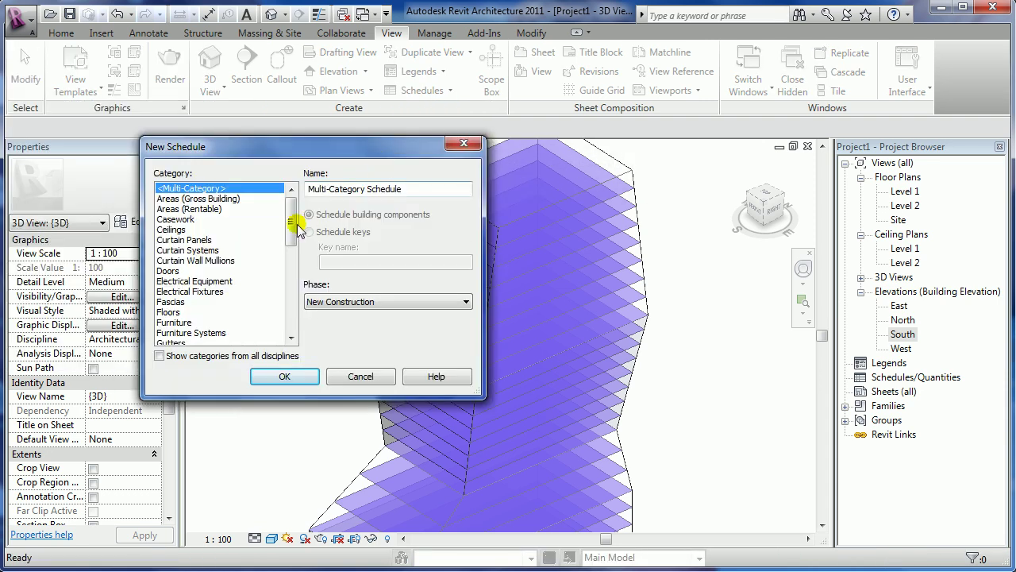
pyautogui.moveTo(295, 219); pyautogui.dragTo(291, 252)
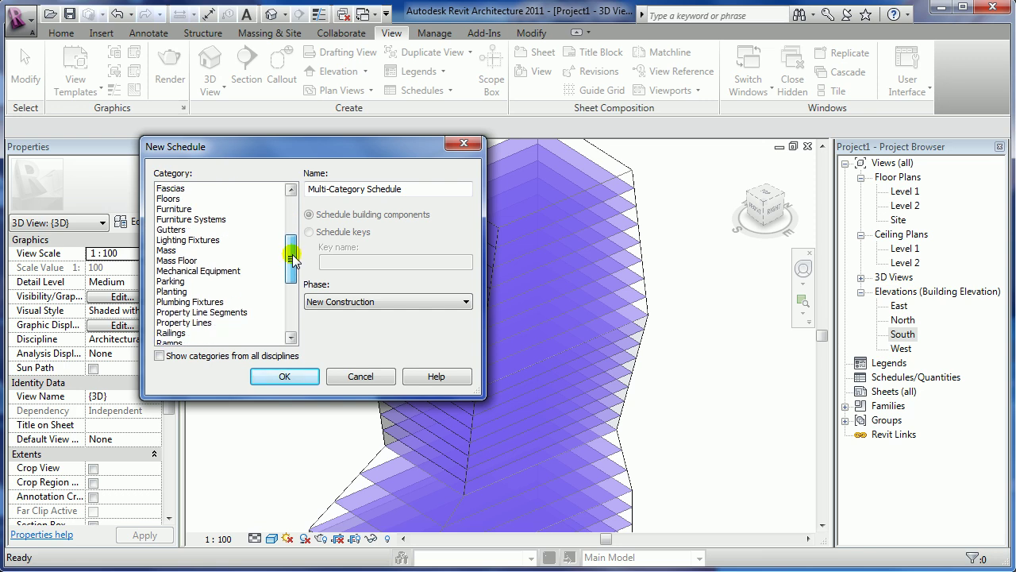
pyautogui.click(186, 260)
pyautogui.click(283, 378)
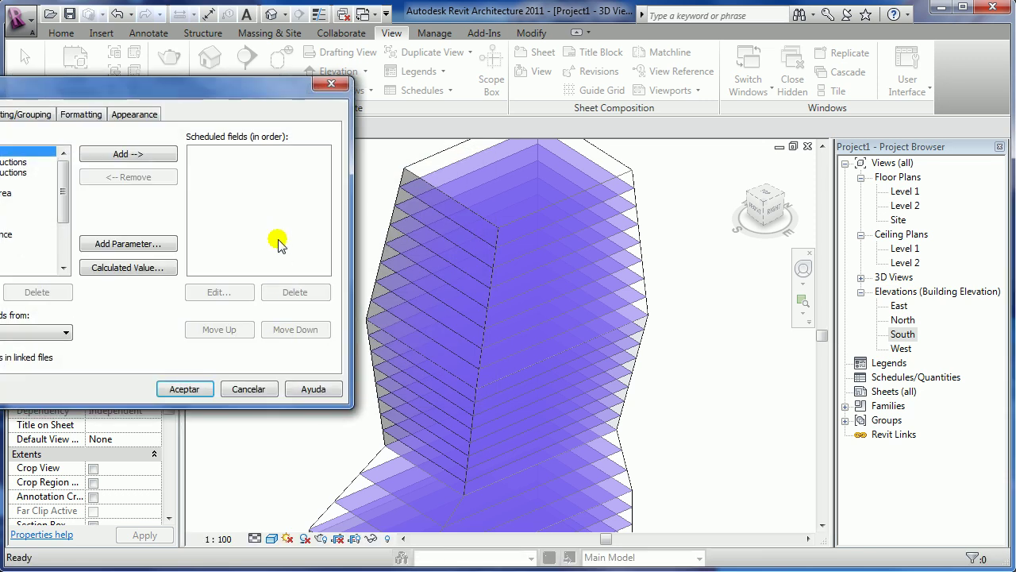
# - Add Level, Floor Area and Floor Perimeter as the schedule's fields
pyautogui.moveTo(218, 94); pyautogui.dragTo(393, 124)
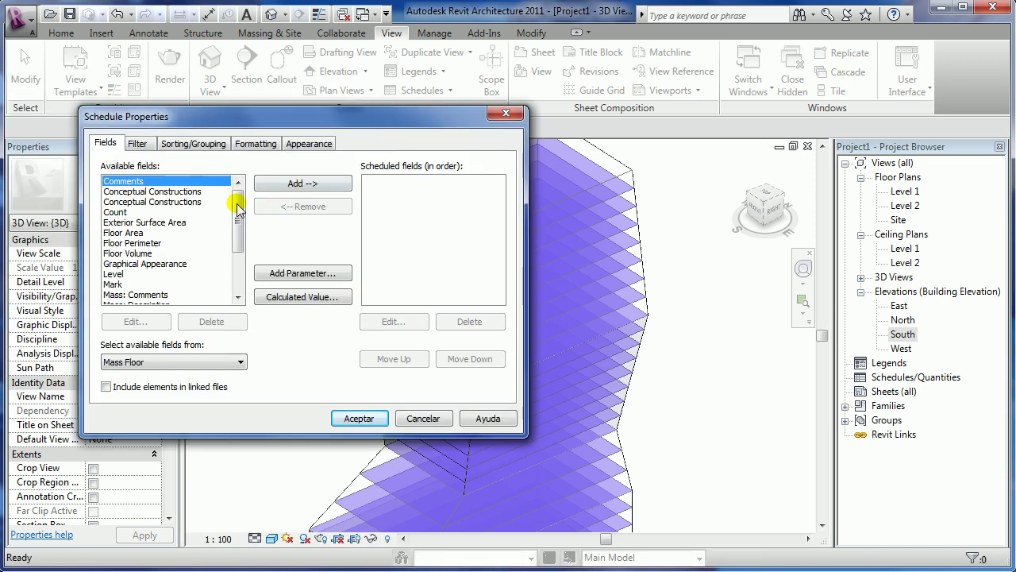
pyautogui.moveTo(241, 227); pyautogui.dragTo(239, 231)
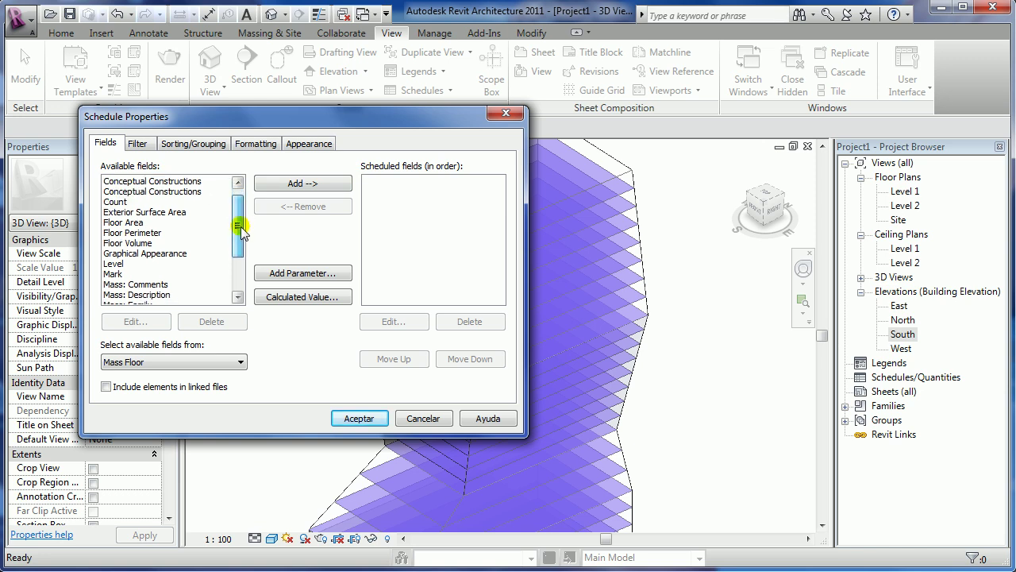
pyautogui.doubleClick(115, 263)
pyautogui.doubleClick(135, 222)
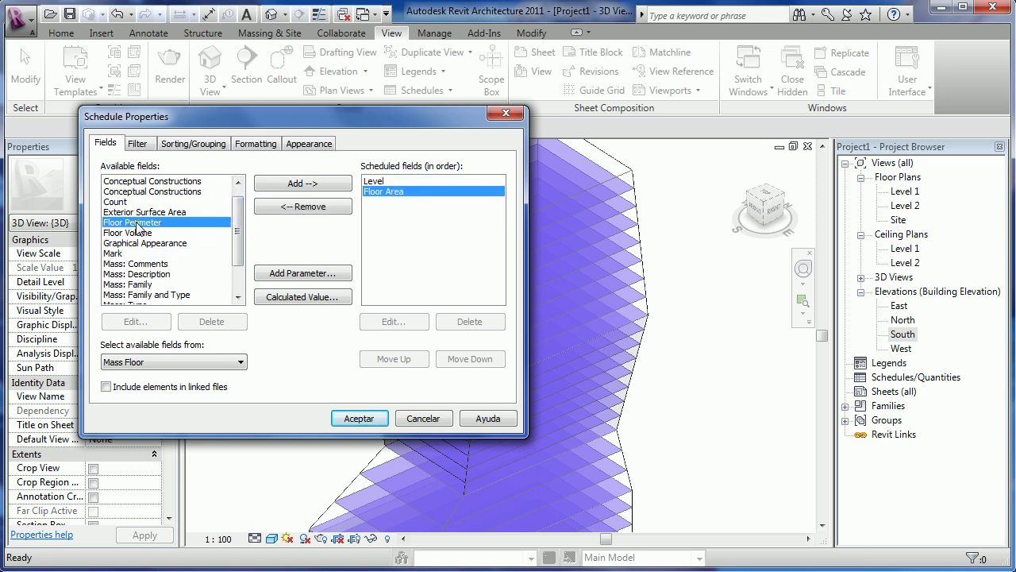
pyautogui.doubleClick(136, 222)
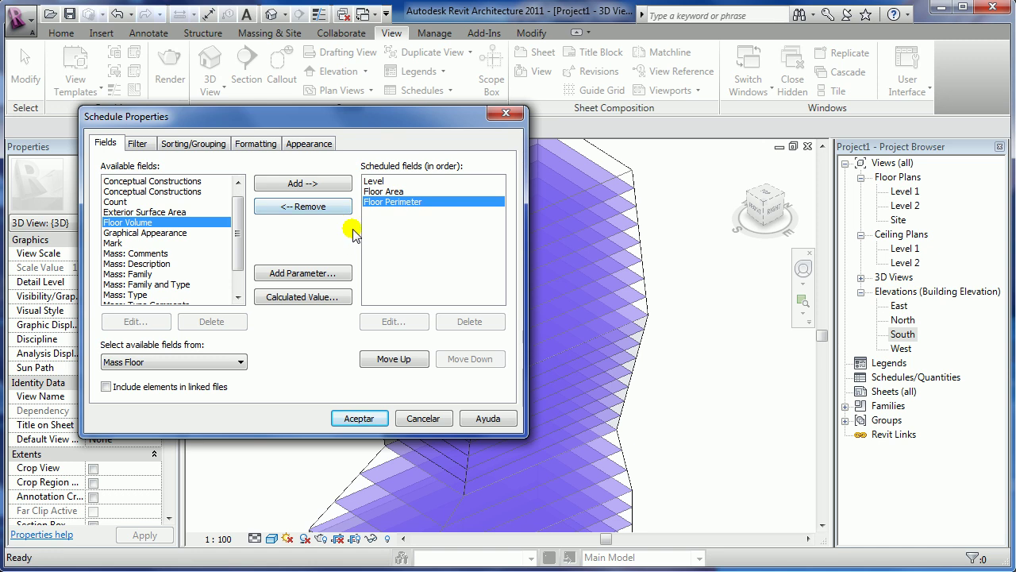
# - Sort by Level with grand totals, calculate area and perimeter totals, then view the tower in 3D
pyautogui.click(208, 147)
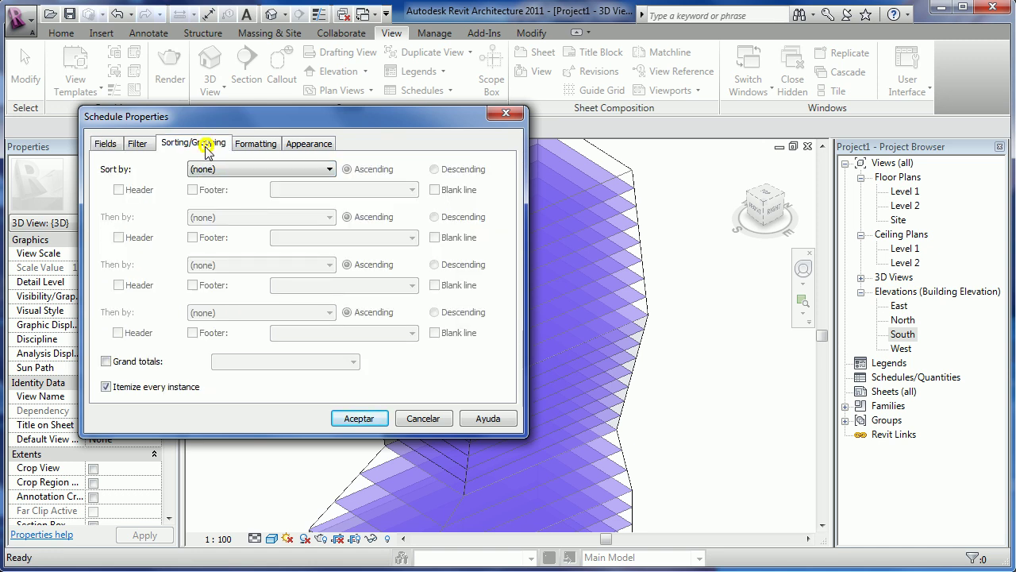
pyautogui.click(107, 362)
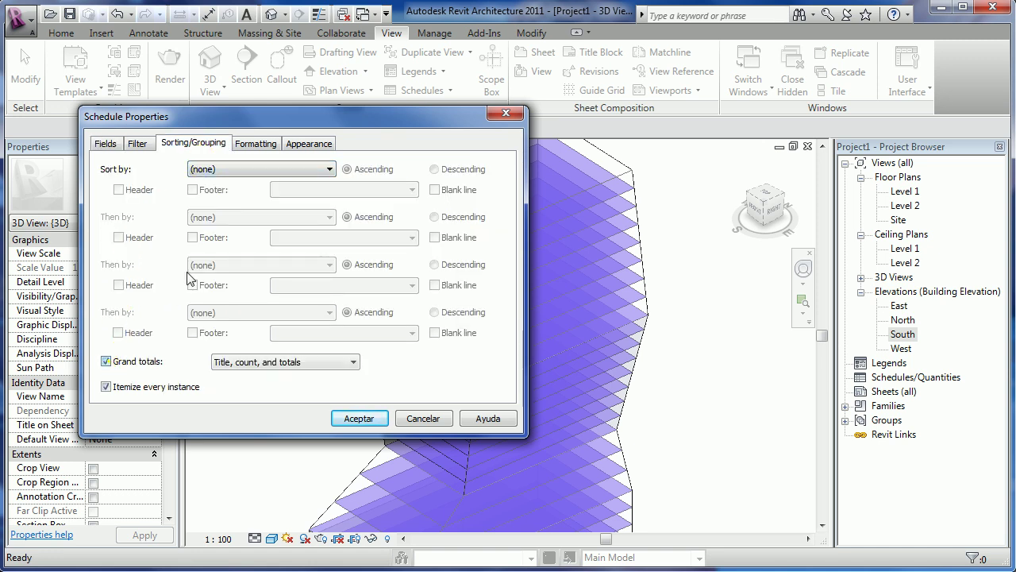
pyautogui.click(224, 169)
pyautogui.click(223, 195)
pyautogui.click(256, 143)
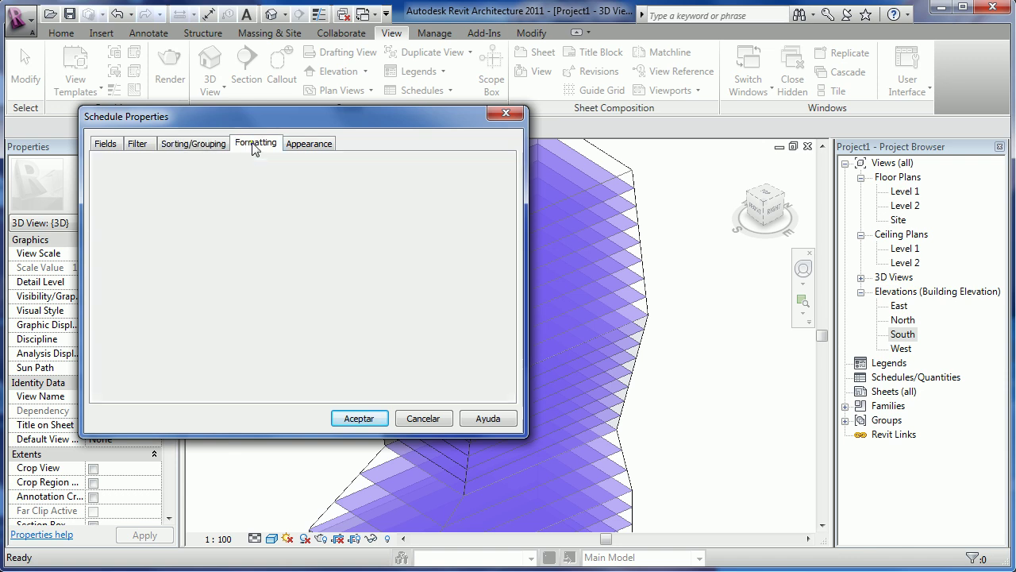
pyautogui.moveTo(139, 192); pyautogui.dragTo(138, 201)
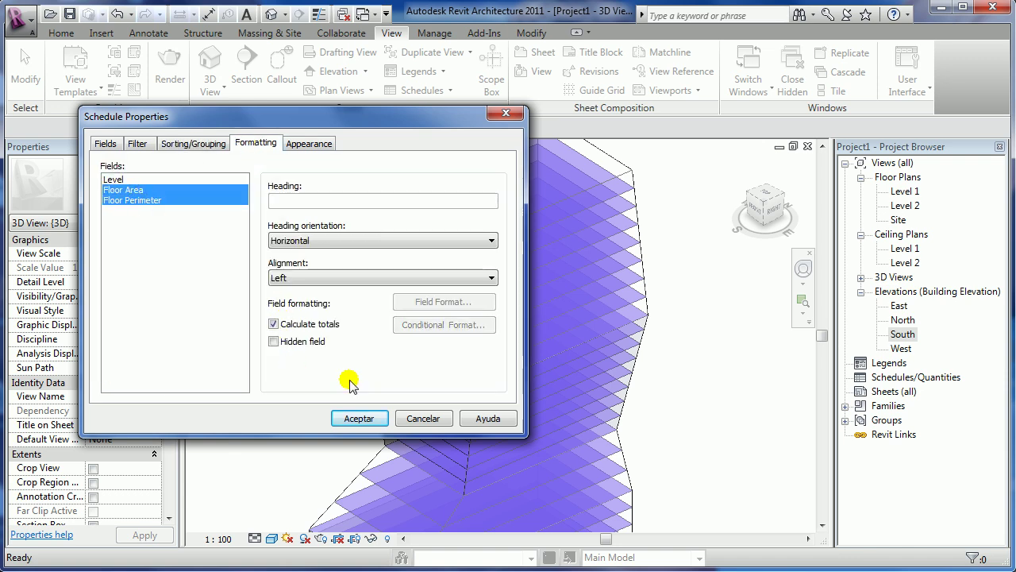
pyautogui.click(362, 419)
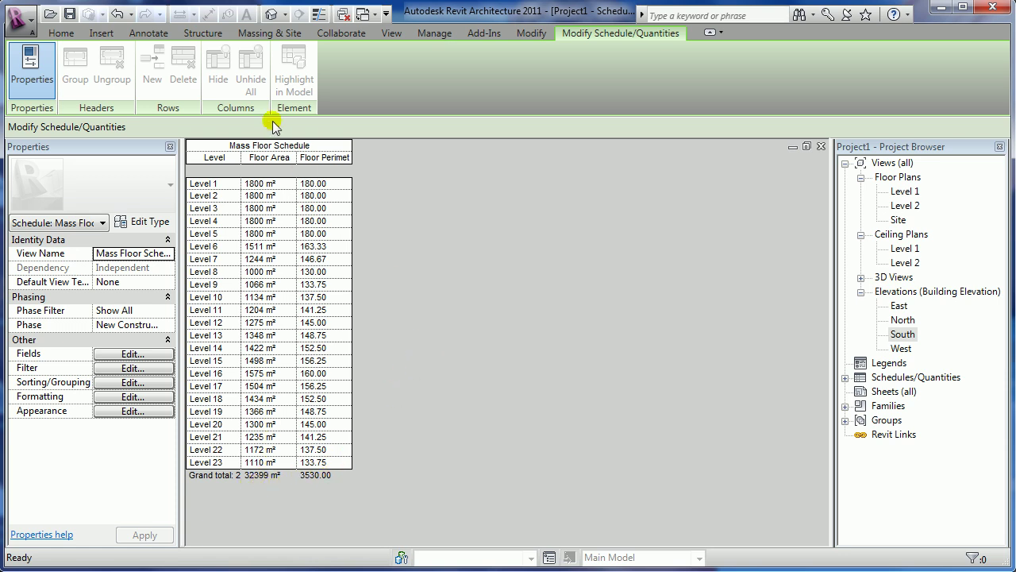
pyautogui.click(272, 14)
pyautogui.moveTo(672, 384)
pyautogui.keyDown('shift'); pyautogui.mouseDown(button='middle')
pyautogui.moveTo(681, 407)
pyautogui.moveTo(620, 432)
pyautogui.mouseUp(button='middle'); pyautogui.keyUp('shift')
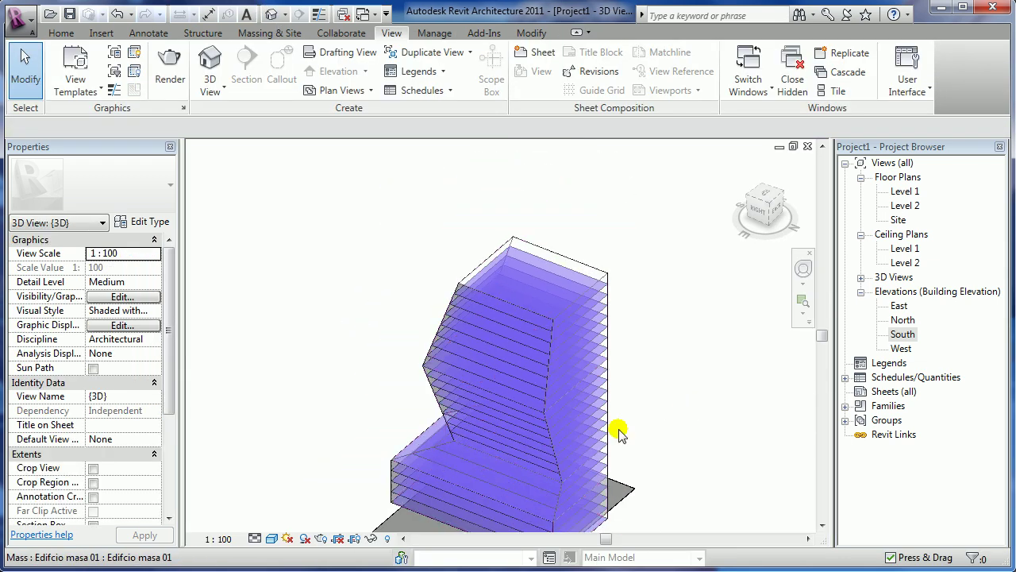
# - Convert all of the tower's mass floors into Generic 150mm building floors using Floor by Face
pyautogui.moveTo(658, 388); pyautogui.dragTo(658, 386, button='middle')
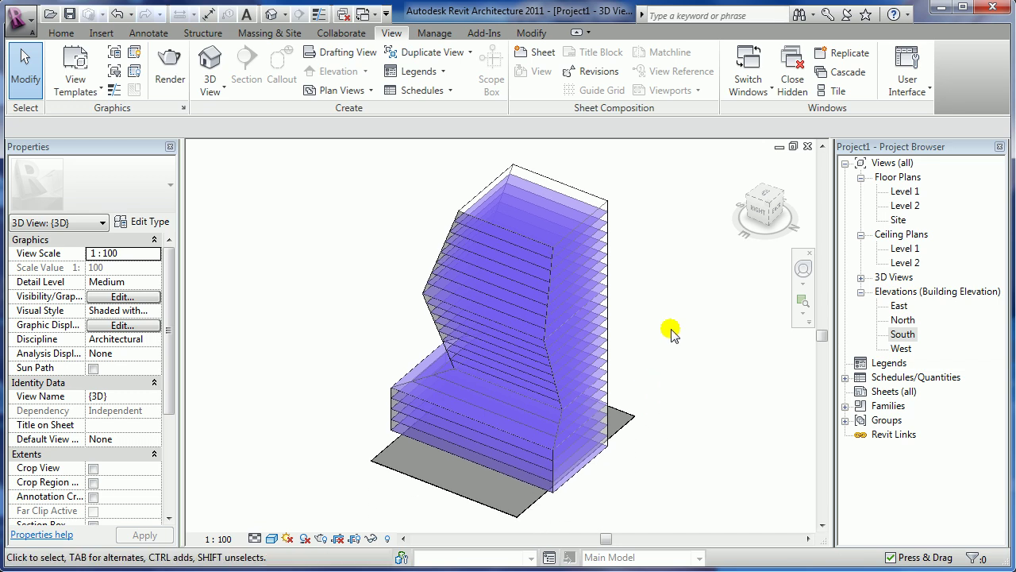
pyautogui.click(267, 36)
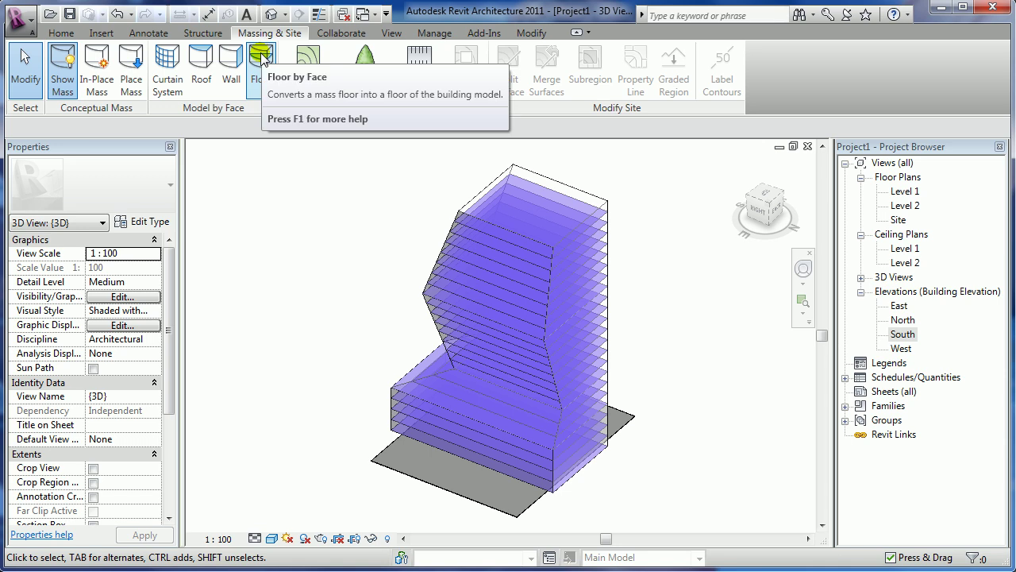
pyautogui.click(263, 60)
pyautogui.moveTo(654, 195); pyautogui.dragTo(573, 460)
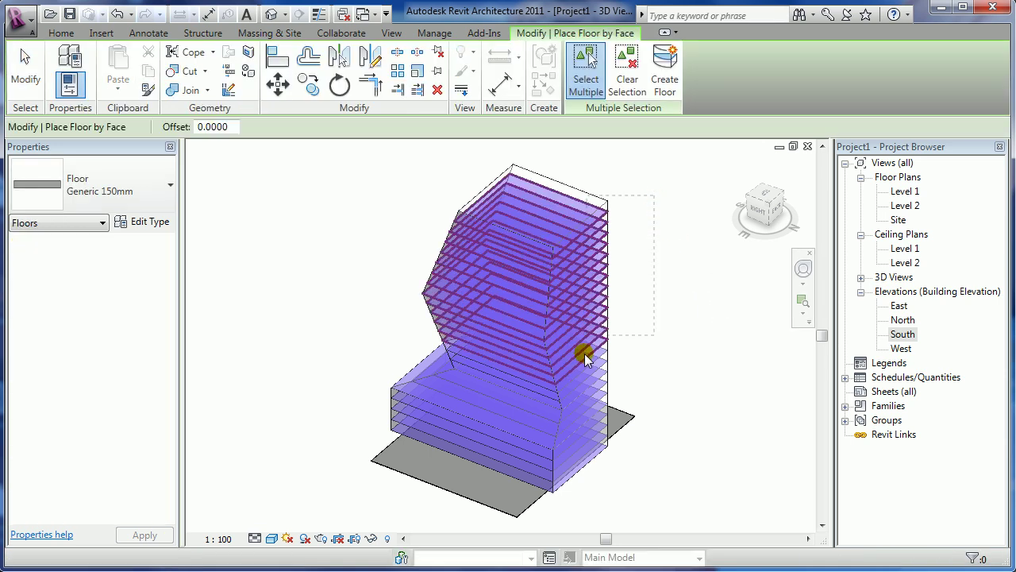
pyautogui.click(674, 75)
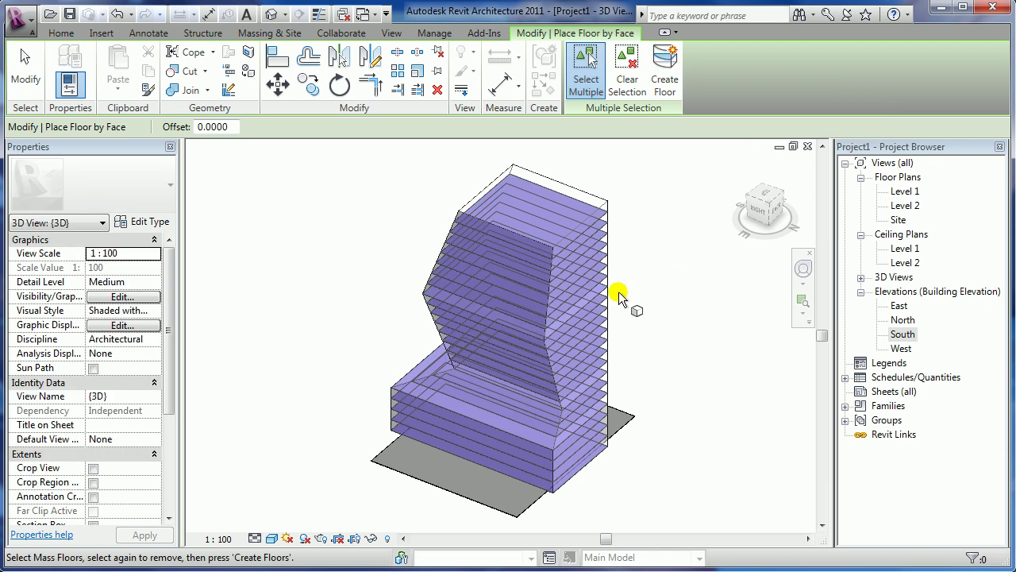
pyautogui.press('Escape')
pyautogui.moveTo(460, 404)
pyautogui.keyDown('shift'); pyautogui.mouseDown(button='middle')
pyautogui.moveTo(517, 426)
pyautogui.moveTo(611, 421)
pyautogui.moveTo(620, 348)
pyautogui.mouseUp(button='middle'); pyautogui.keyUp('shift')
pyautogui.scroll(3, 617, 337)
pyautogui.keyDown('shift'); pyautogui.moveTo(286, 363); pyautogui.dragTo(451, 373, button='middle'); pyautogui.keyUp('shift')
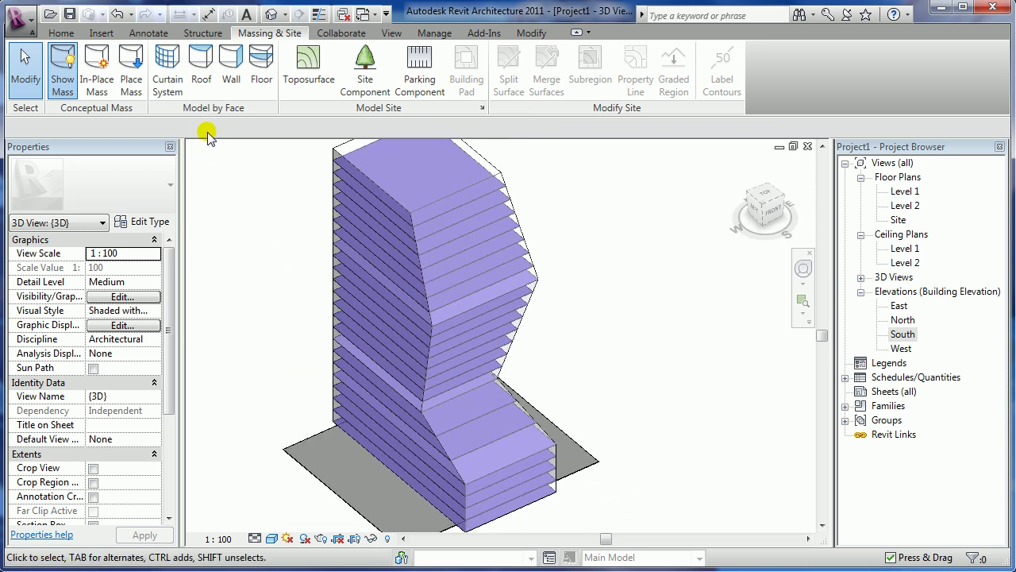
# - Place walls on the upper-left and lower-left mass faces with location line Finish Face: Interior
pyautogui.click(231, 67)
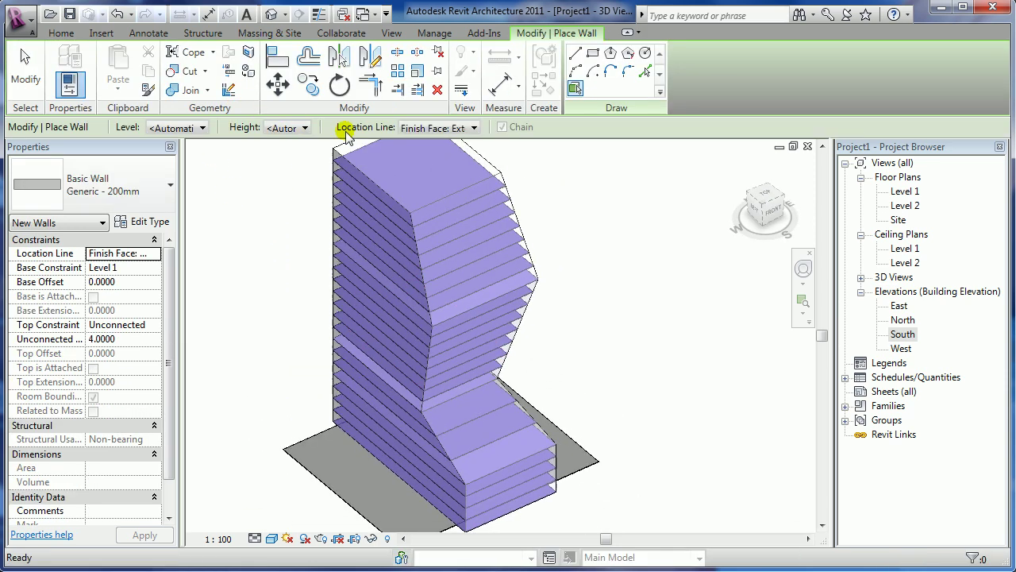
pyautogui.click(455, 128)
pyautogui.click(466, 181)
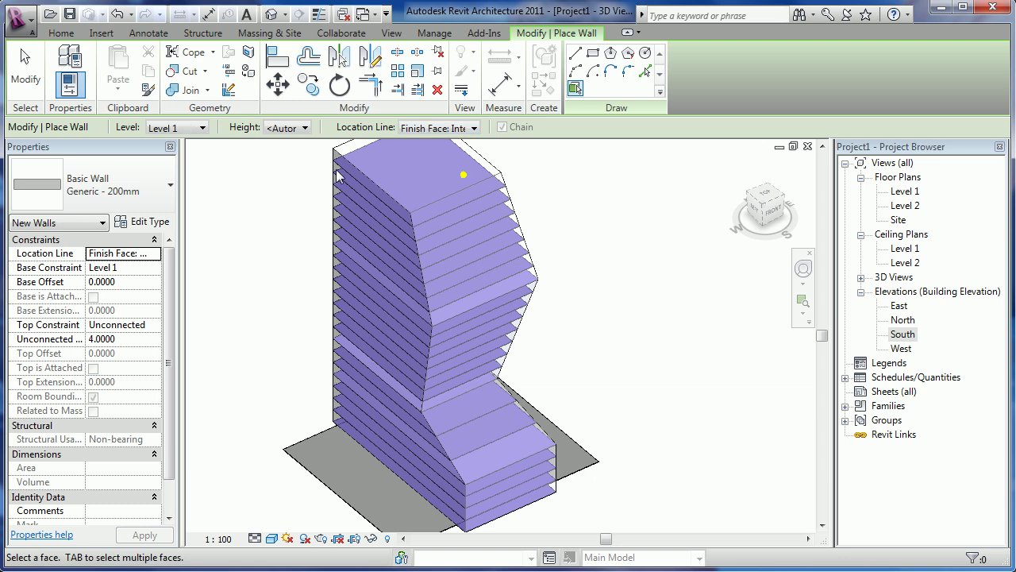
pyautogui.click(353, 269)
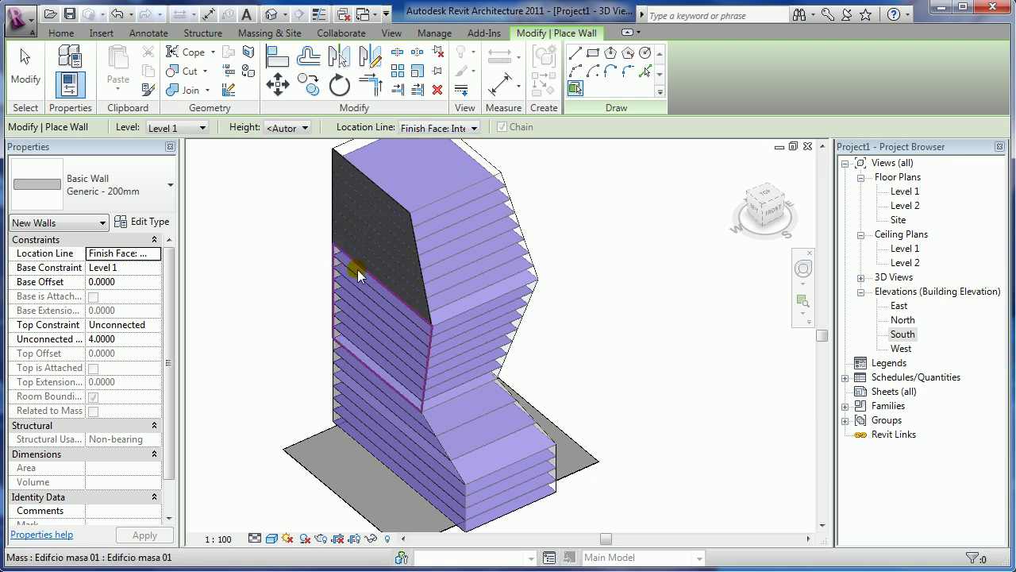
pyautogui.click(371, 393)
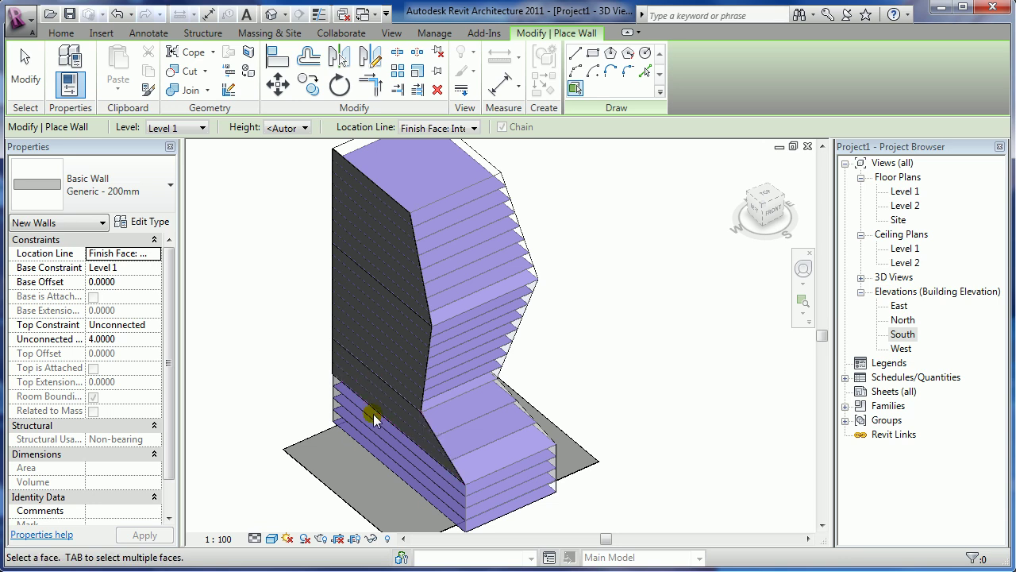
pyautogui.moveTo(585, 389)
pyautogui.keyDown('shift'); pyautogui.mouseDown(button='middle')
pyautogui.moveTo(581, 419)
pyautogui.moveTo(465, 408)
pyautogui.mouseUp(button='middle'); pyautogui.keyUp('shift')
pyautogui.press('Escape')
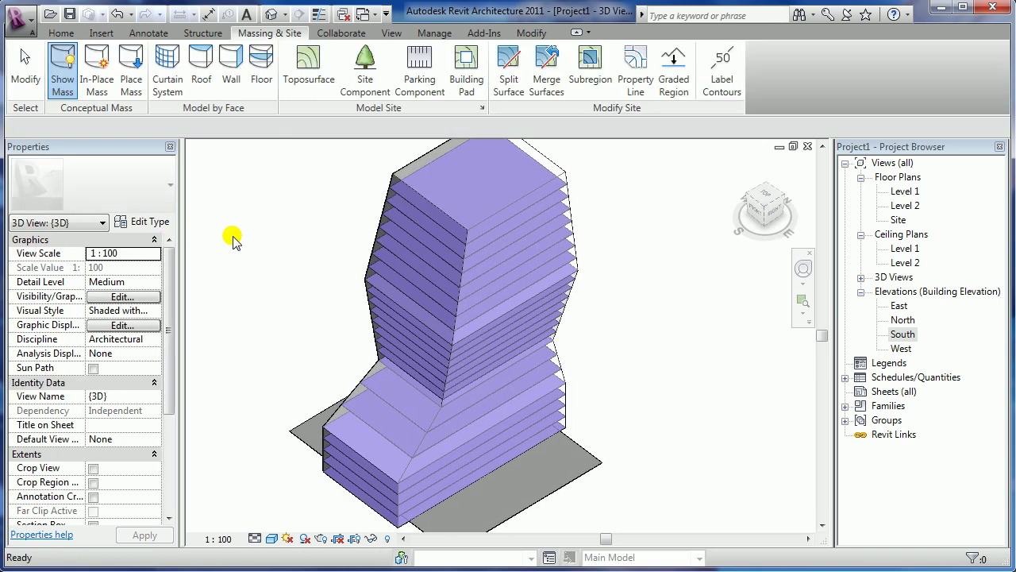
# - Hide the mass forms to inspect the floor slabs, then show them again
pyautogui.click(62, 67)
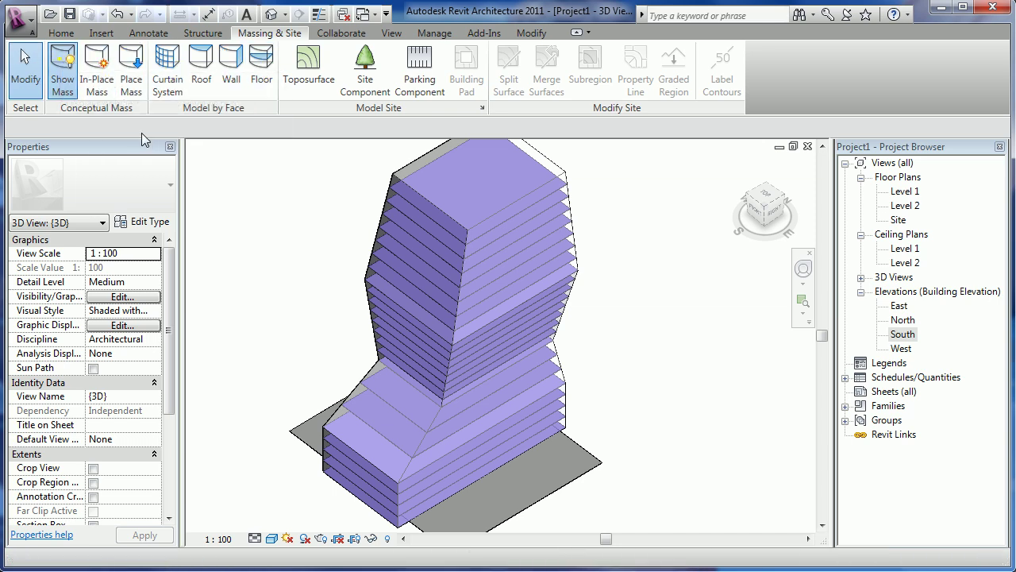
pyautogui.moveTo(650, 445)
pyautogui.keyDown('shift'); pyautogui.mouseDown(button='middle')
pyautogui.moveTo(413, 409)
pyautogui.moveTo(555, 363)
pyautogui.moveTo(646, 431)
pyautogui.mouseUp(button='middle'); pyautogui.keyUp('shift')
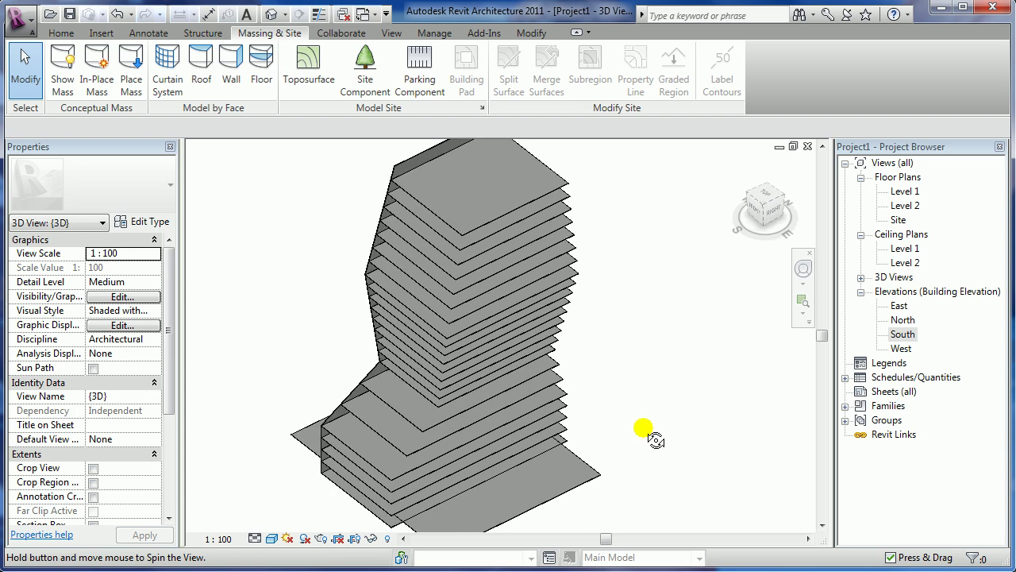
pyautogui.click(63, 67)
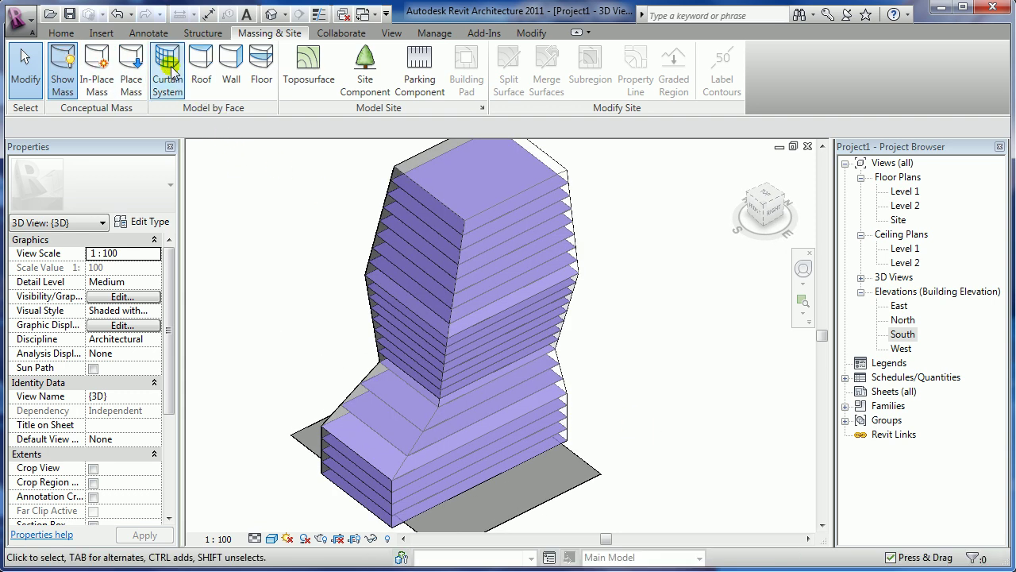
# - Create a curtain system on the upper face, sloped lower face and lower block's front face
pyautogui.click(168, 72)
pyautogui.click(431, 213)
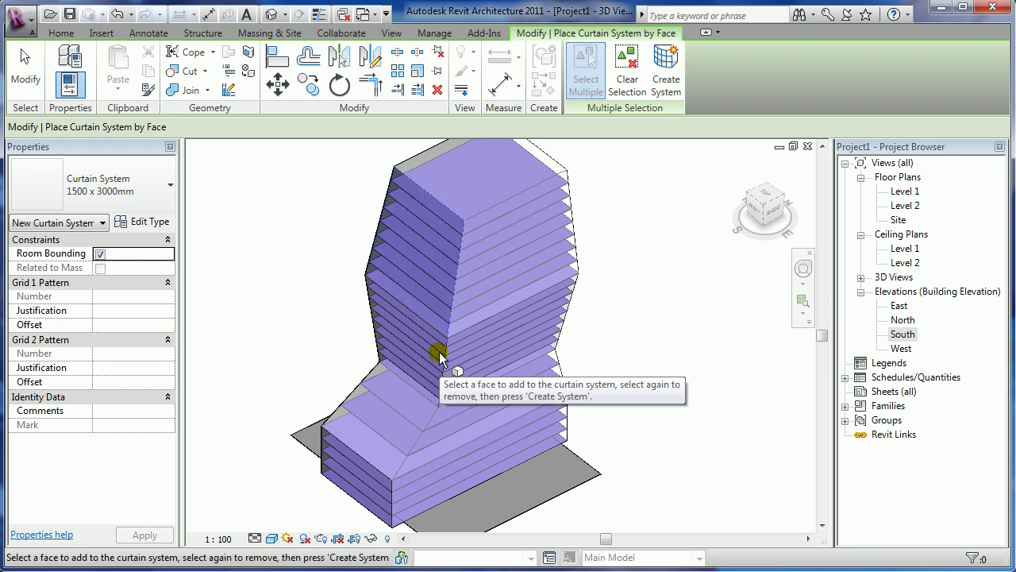
pyautogui.click(416, 431)
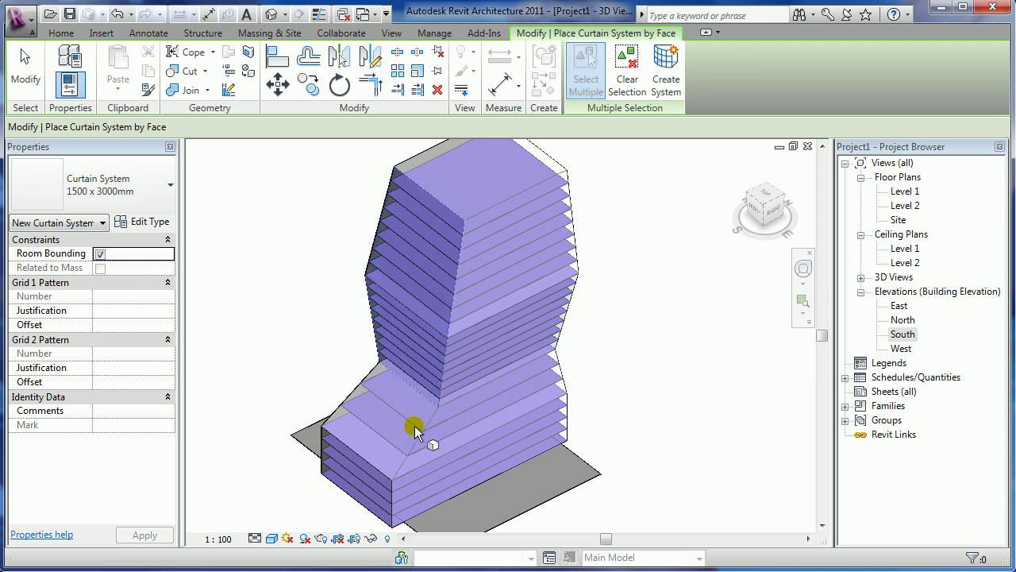
pyautogui.click(381, 483)
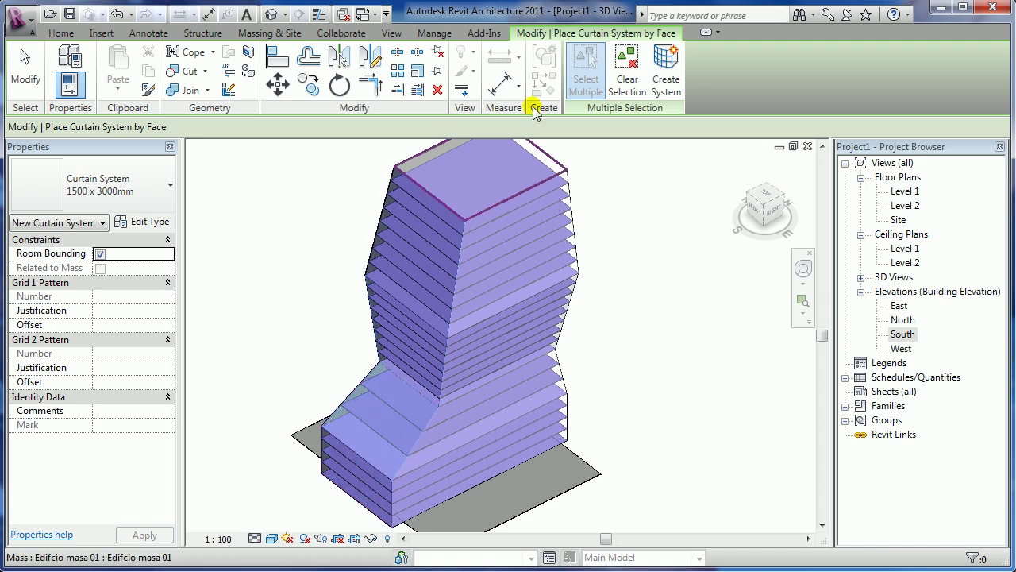
pyautogui.click(666, 76)
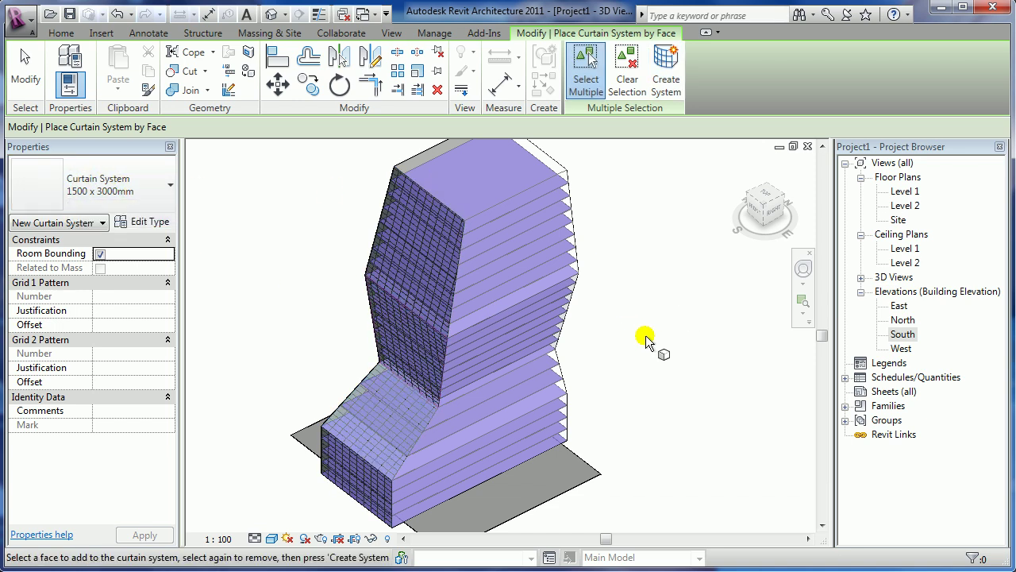
# - On the other side, create a curtain system on the slanted middle, front and lower slanted faces
pyautogui.keyDown('shift'); pyautogui.moveTo(645, 338); pyautogui.dragTo(376, 308, button='middle'); pyautogui.keyUp('shift')
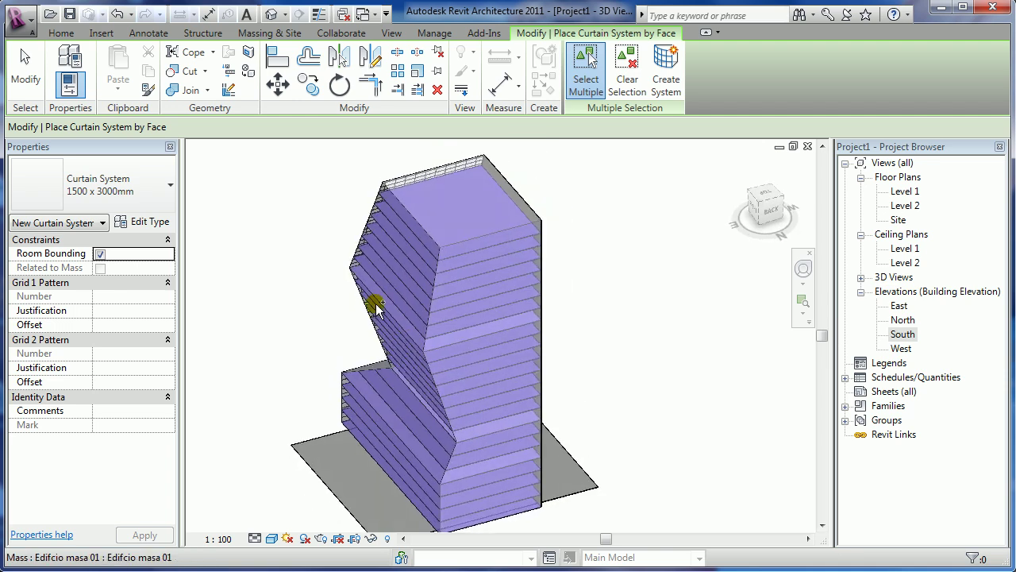
pyautogui.click(373, 325)
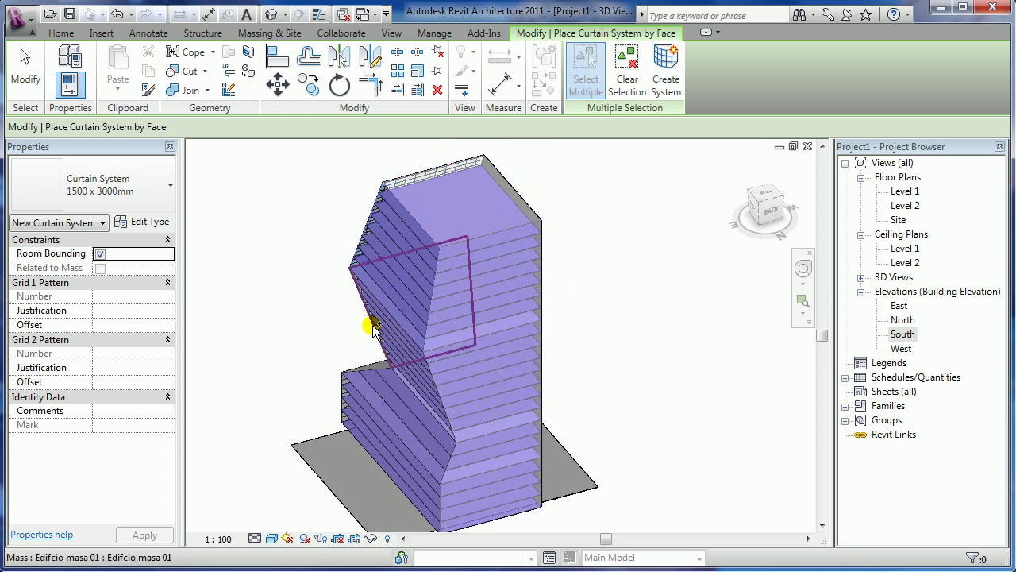
pyautogui.click(427, 361)
pyautogui.click(443, 466)
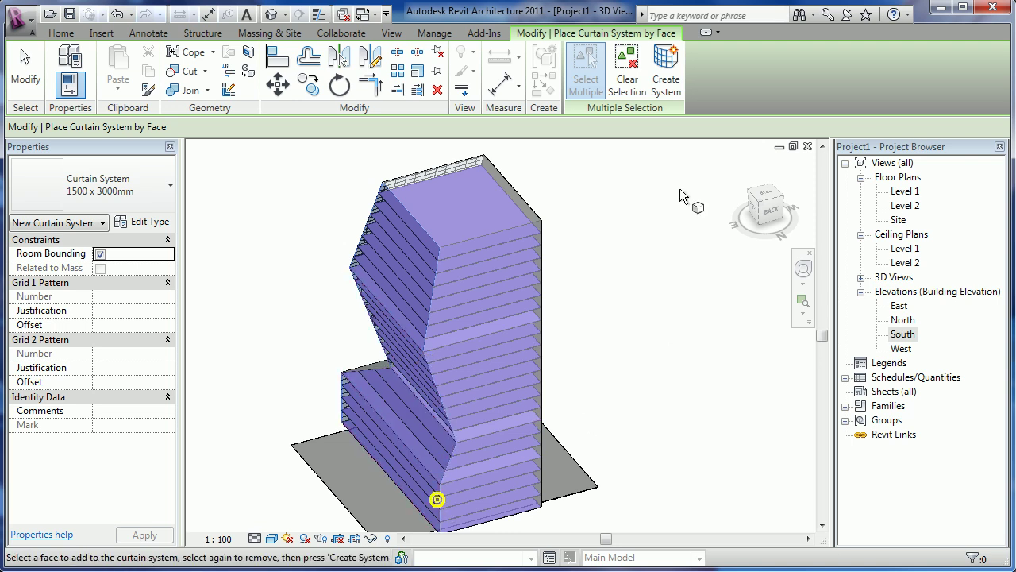
pyautogui.click(666, 76)
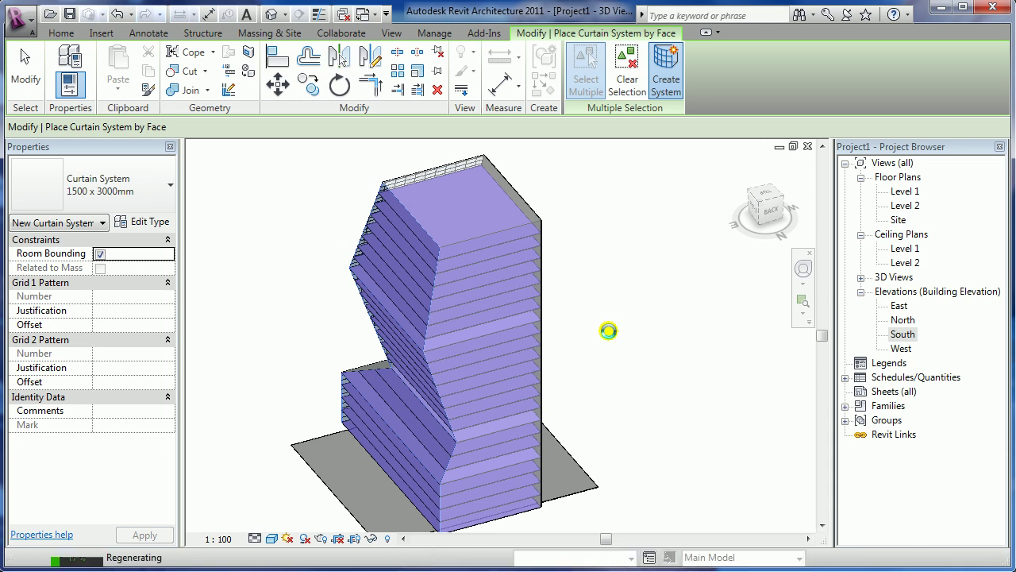
pyautogui.keyDown('shift'); pyautogui.moveTo(604, 351); pyautogui.dragTo(568, 202, button='middle'); pyautogui.keyUp('shift')
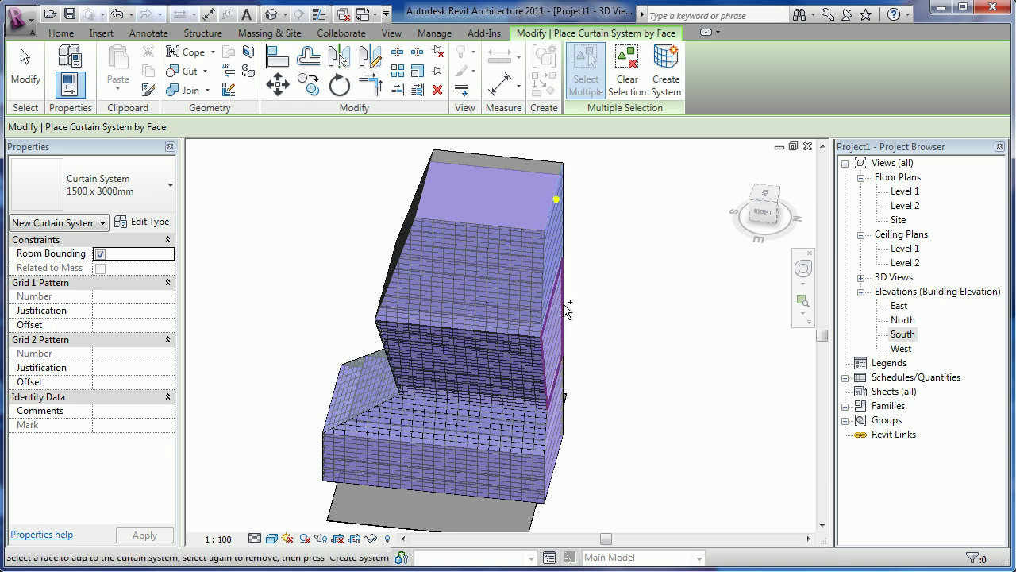
pyautogui.click(558, 397)
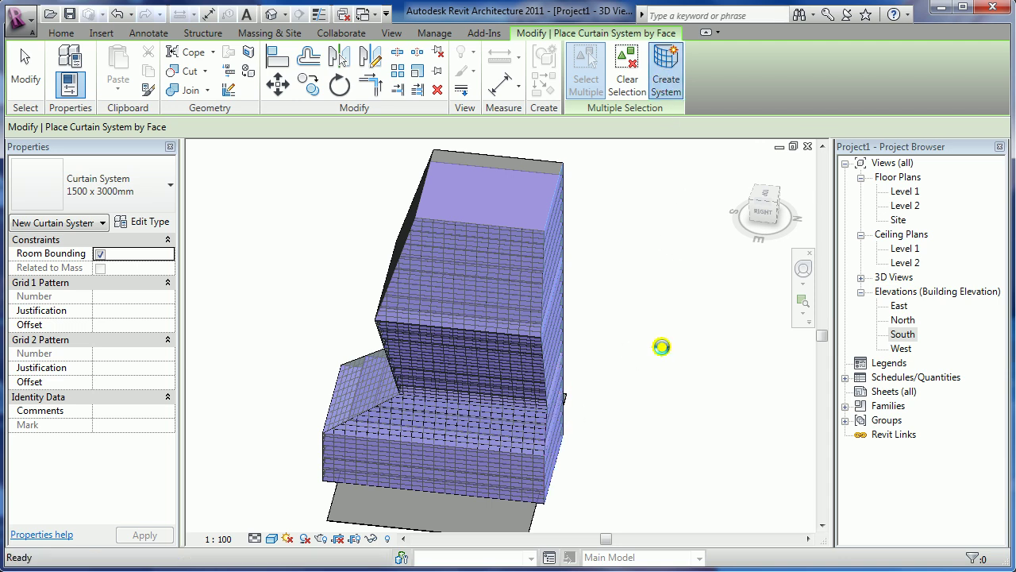
# - Create a Generic - 400mm roof on the tower's top mass face
pyautogui.click(269, 32)
pyautogui.click(201, 67)
pyautogui.click(478, 157)
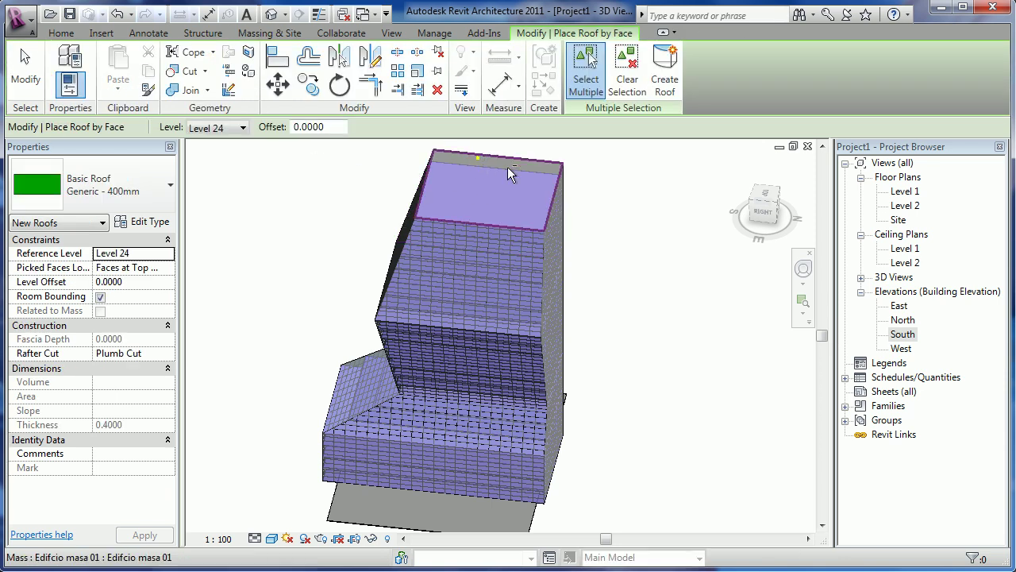
pyautogui.click(664, 75)
pyautogui.press('Escape')
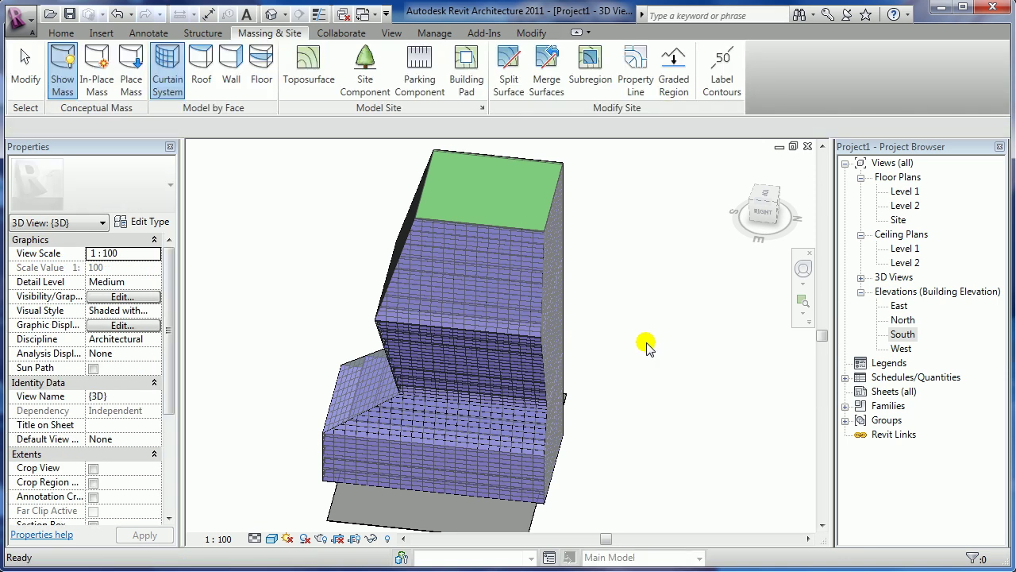
# - Hide the mass forms to show the finished building
pyautogui.moveTo(627, 442)
pyautogui.keyDown('shift'); pyautogui.mouseDown(button='middle')
pyautogui.moveTo(771, 419)
pyautogui.moveTo(737, 411)
pyautogui.mouseUp(button='middle'); pyautogui.keyUp('shift')
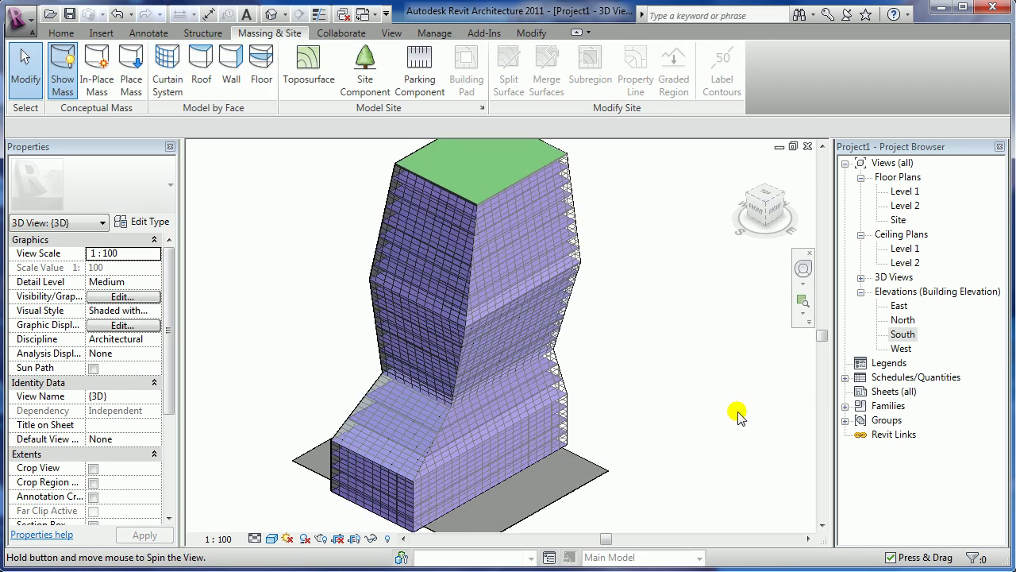
pyautogui.click(68, 57)
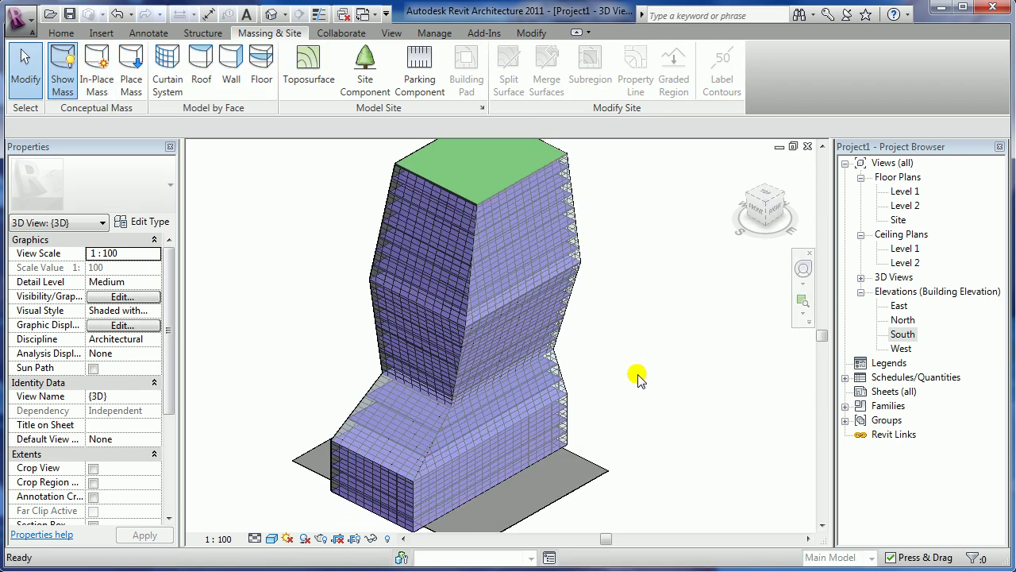
pyautogui.scroll(-2, 631, 357)
pyautogui.moveTo(629, 356); pyautogui.dragTo(661, 371, button='middle')
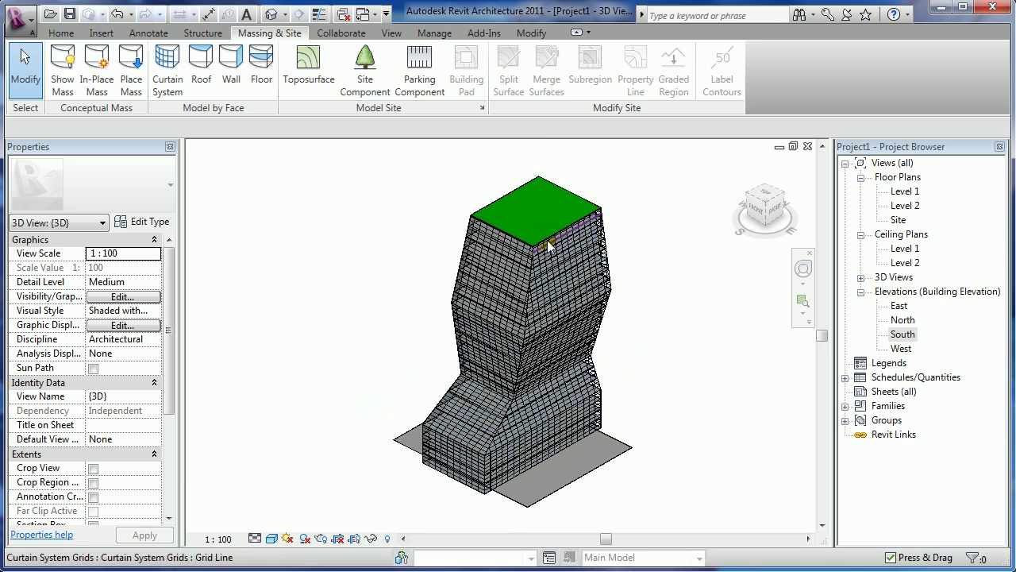